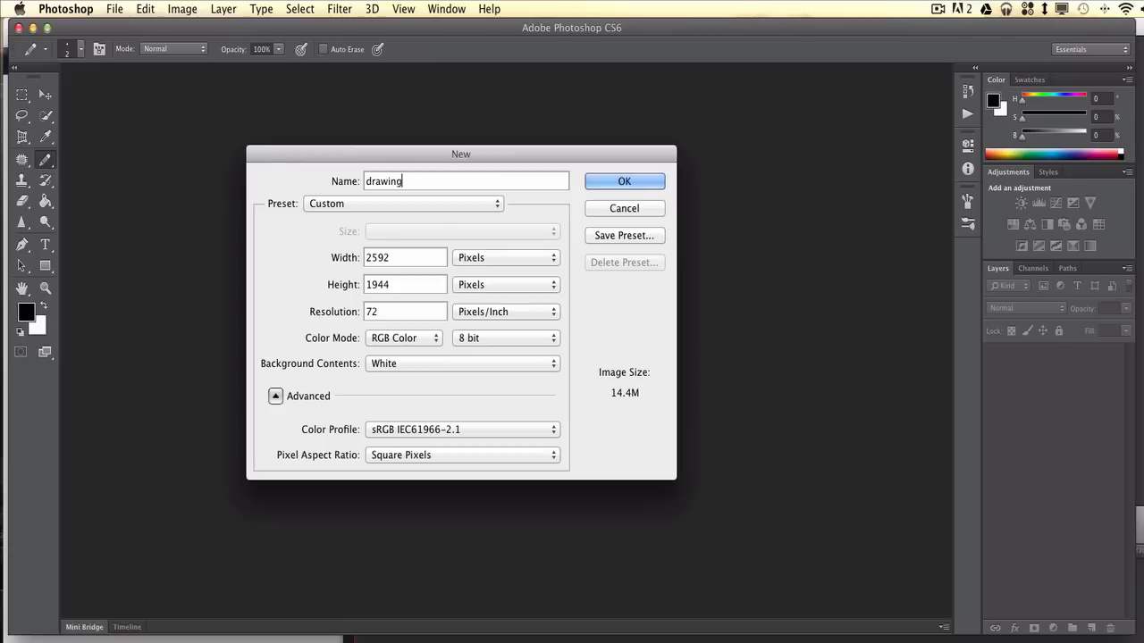
Step: Create a 1000 x 1000 pixel document named drawingInPS and add an empty layer above the background
{"action": "type", "text": "InPS"}
{"action": "left_click_drag", "start_coordinate": [396, 256], "coordinate": [330, 259]}
{"action": "type", "text": "1000"}
{"action": "left_click_drag", "start_coordinate": [399, 284], "coordinate": [351, 288]}
{"action": "type", "text": "1000"}
{"action": "left_click", "coordinate": [624, 182]}
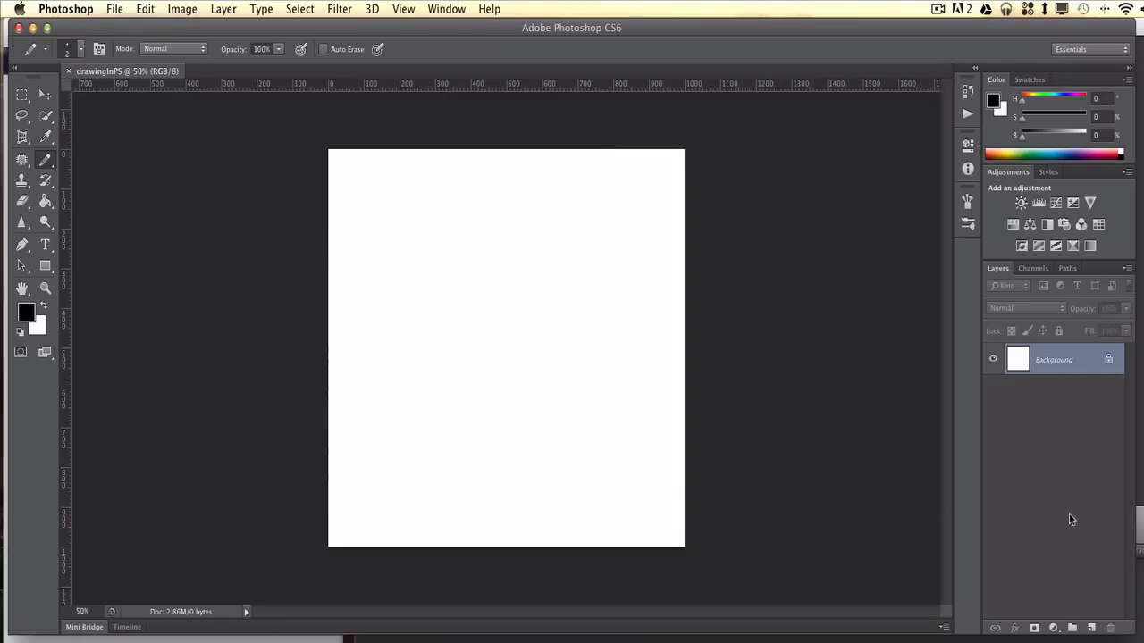
{"action": "left_click", "coordinate": [1091, 628]}
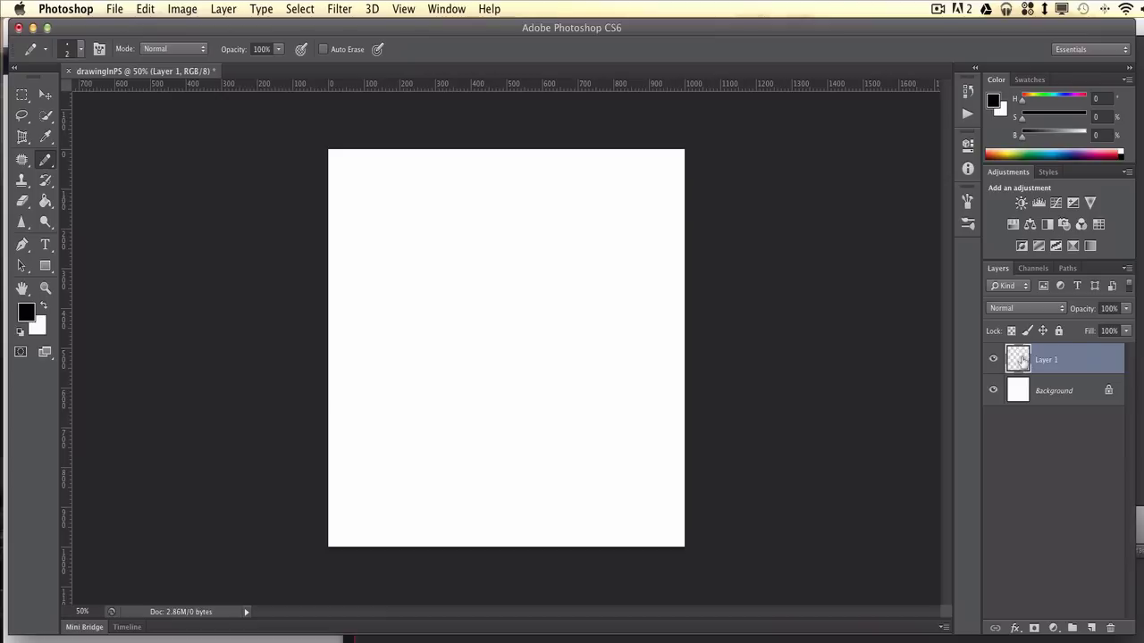
Step: Give the Pencil tool the 9 px erodible-point brush preset and adjust its tip softness
{"action": "left_click", "coordinate": [966, 200]}
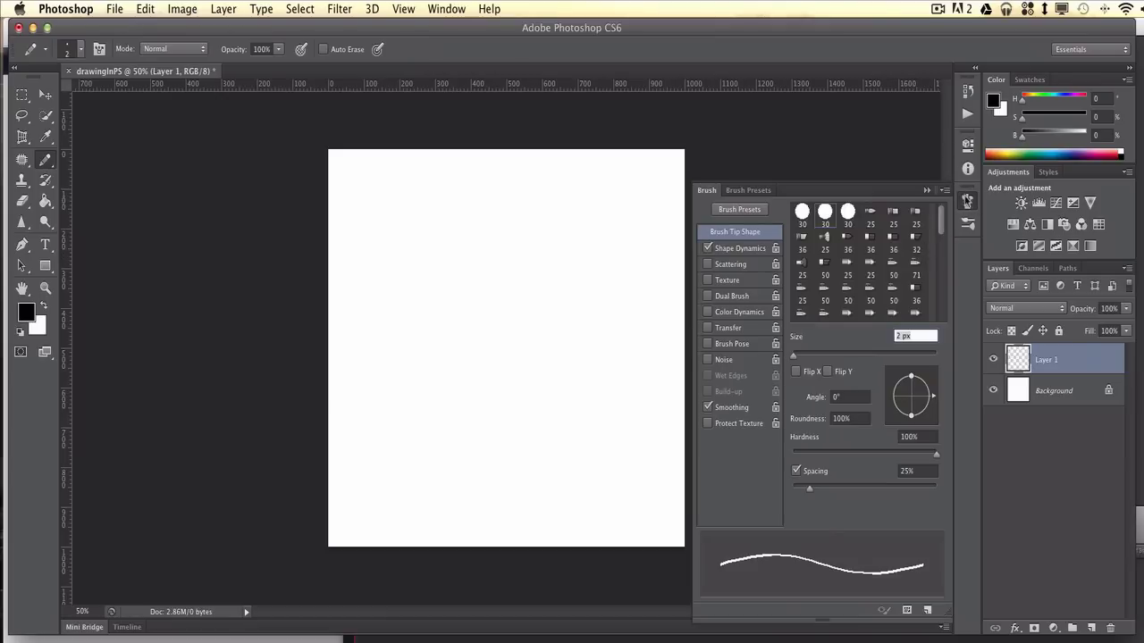
{"action": "left_click", "coordinate": [967, 226]}
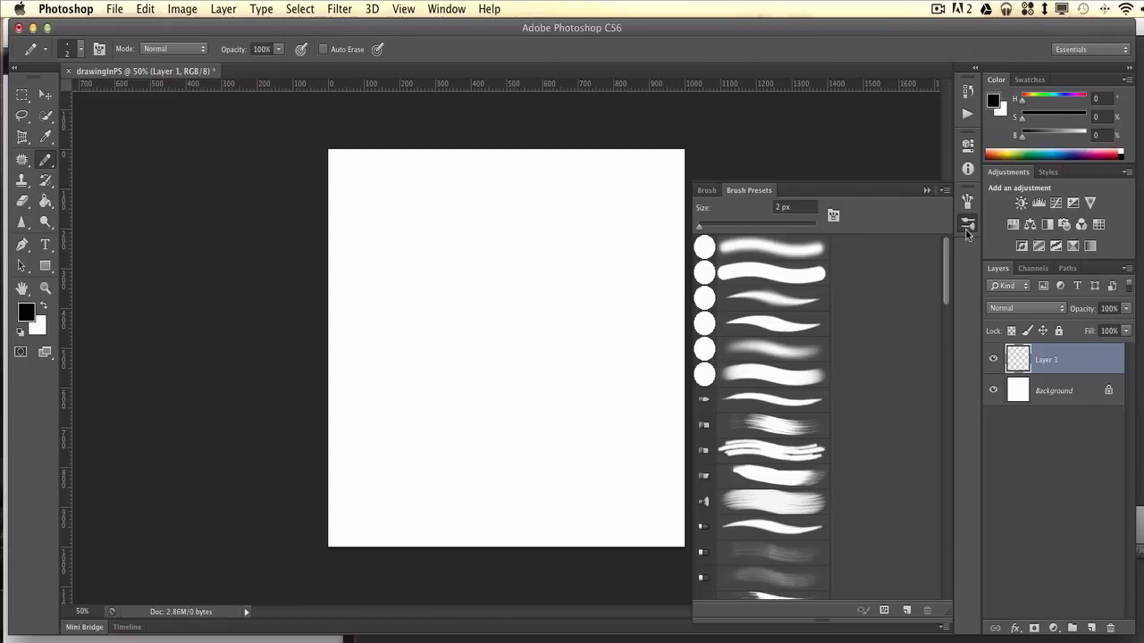
{"action": "left_click_drag", "start_coordinate": [944, 266], "coordinate": [936, 407]}
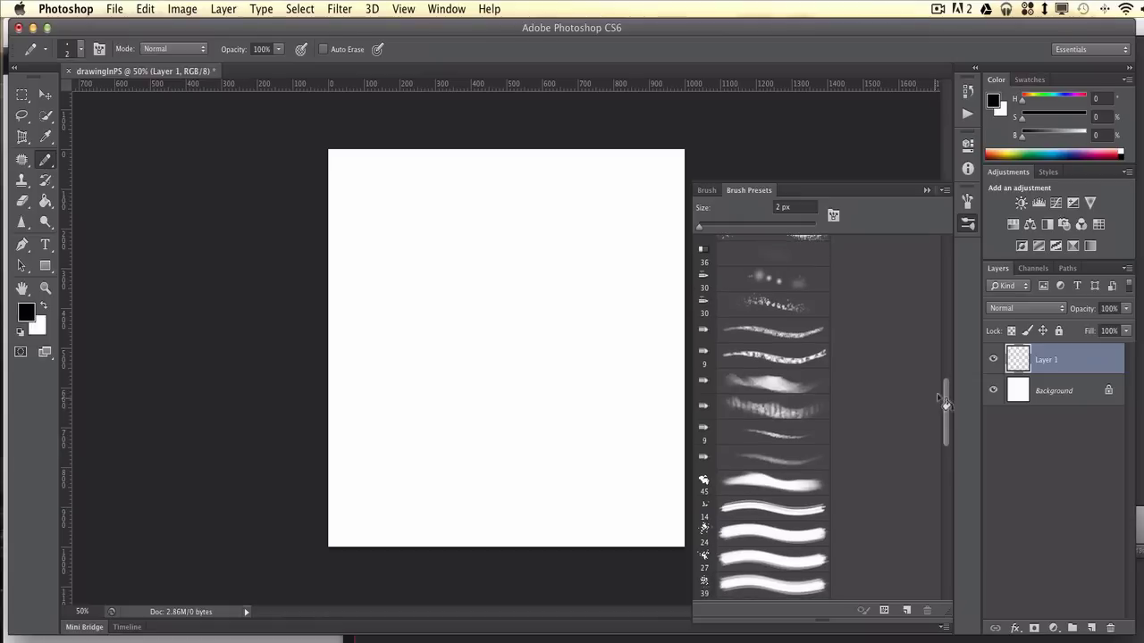
{"action": "left_click", "coordinate": [777, 435]}
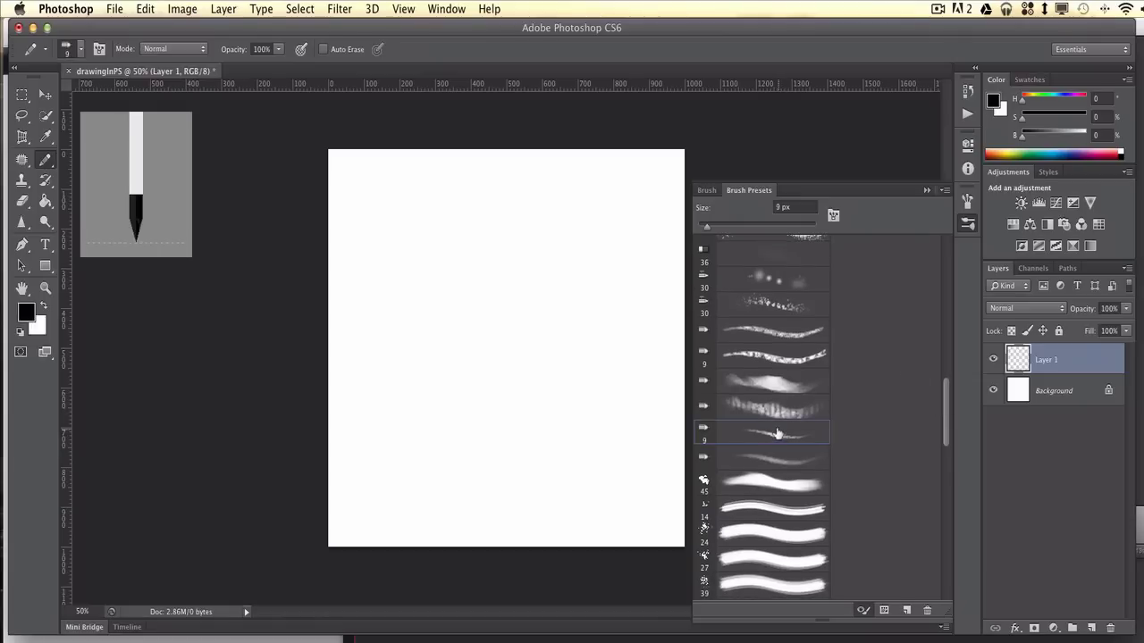
{"action": "left_click", "coordinate": [709, 191]}
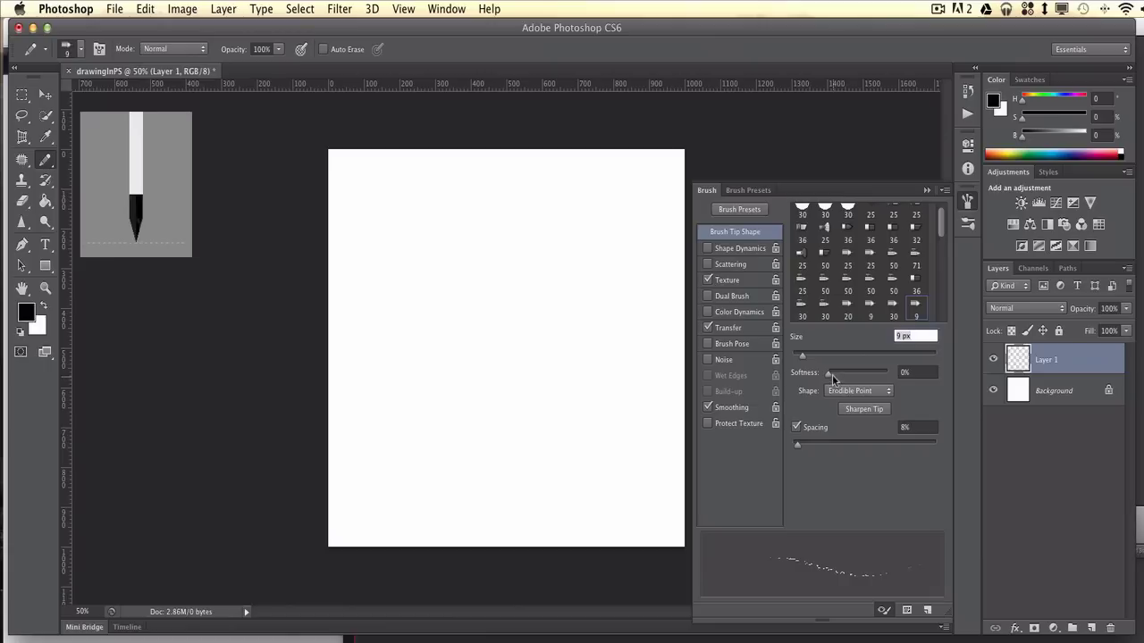
{"action": "left_click_drag", "start_coordinate": [827, 372], "coordinate": [830, 373]}
{"action": "left_click", "coordinate": [966, 204]}
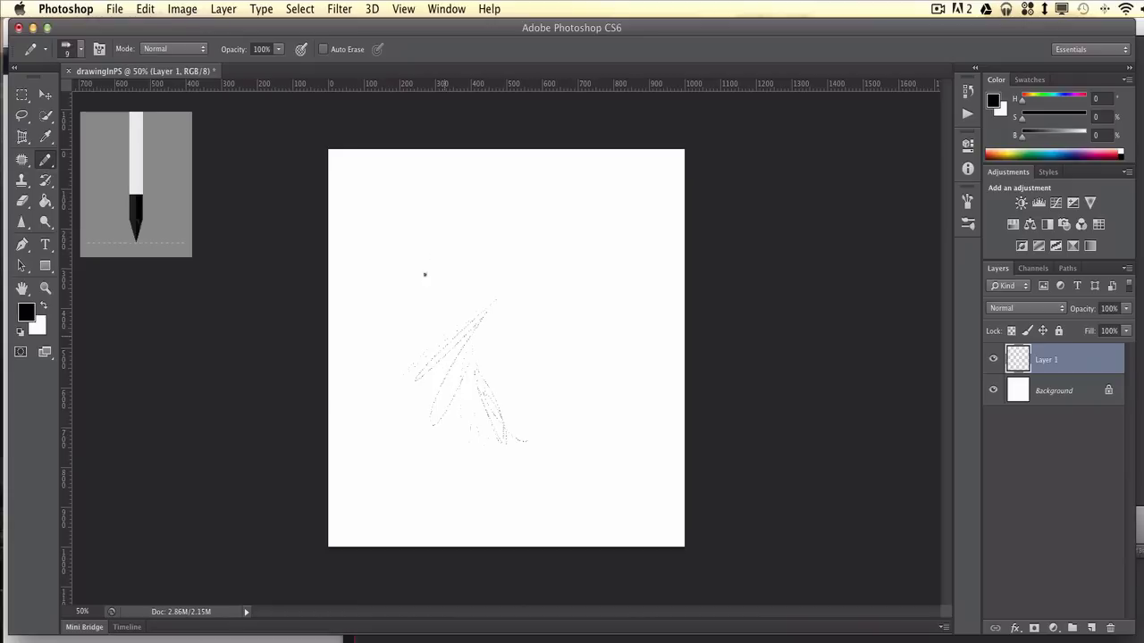
Step: Test the pencil preset with loose, curved strokes across the middle and upper part of the canvas
{"action": "mouse_move", "coordinate": [453, 348]}
{"action": "left_mouse_down"}
{"action": "mouse_move", "coordinate": [433, 260]}
{"action": "mouse_move", "coordinate": [503, 220]}
{"action": "left_mouse_up"}
{"action": "mouse_move", "coordinate": [435, 260]}
{"action": "left_mouse_down"}
{"action": "mouse_move", "coordinate": [483, 214]}
{"action": "mouse_move", "coordinate": [547, 206]}
{"action": "left_mouse_up"}
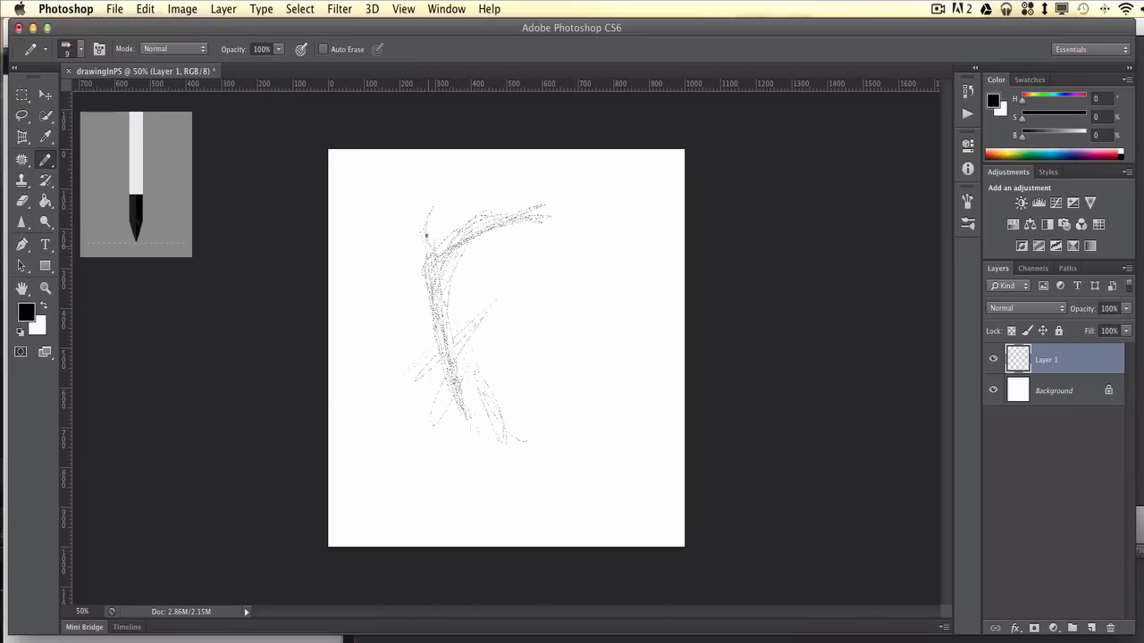
{"action": "left_click_drag", "start_coordinate": [456, 241], "coordinate": [432, 229]}
{"action": "key", "text": "super+equal"}
{"action": "key", "text": "super+equal"}
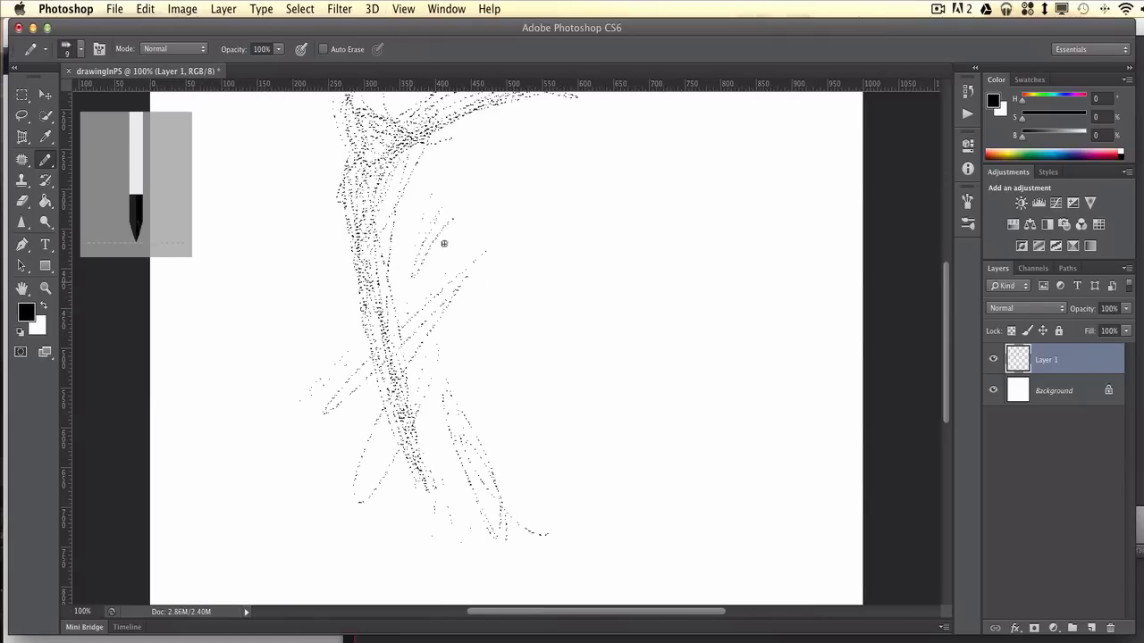
{"action": "mouse_move", "coordinate": [444, 242]}
{"action": "left_mouse_down"}
{"action": "mouse_move", "coordinate": [433, 267]}
{"action": "mouse_move", "coordinate": [447, 250]}
{"action": "mouse_move", "coordinate": [452, 310]}
{"action": "left_mouse_up"}
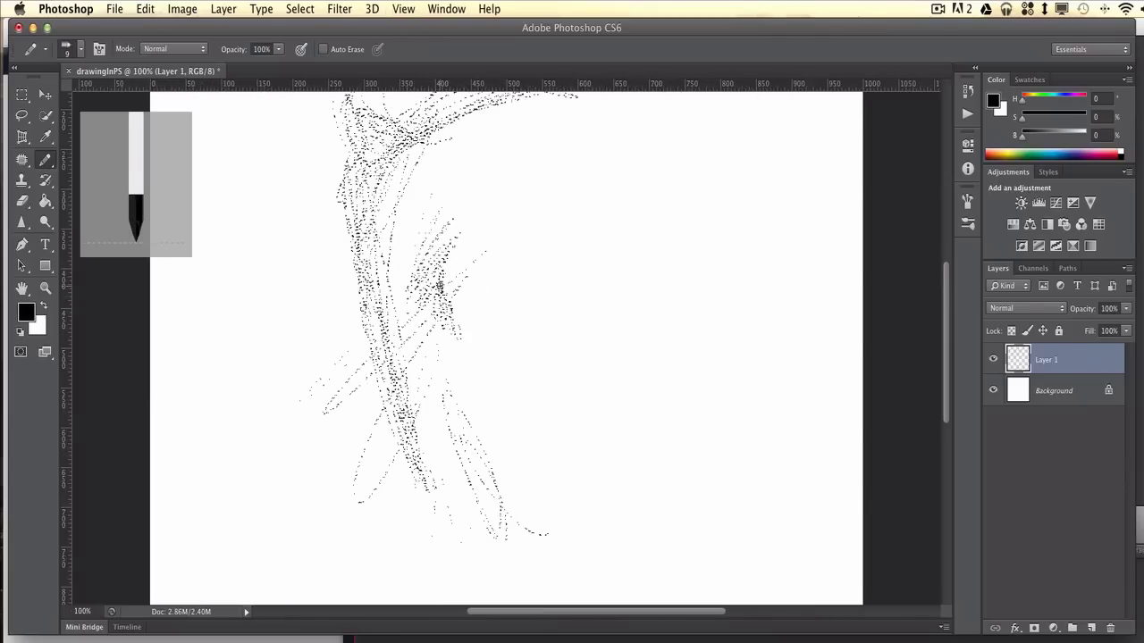
Step: Switch to the Brush tool with the 9 px erodible-point preset and set its softness to 5%
{"action": "left_click", "coordinate": [46, 161]}
{"action": "left_click", "coordinate": [89, 156]}
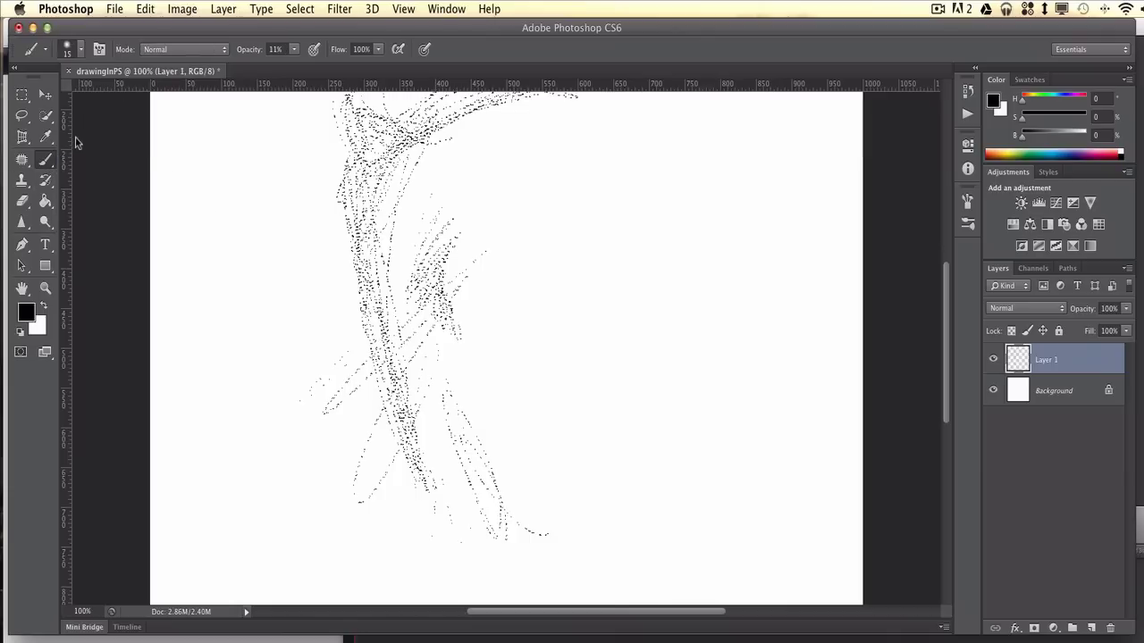
{"action": "left_click", "coordinate": [967, 225]}
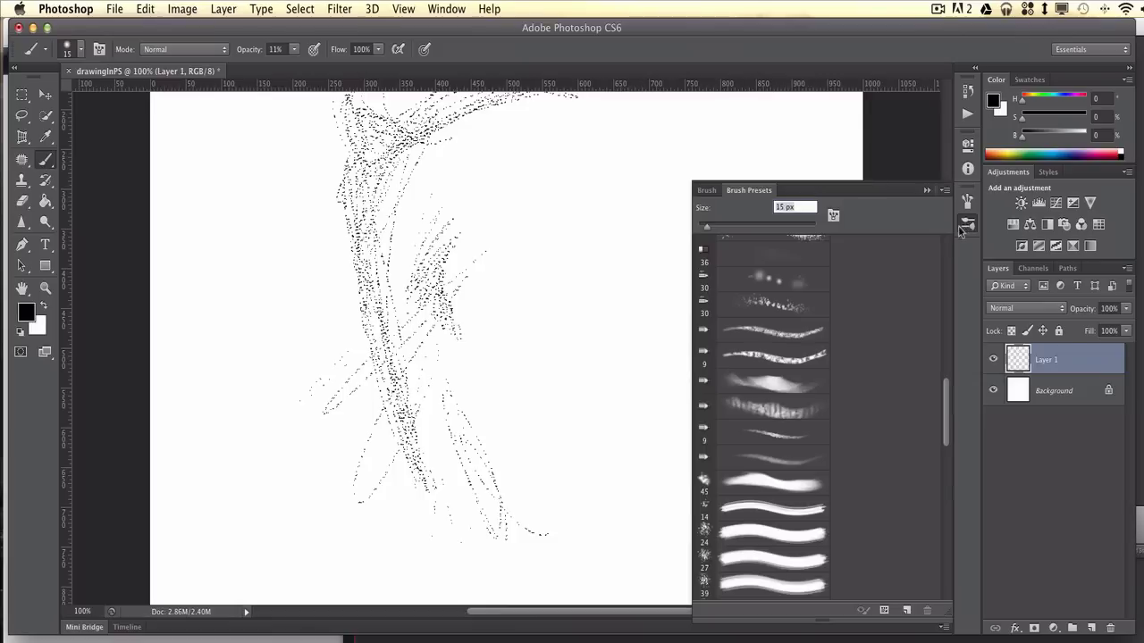
{"action": "left_click", "coordinate": [761, 435]}
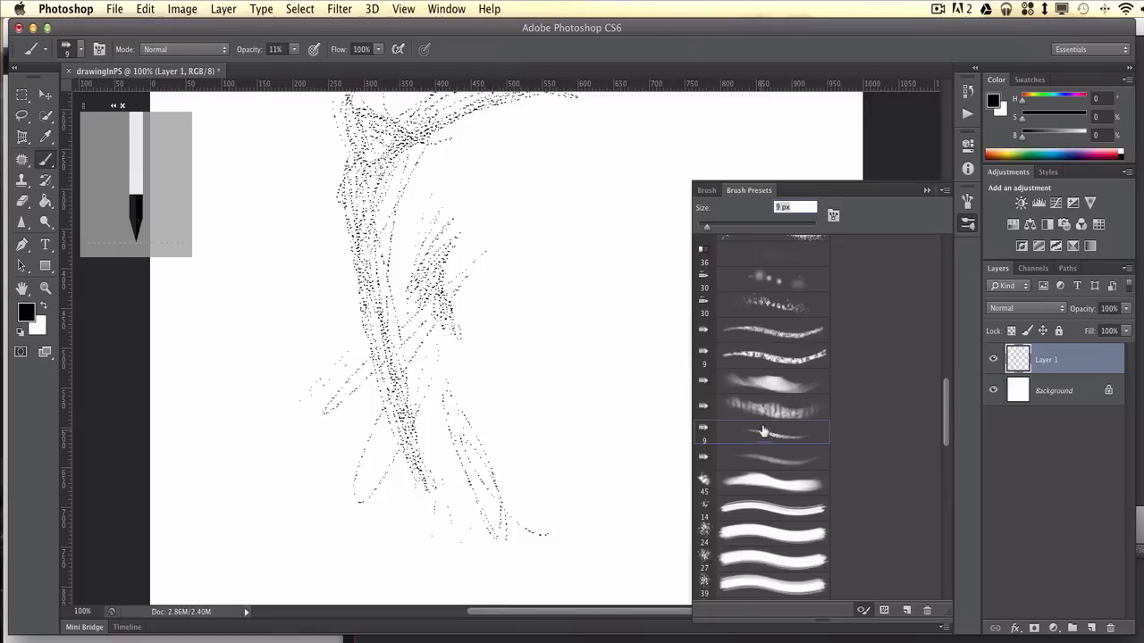
{"action": "left_click", "coordinate": [968, 202]}
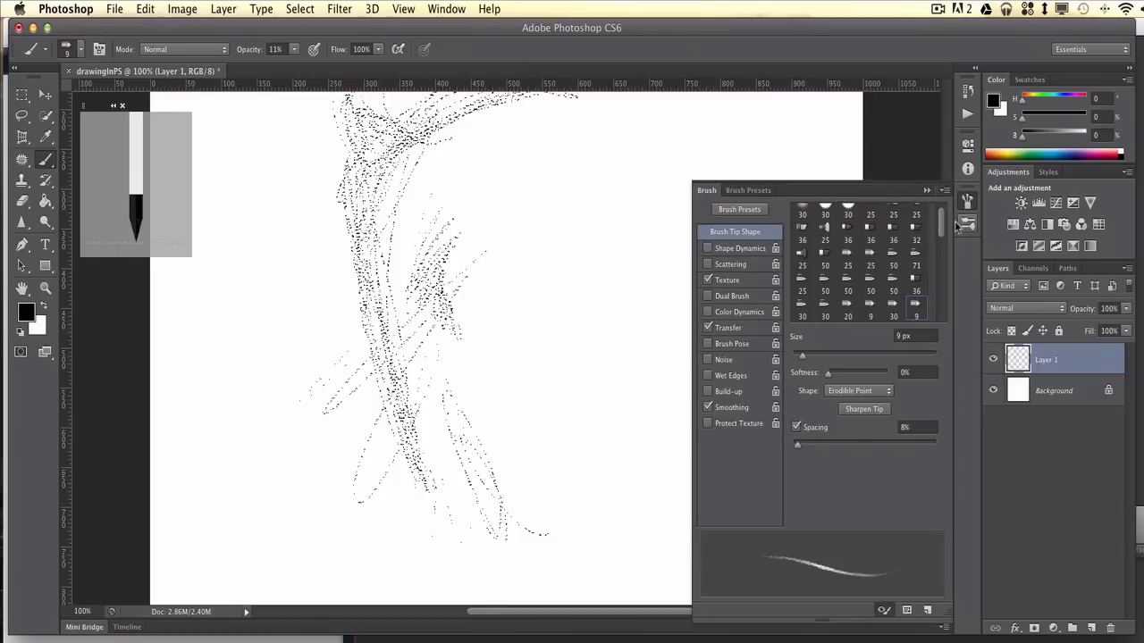
{"action": "scroll", "coordinate": [858, 268], "scroll_direction": "down", "scroll_amount": 5}
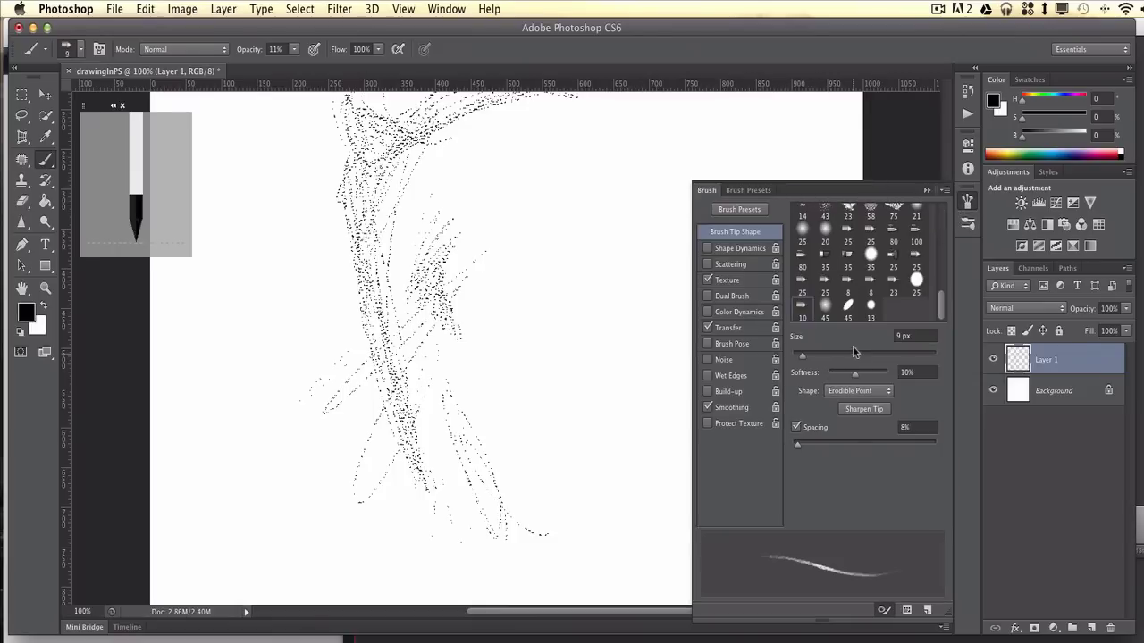
{"action": "left_click_drag", "start_coordinate": [831, 374], "coordinate": [831, 379]}
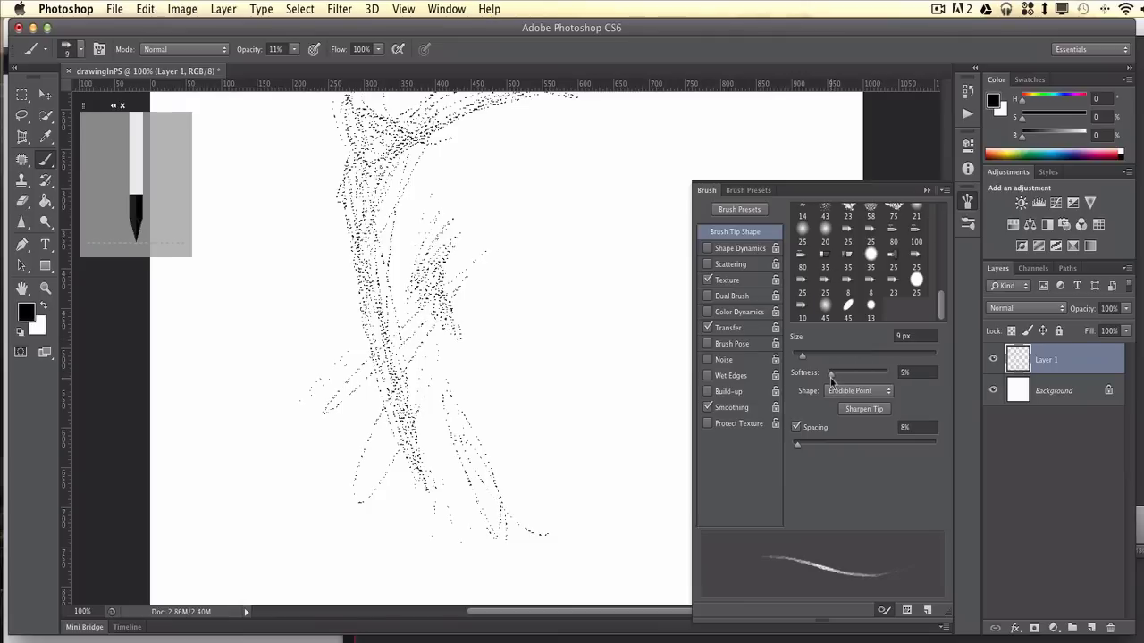
{"action": "left_click", "coordinate": [967, 202]}
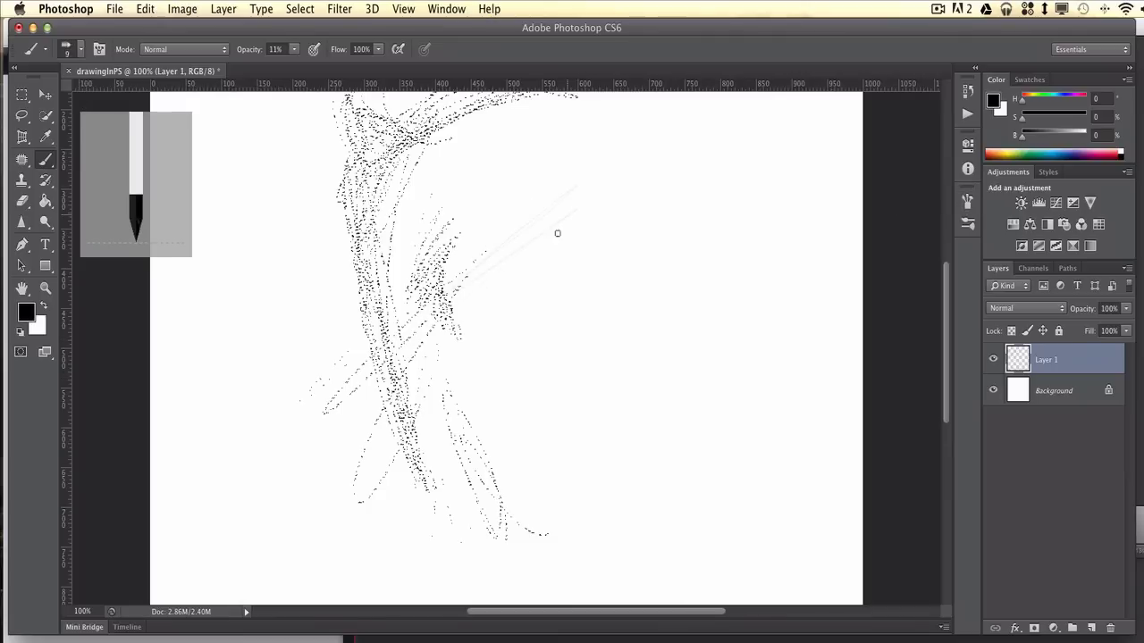
Step: Try out the brush with loose strokes, raising its opacity to 100% for a darker line
{"action": "mouse_move", "coordinate": [512, 385]}
{"action": "left_mouse_down"}
{"action": "mouse_move", "coordinate": [522, 423]}
{"action": "mouse_move", "coordinate": [544, 371]}
{"action": "mouse_move", "coordinate": [561, 372]}
{"action": "mouse_move", "coordinate": [626, 465]}
{"action": "left_mouse_up"}
{"action": "mouse_move", "coordinate": [608, 298]}
{"action": "left_mouse_down"}
{"action": "mouse_move", "coordinate": [506, 380]}
{"action": "mouse_move", "coordinate": [542, 367]}
{"action": "mouse_move", "coordinate": [545, 376]}
{"action": "mouse_move", "coordinate": [509, 456]}
{"action": "mouse_move", "coordinate": [550, 385]}
{"action": "left_mouse_up"}
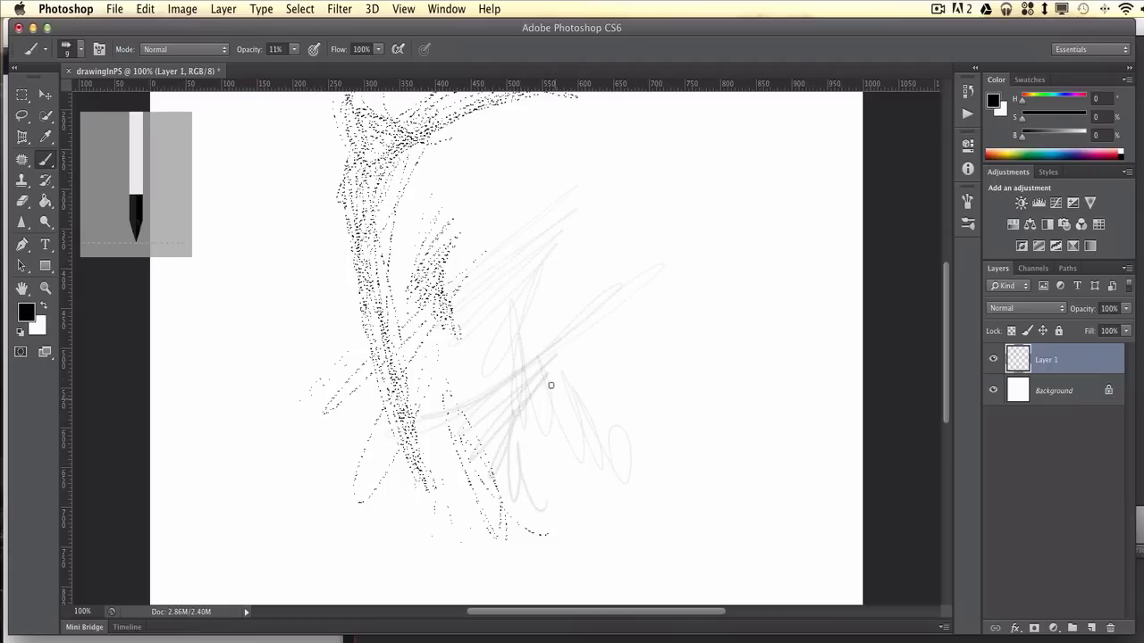
{"action": "left_click", "coordinate": [294, 49]}
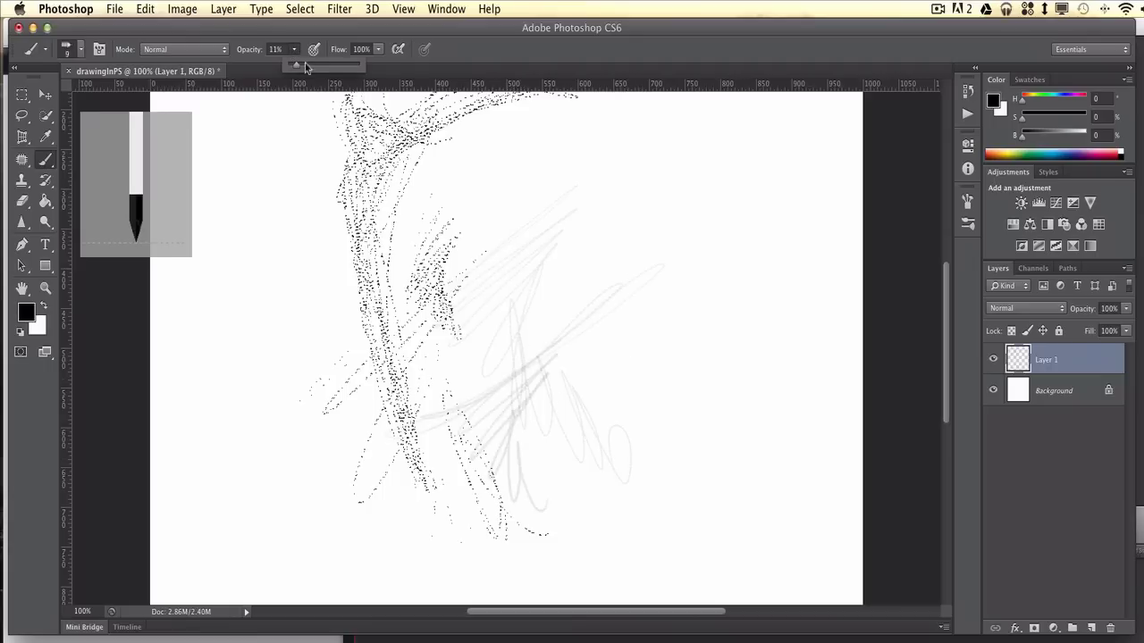
{"action": "left_click", "coordinate": [491, 54]}
{"action": "mouse_move", "coordinate": [505, 189]}
{"action": "left_mouse_down"}
{"action": "mouse_move", "coordinate": [429, 356]}
{"action": "mouse_move", "coordinate": [491, 466]}
{"action": "left_mouse_up"}
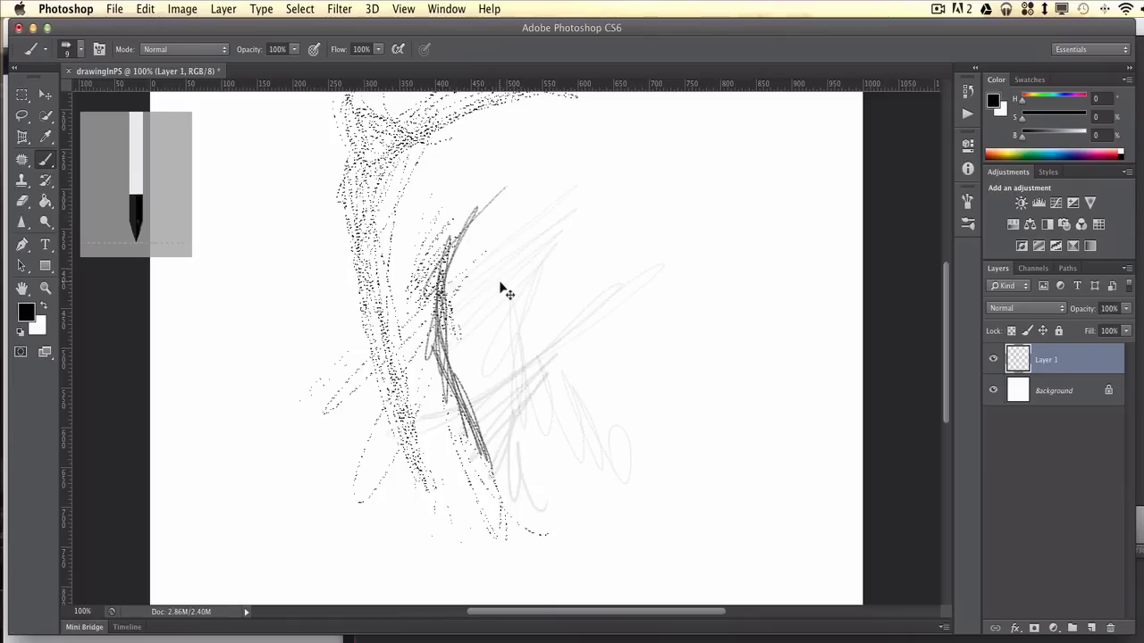
Step: Clear all test strokes from the drawing layer and remove the selection
{"action": "key", "text": "super+a"}
{"action": "key", "text": "super+x"}
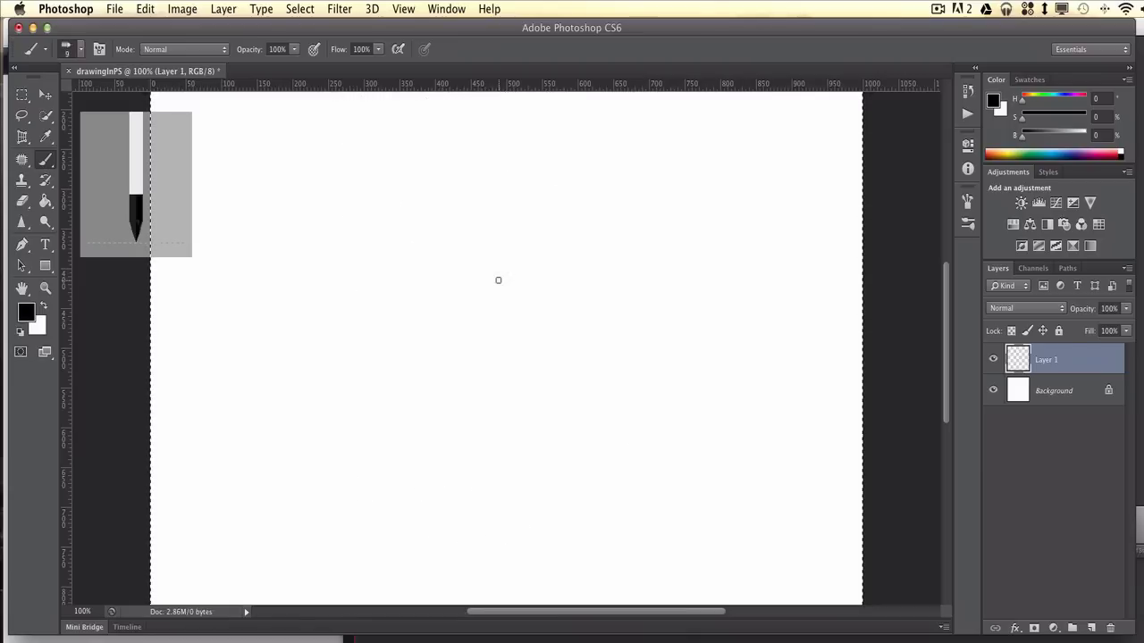
{"action": "key", "text": "super+d"}
Step: Sketch the outline of a tilted male head with the top, both sides, jaw and chin
{"action": "left_click_drag", "start_coordinate": [497, 170], "coordinate": [431, 192]}
{"action": "mouse_move", "coordinate": [562, 161]}
{"action": "left_mouse_down"}
{"action": "mouse_move", "coordinate": [499, 167]}
{"action": "mouse_move", "coordinate": [431, 198]}
{"action": "mouse_move", "coordinate": [424, 253]}
{"action": "left_mouse_up"}
{"action": "left_click_drag", "start_coordinate": [427, 207], "coordinate": [478, 475]}
{"action": "mouse_move", "coordinate": [451, 393]}
{"action": "left_mouse_down"}
{"action": "mouse_move", "coordinate": [497, 499]}
{"action": "mouse_move", "coordinate": [563, 473]}
{"action": "mouse_move", "coordinate": [509, 492]}
{"action": "mouse_move", "coordinate": [619, 377]}
{"action": "left_mouse_up"}
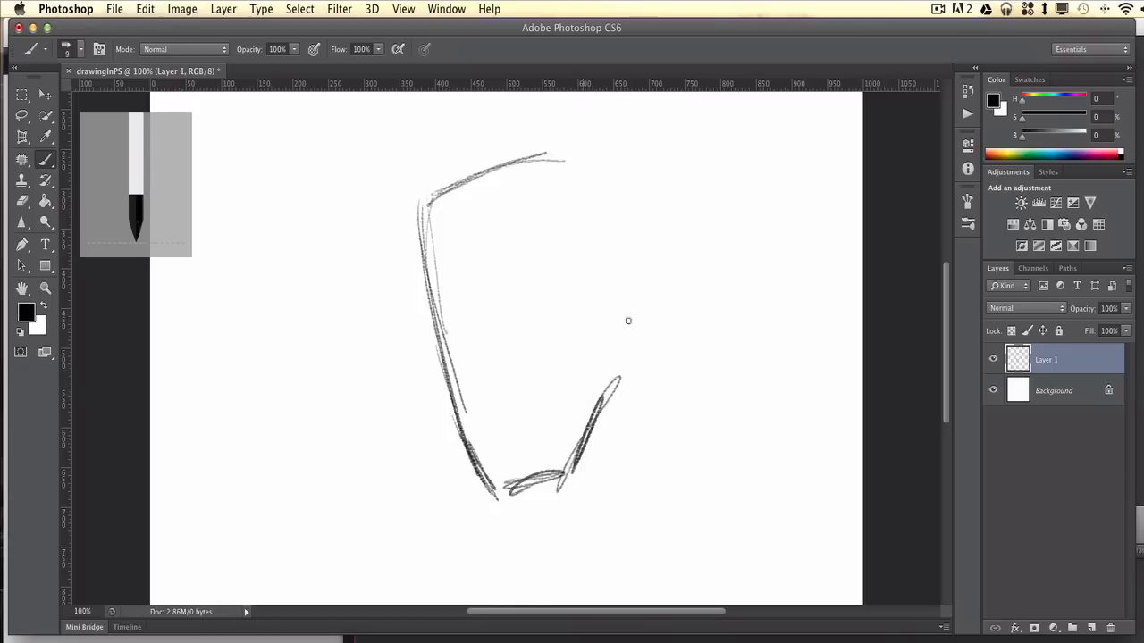
{"action": "mouse_move", "coordinate": [590, 169]}
{"action": "left_mouse_down"}
{"action": "mouse_move", "coordinate": [602, 268]}
{"action": "mouse_move", "coordinate": [561, 161]}
{"action": "mouse_move", "coordinate": [541, 170]}
{"action": "mouse_move", "coordinate": [577, 165]}
{"action": "mouse_move", "coordinate": [477, 160]}
{"action": "mouse_move", "coordinate": [482, 168]}
{"action": "mouse_move", "coordinate": [433, 192]}
{"action": "left_mouse_up"}
{"action": "mouse_move", "coordinate": [501, 166]}
{"action": "left_mouse_down"}
{"action": "mouse_move", "coordinate": [409, 184]}
{"action": "mouse_move", "coordinate": [423, 224]}
{"action": "left_mouse_up"}
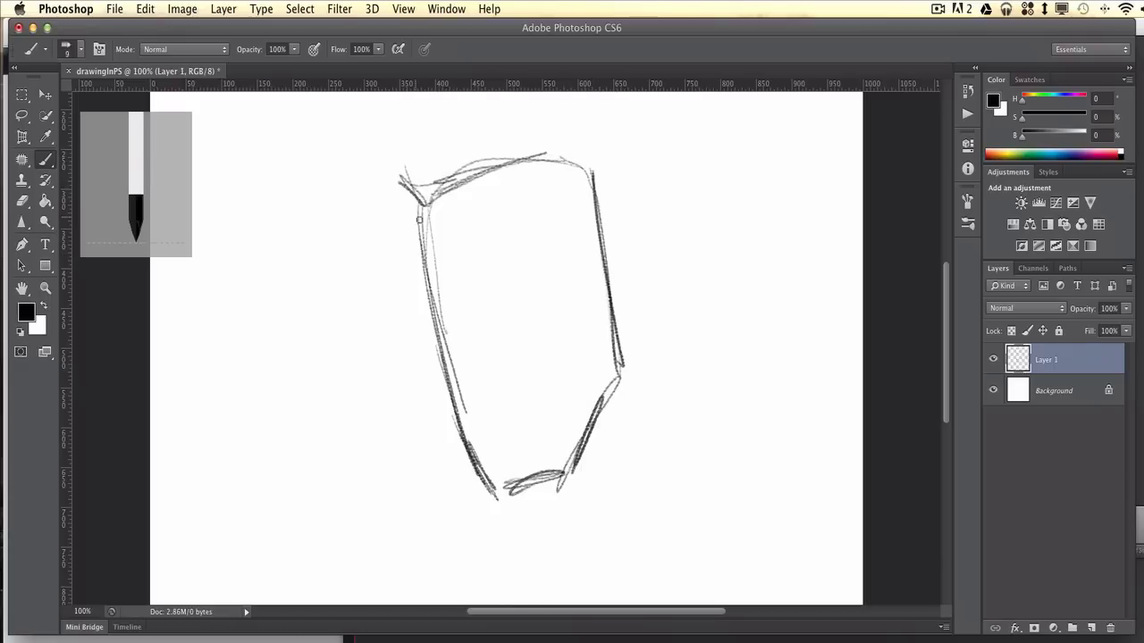
Step: Add a spiky hair tuft at the forehead, plus a vertical face guideline and a curved brow guideline
{"action": "mouse_move", "coordinate": [397, 179]}
{"action": "left_mouse_down"}
{"action": "mouse_move", "coordinate": [403, 217]}
{"action": "mouse_move", "coordinate": [424, 230]}
{"action": "left_mouse_up"}
{"action": "left_click_drag", "start_coordinate": [445, 191], "coordinate": [516, 470]}
{"action": "left_click_drag", "start_coordinate": [450, 220], "coordinate": [518, 470]}
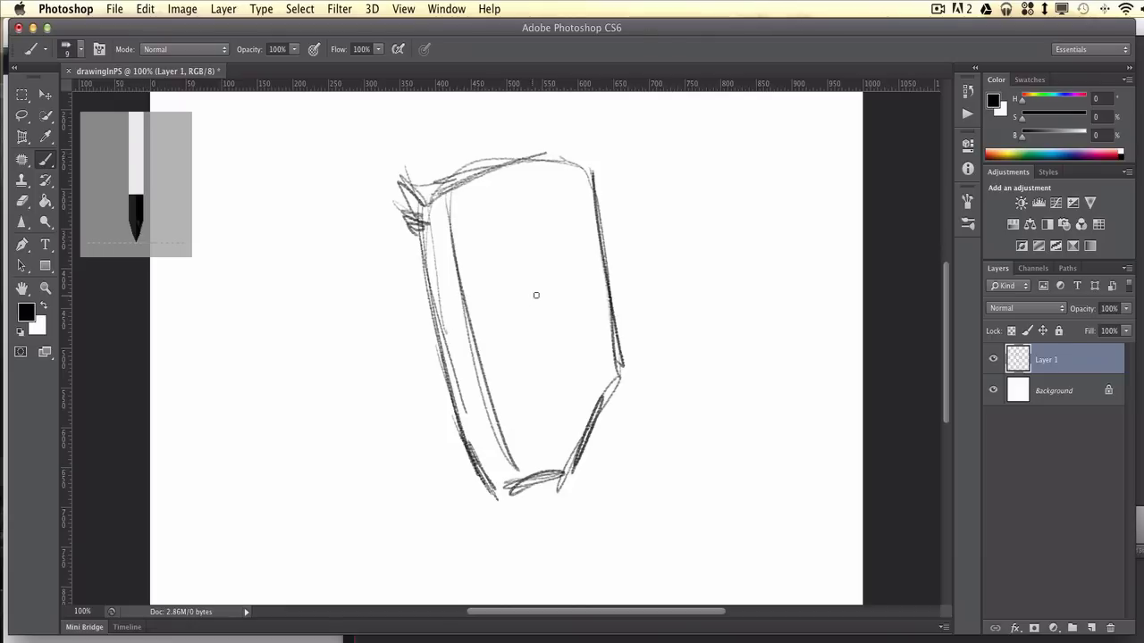
{"action": "left_click_drag", "start_coordinate": [433, 333], "coordinate": [572, 284]}
{"action": "mouse_move", "coordinate": [434, 324]}
{"action": "left_mouse_down"}
{"action": "mouse_move", "coordinate": [608, 281]}
{"action": "mouse_move", "coordinate": [642, 324]}
{"action": "mouse_move", "coordinate": [620, 365]}
{"action": "left_mouse_up"}
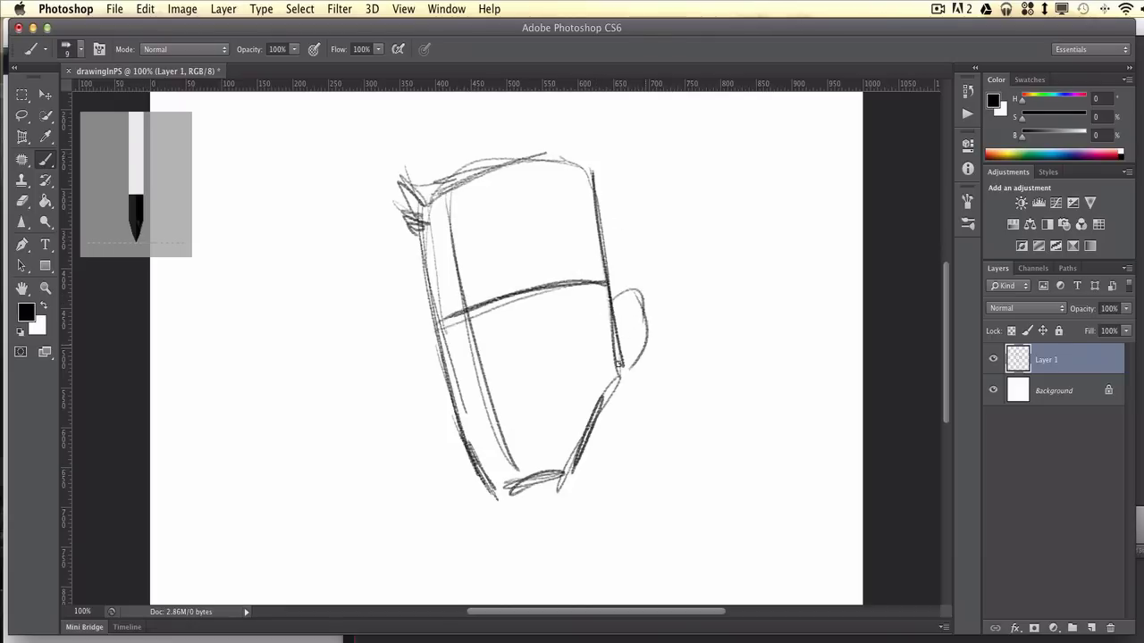
Step: Draw the ear on the side of the head and sketch the hair's outer contour, hairline and sideburn
{"action": "left_click_drag", "start_coordinate": [625, 291], "coordinate": [618, 367]}
{"action": "left_click_drag", "start_coordinate": [607, 301], "coordinate": [651, 304]}
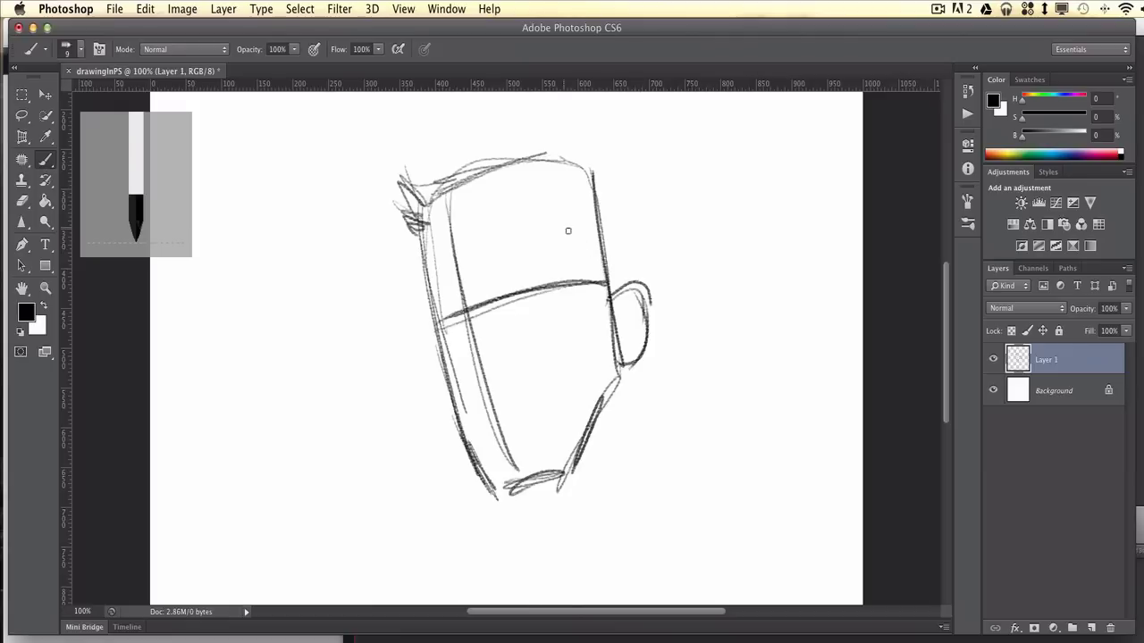
{"action": "mouse_move", "coordinate": [620, 221]}
{"action": "left_mouse_down"}
{"action": "mouse_move", "coordinate": [624, 285]}
{"action": "mouse_move", "coordinate": [619, 204]}
{"action": "left_mouse_up"}
{"action": "mouse_move", "coordinate": [547, 146]}
{"action": "left_mouse_down"}
{"action": "mouse_move", "coordinate": [621, 194]}
{"action": "mouse_move", "coordinate": [525, 139]}
{"action": "mouse_move", "coordinate": [420, 200]}
{"action": "mouse_move", "coordinate": [458, 233]}
{"action": "mouse_move", "coordinate": [559, 173]}
{"action": "mouse_move", "coordinate": [530, 183]}
{"action": "mouse_move", "coordinate": [534, 212]}
{"action": "mouse_move", "coordinate": [554, 211]}
{"action": "mouse_move", "coordinate": [584, 258]}
{"action": "mouse_move", "coordinate": [592, 313]}
{"action": "left_mouse_up"}
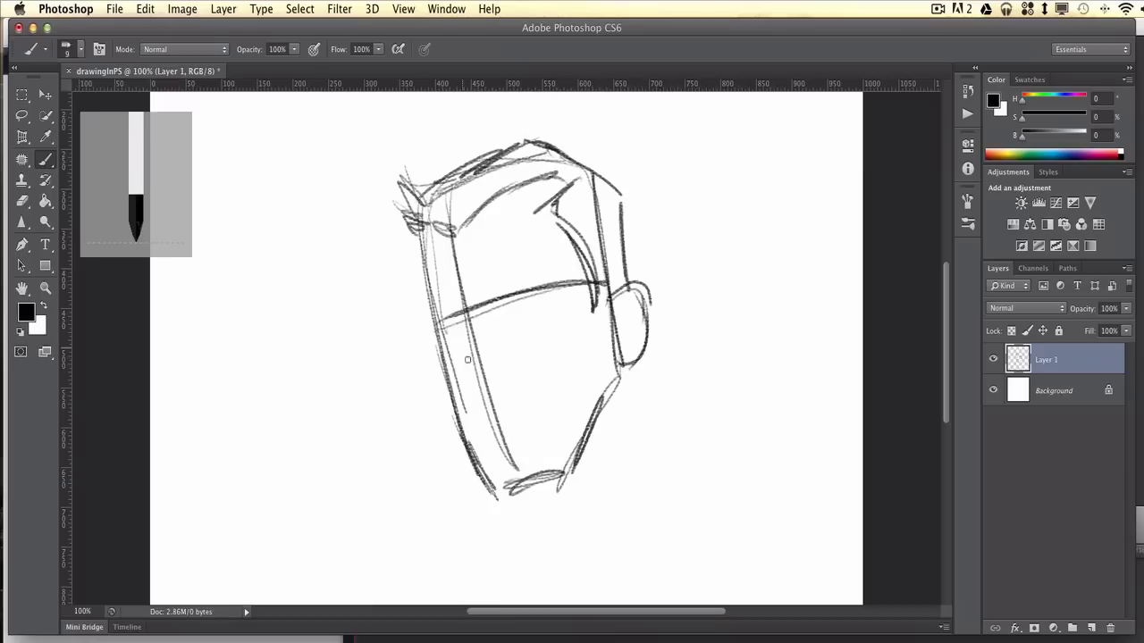
Step: Sketch the eyebrows, eyes, nose and mouth along the guidelines and darken the jaw and chin contour
{"action": "mouse_move", "coordinate": [458, 315]}
{"action": "left_mouse_down"}
{"action": "mouse_move", "coordinate": [465, 388]}
{"action": "mouse_move", "coordinate": [498, 376]}
{"action": "left_mouse_up"}
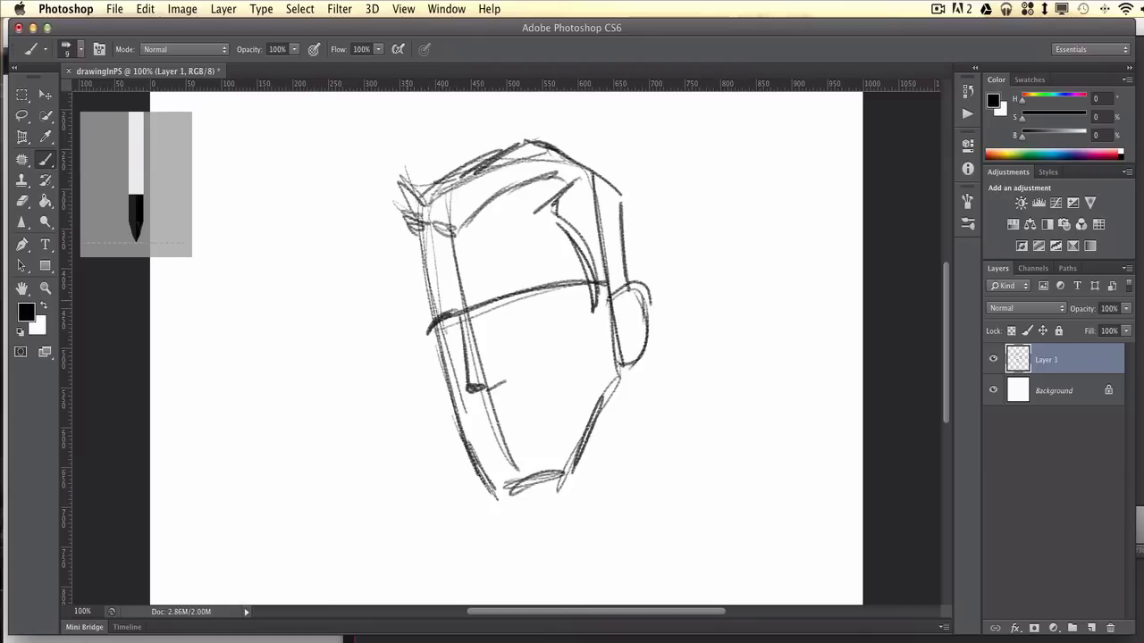
{"action": "left_click_drag", "start_coordinate": [487, 302], "coordinate": [550, 286]}
{"action": "left_click_drag", "start_coordinate": [499, 314], "coordinate": [539, 299]}
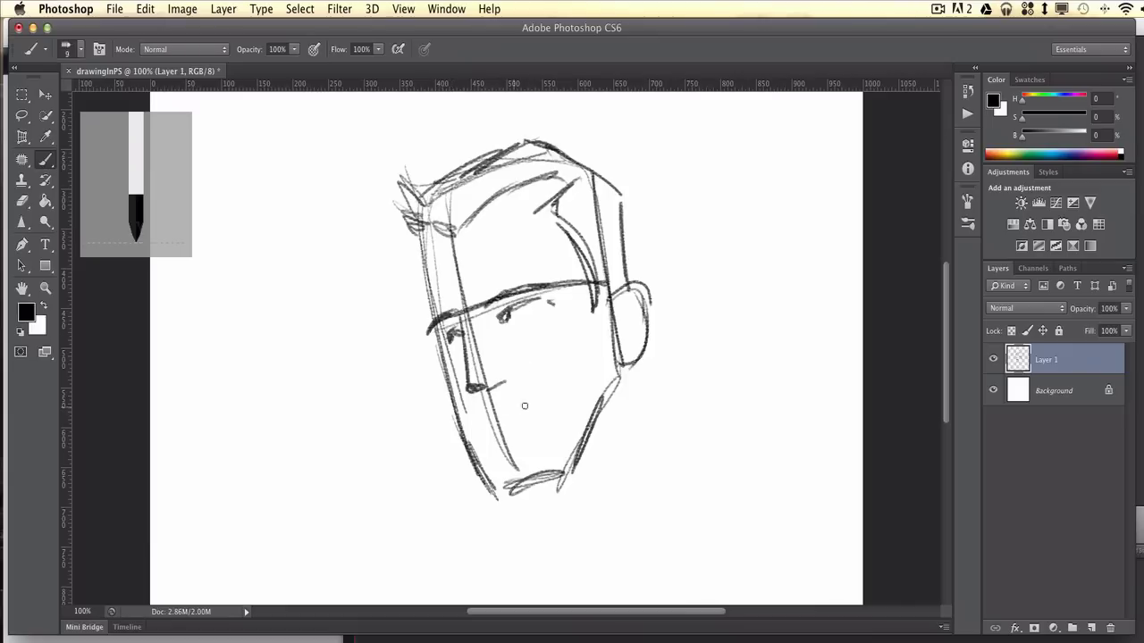
{"action": "left_click_drag", "start_coordinate": [483, 418], "coordinate": [552, 401]}
{"action": "mouse_move", "coordinate": [481, 417]}
{"action": "left_mouse_down"}
{"action": "mouse_move", "coordinate": [497, 432]}
{"action": "mouse_move", "coordinate": [540, 419]}
{"action": "left_mouse_up"}
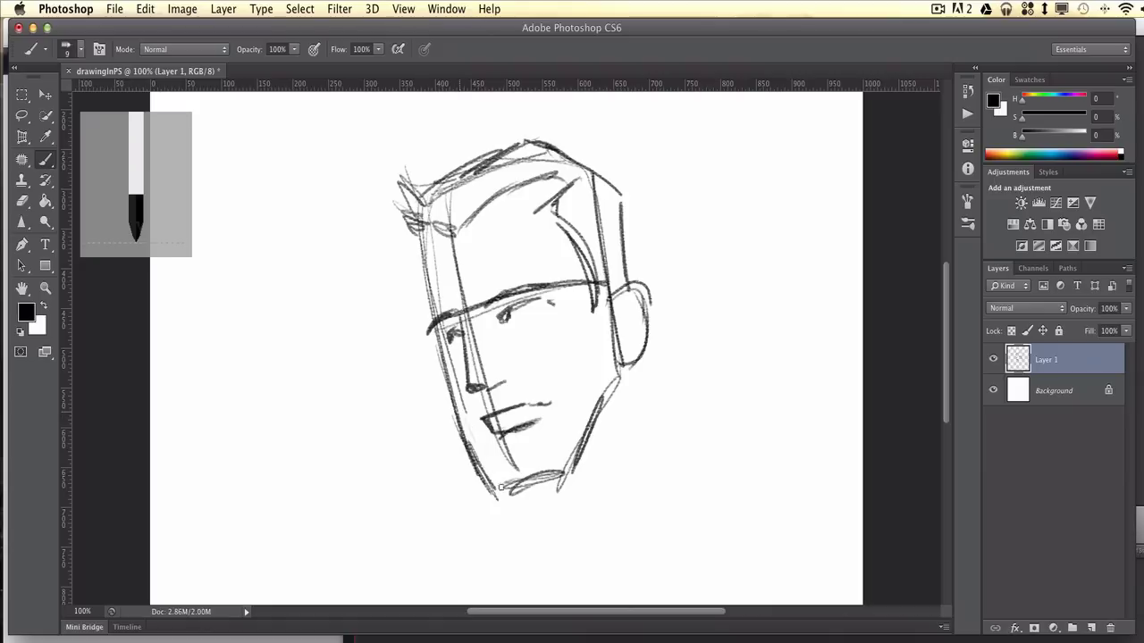
{"action": "mouse_move", "coordinate": [456, 404]}
{"action": "left_mouse_down"}
{"action": "mouse_move", "coordinate": [507, 503]}
{"action": "mouse_move", "coordinate": [566, 472]}
{"action": "left_mouse_up"}
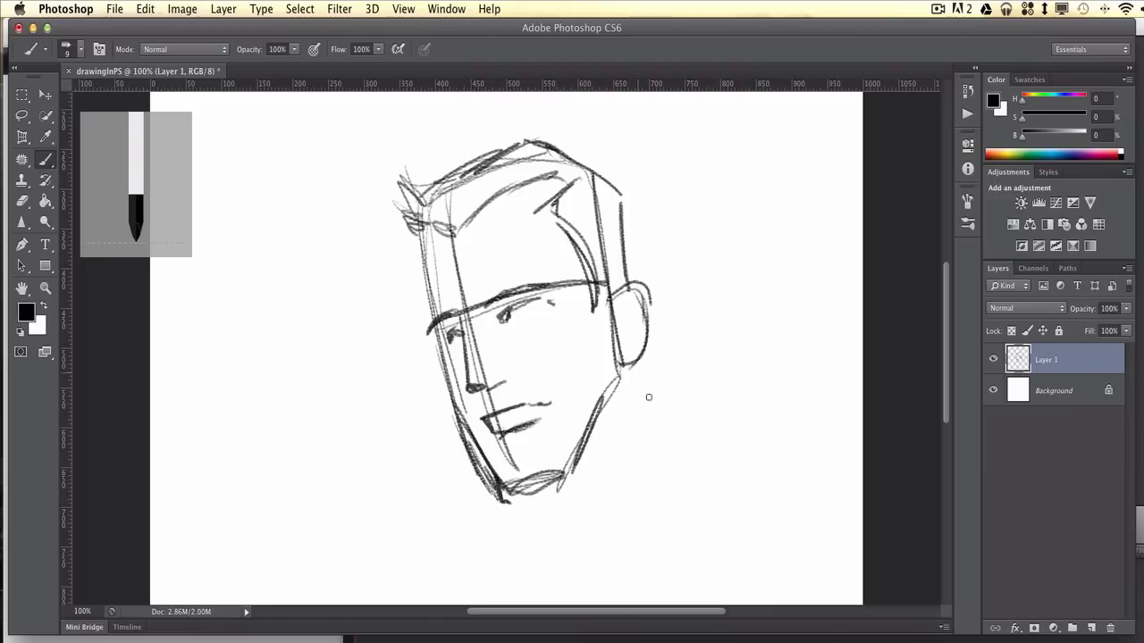
Step: Draw the neck and shirt collar below the head and add the inner detail of the ear
{"action": "left_click_drag", "start_coordinate": [631, 370], "coordinate": [679, 461]}
{"action": "mouse_move", "coordinate": [535, 483]}
{"action": "left_mouse_down"}
{"action": "mouse_move", "coordinate": [572, 549]}
{"action": "mouse_move", "coordinate": [556, 527]}
{"action": "left_mouse_up"}
{"action": "mouse_move", "coordinate": [631, 364]}
{"action": "left_mouse_down"}
{"action": "mouse_move", "coordinate": [672, 436]}
{"action": "mouse_move", "coordinate": [702, 438]}
{"action": "mouse_move", "coordinate": [605, 587]}
{"action": "left_mouse_up"}
{"action": "mouse_move", "coordinate": [626, 302]}
{"action": "left_mouse_down"}
{"action": "mouse_move", "coordinate": [625, 339]}
{"action": "mouse_move", "coordinate": [636, 325]}
{"action": "left_mouse_up"}
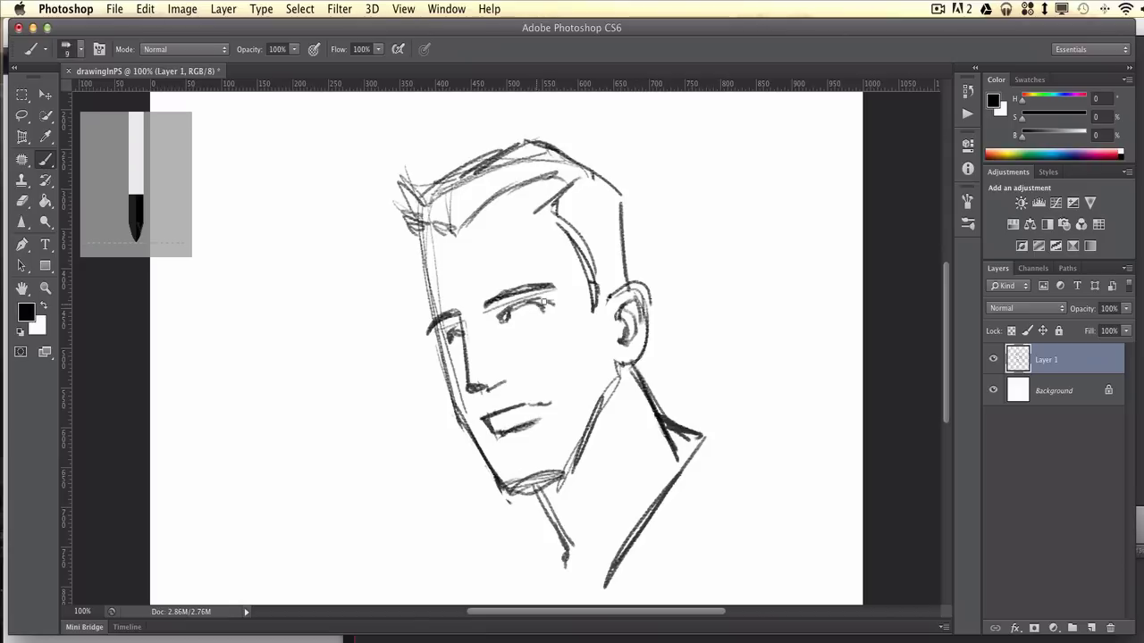
Step: Finish the eyes and mouth, and add light contour lines for the cheekbone and the far cheek
{"action": "mouse_move", "coordinate": [507, 319]}
{"action": "left_mouse_down"}
{"action": "mouse_move", "coordinate": [544, 312]}
{"action": "mouse_move", "coordinate": [535, 307]}
{"action": "left_mouse_up"}
{"action": "left_click_drag", "start_coordinate": [461, 321], "coordinate": [451, 325]}
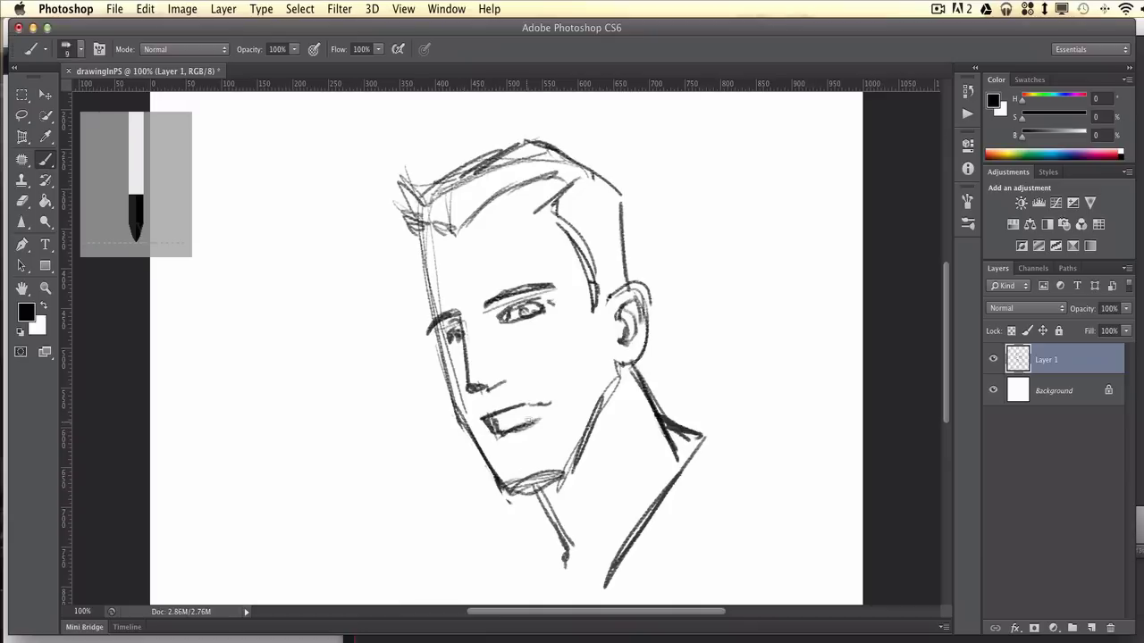
{"action": "mouse_move", "coordinate": [518, 417]}
{"action": "left_mouse_down"}
{"action": "mouse_move", "coordinate": [493, 420]}
{"action": "mouse_move", "coordinate": [549, 404]}
{"action": "left_mouse_up"}
{"action": "left_click_drag", "start_coordinate": [573, 357], "coordinate": [587, 427]}
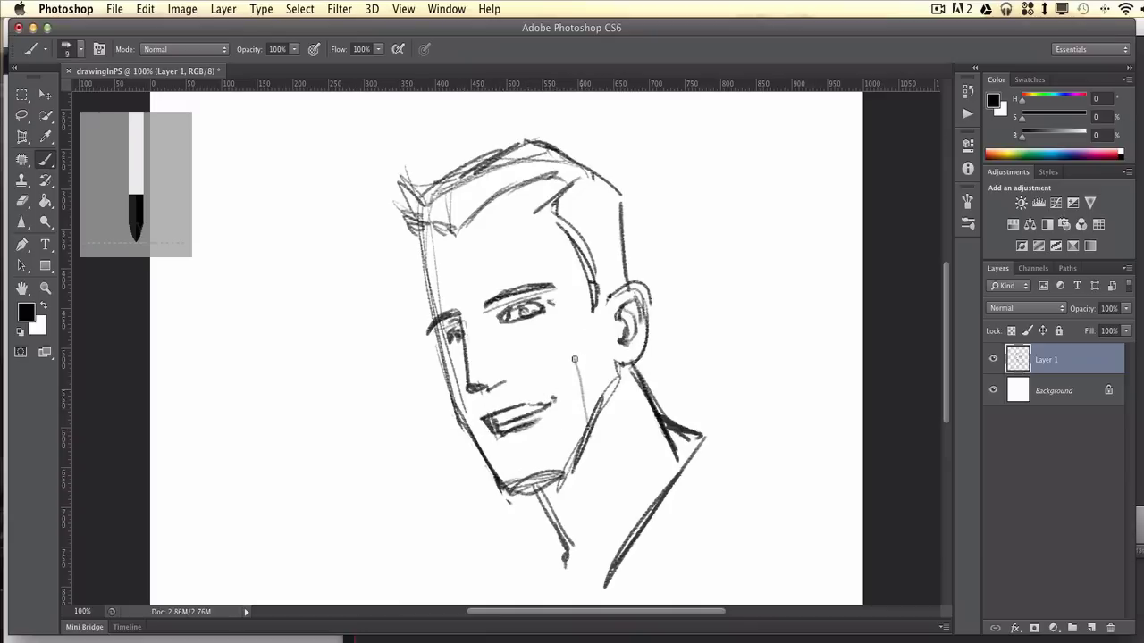
{"action": "left_click_drag", "start_coordinate": [587, 333], "coordinate": [572, 359]}
{"action": "left_click_drag", "start_coordinate": [467, 395], "coordinate": [501, 465]}
Step: Draw the throat and neck muscle lines below the jaw, plus a small mark beside the collar
{"action": "left_click_drag", "start_coordinate": [560, 487], "coordinate": [599, 550]}
{"action": "left_click_drag", "start_coordinate": [617, 383], "coordinate": [614, 482]}
{"action": "left_click_drag", "start_coordinate": [632, 532], "coordinate": [627, 508]}
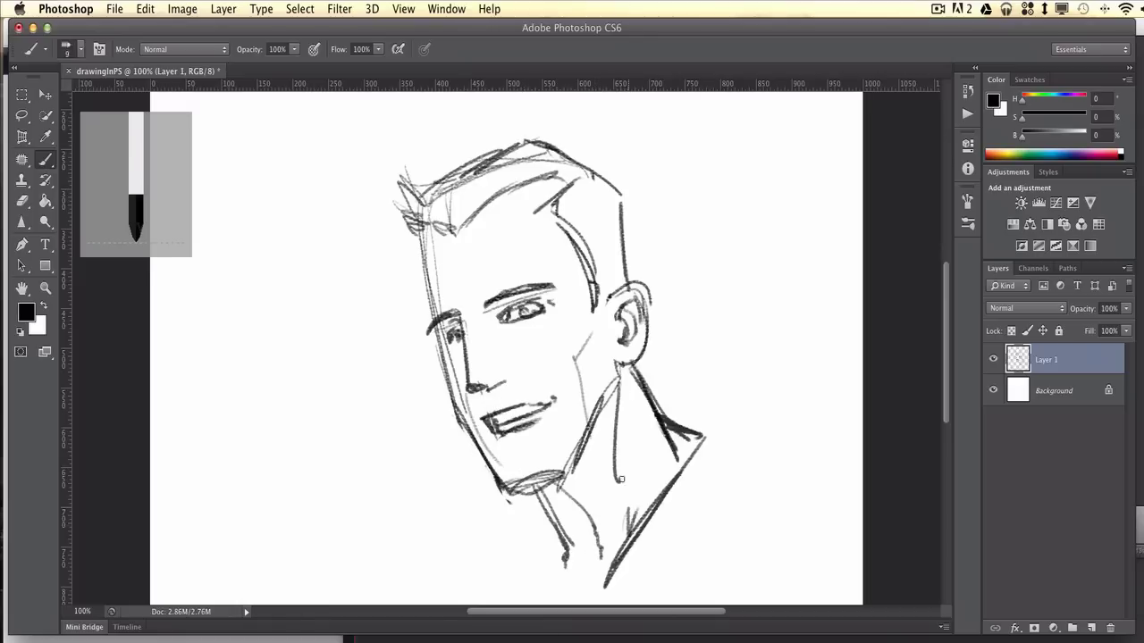
Step: Darken the front tuft, the top and back contour of the hair, and the forehead line
{"action": "left_click_drag", "start_coordinate": [443, 241], "coordinate": [395, 197]}
{"action": "left_click_drag", "start_coordinate": [534, 137], "coordinate": [412, 183]}
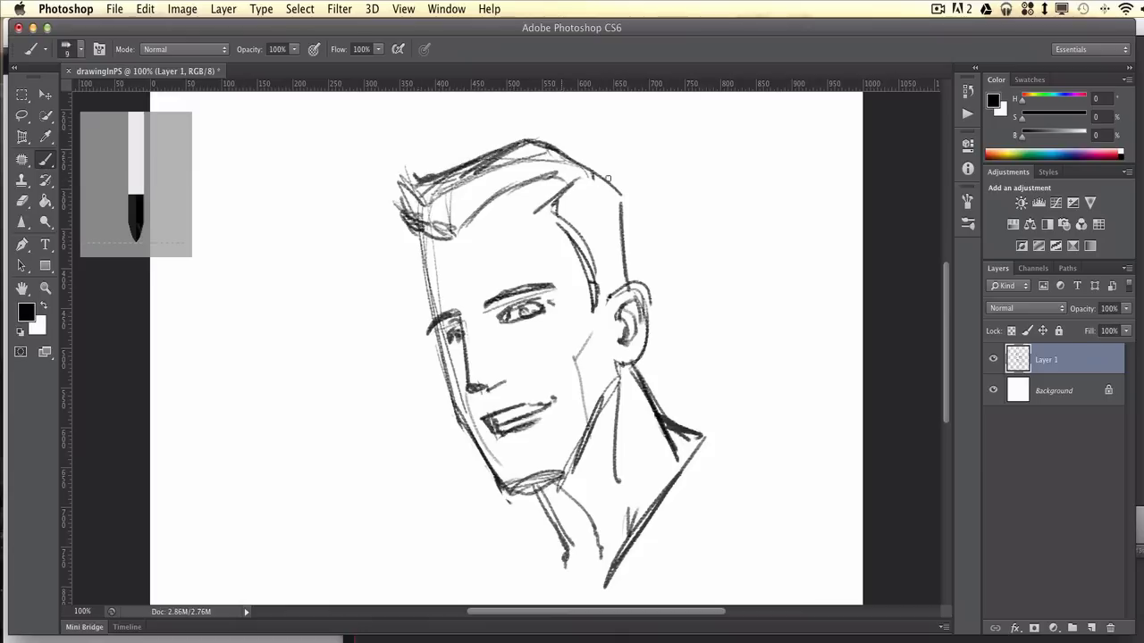
{"action": "mouse_move", "coordinate": [568, 154]}
{"action": "left_mouse_down"}
{"action": "mouse_move", "coordinate": [613, 184]}
{"action": "mouse_move", "coordinate": [618, 203]}
{"action": "left_mouse_up"}
{"action": "mouse_move", "coordinate": [425, 231]}
{"action": "left_mouse_down"}
{"action": "mouse_move", "coordinate": [440, 327]}
{"action": "mouse_move", "coordinate": [425, 233]}
{"action": "left_mouse_up"}
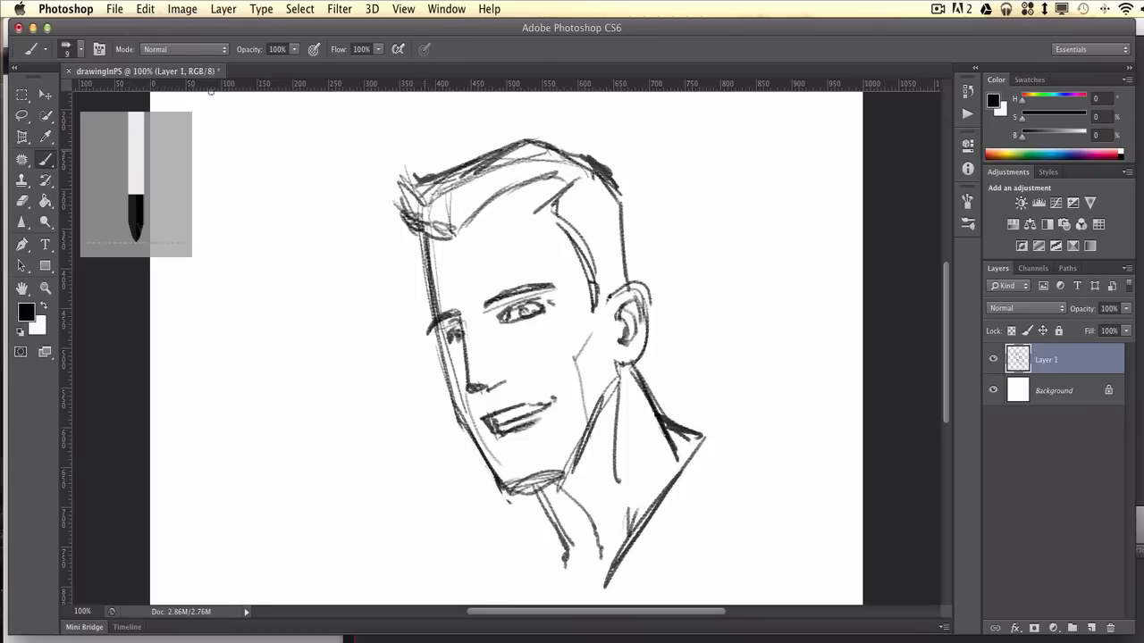
Step: Resize the image to 2500 x 2500 pixels with proportions constrained and resampling on
{"action": "left_click", "coordinate": [174, 8]}
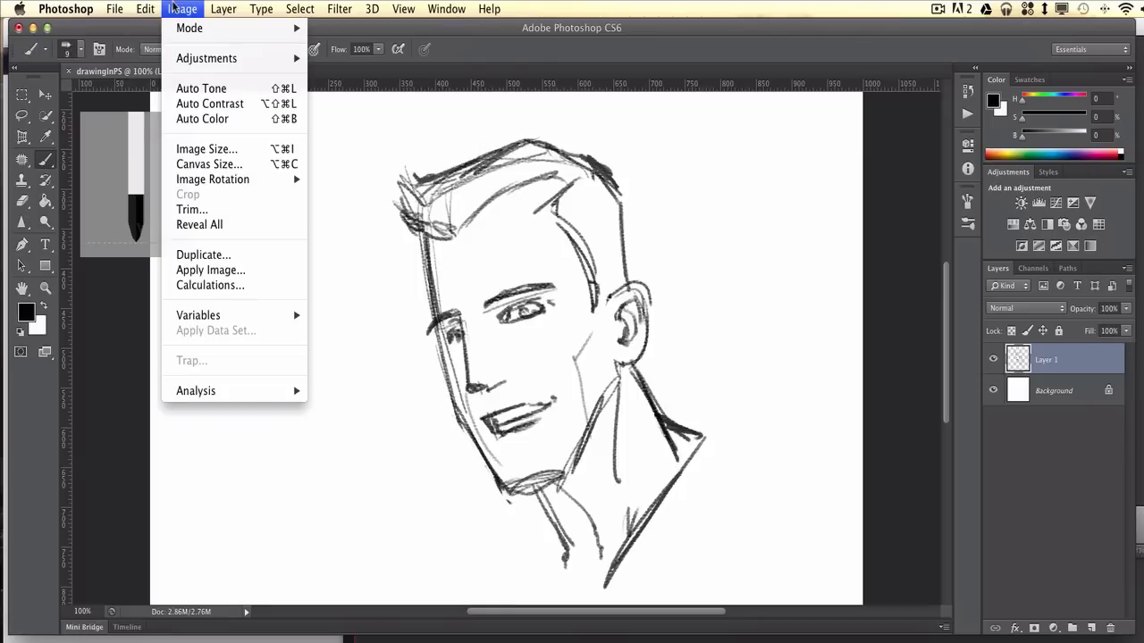
{"action": "left_click", "coordinate": [195, 150]}
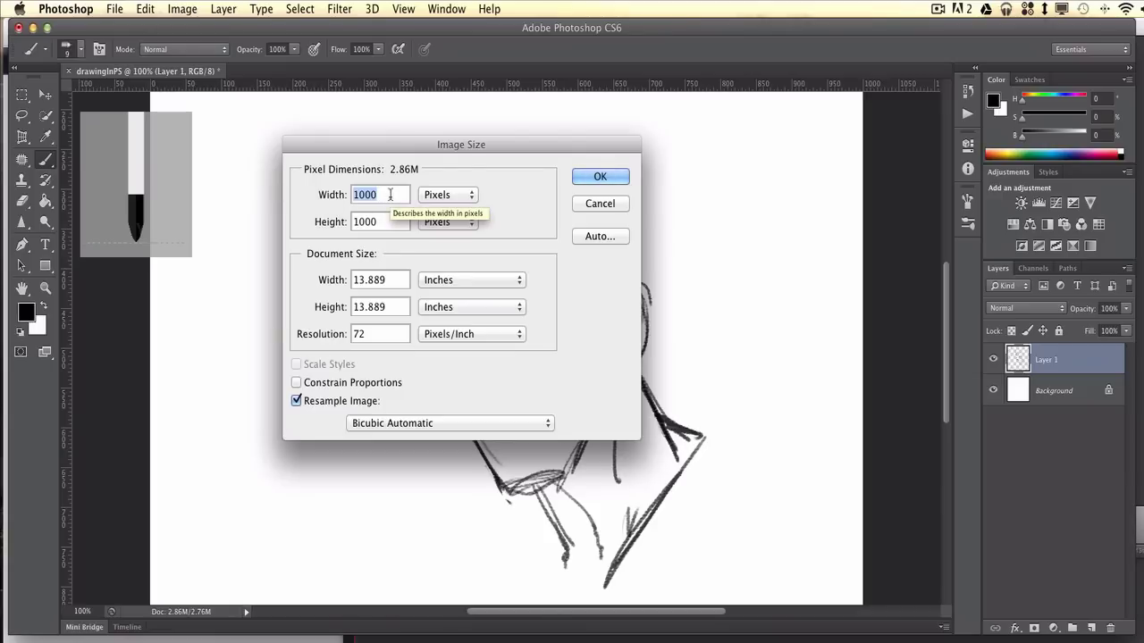
{"action": "type", "text": "2500"}
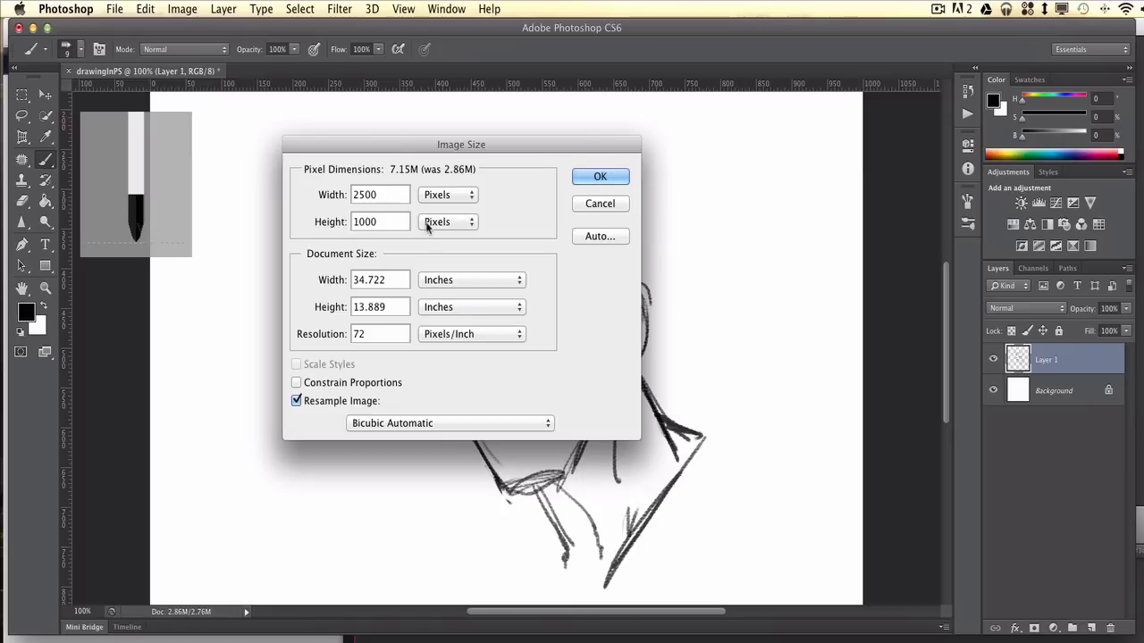
{"action": "left_click", "coordinate": [296, 384]}
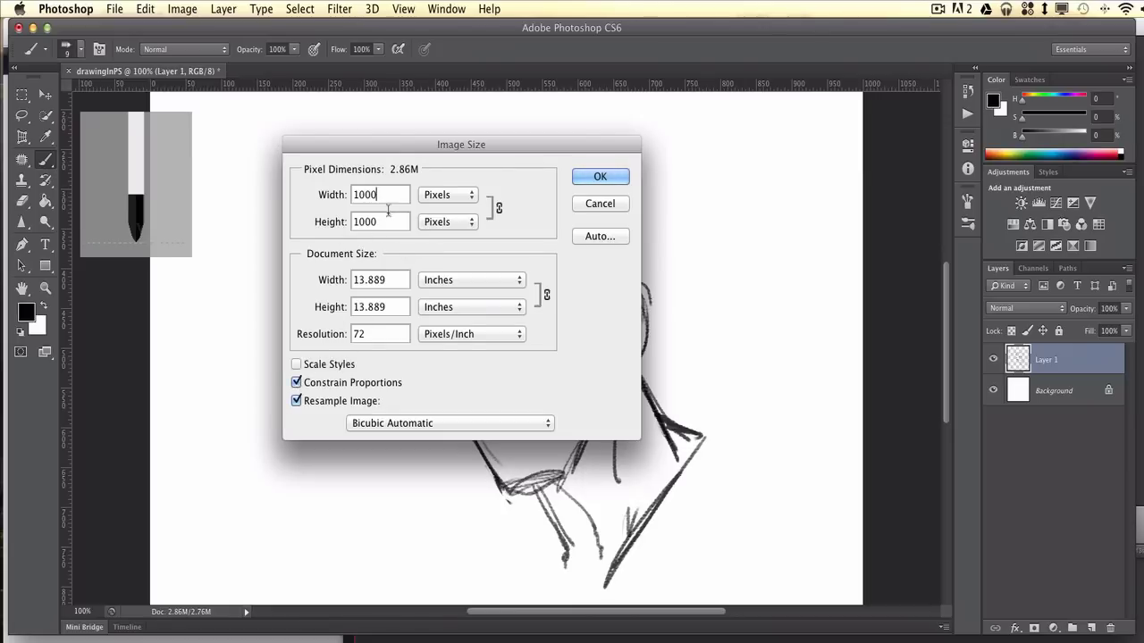
{"action": "double_click", "coordinate": [371, 194]}
{"action": "type", "text": "2"}
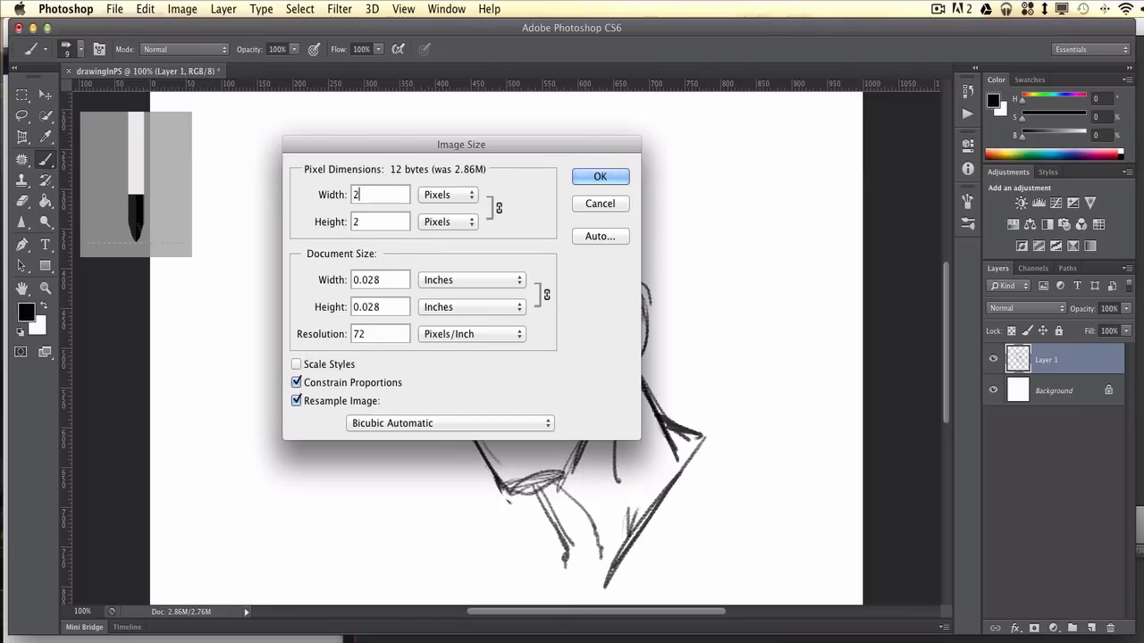
{"action": "type", "text": "500"}
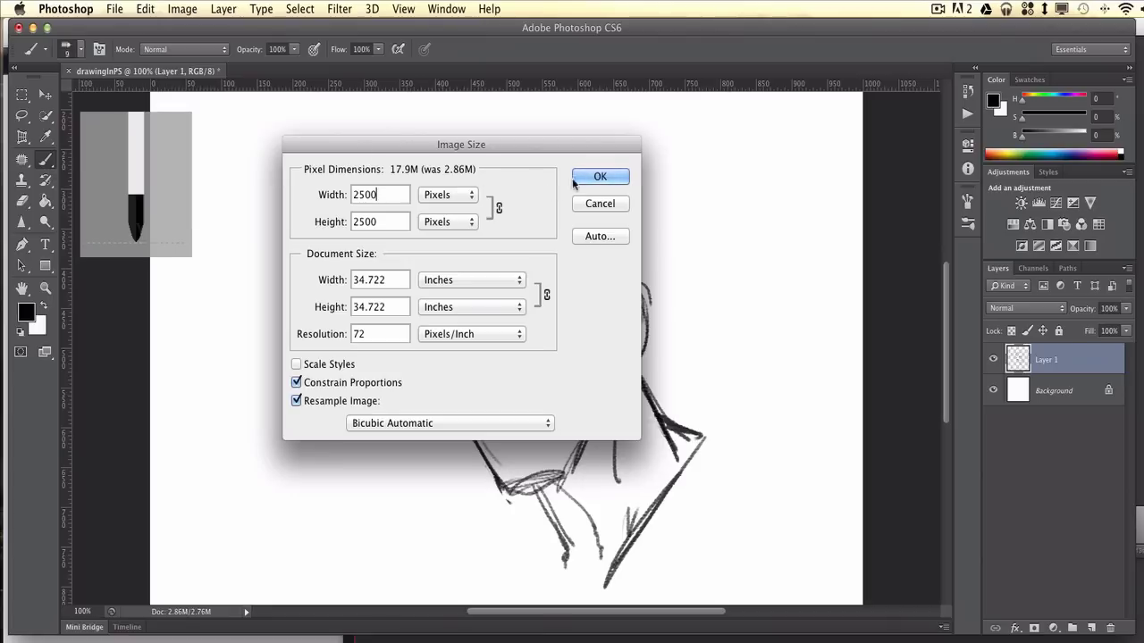
{"action": "left_click", "coordinate": [573, 178]}
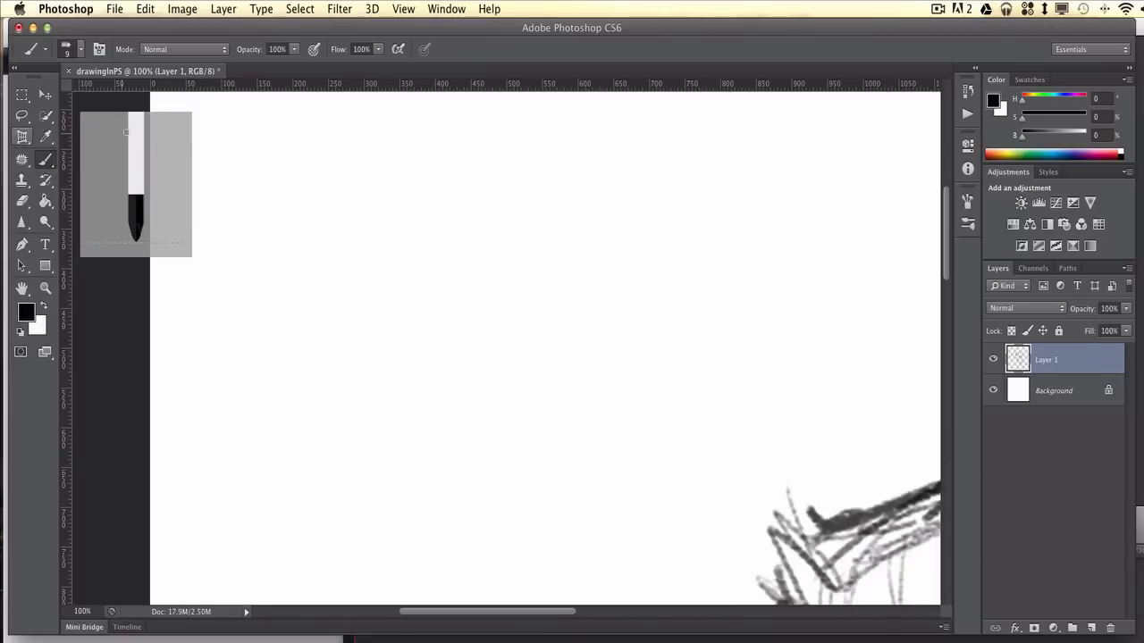
Step: Show the list of brush presets and go to its beginning
{"action": "mouse_move", "coordinate": [740, 391]}
{"action": "left_mouse_down"}
{"action": "mouse_move", "coordinate": [429, 197]}
{"action": "mouse_move", "coordinate": [384, 183]}
{"action": "left_mouse_up"}
{"action": "left_click_drag", "start_coordinate": [745, 417], "coordinate": [597, 286]}
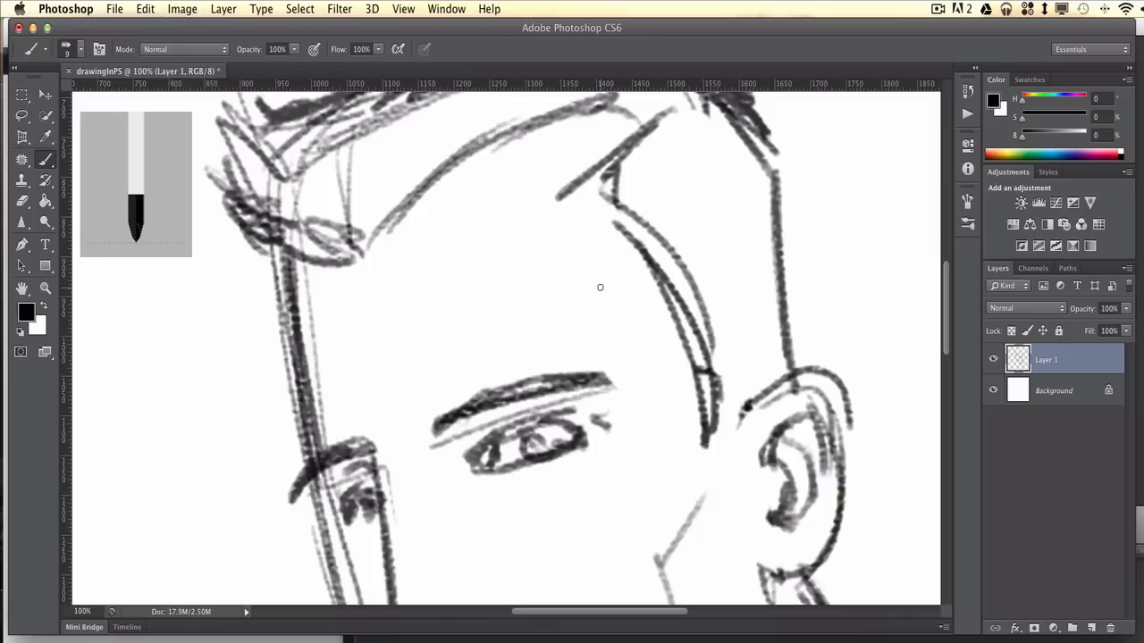
{"action": "left_click", "coordinate": [967, 223]}
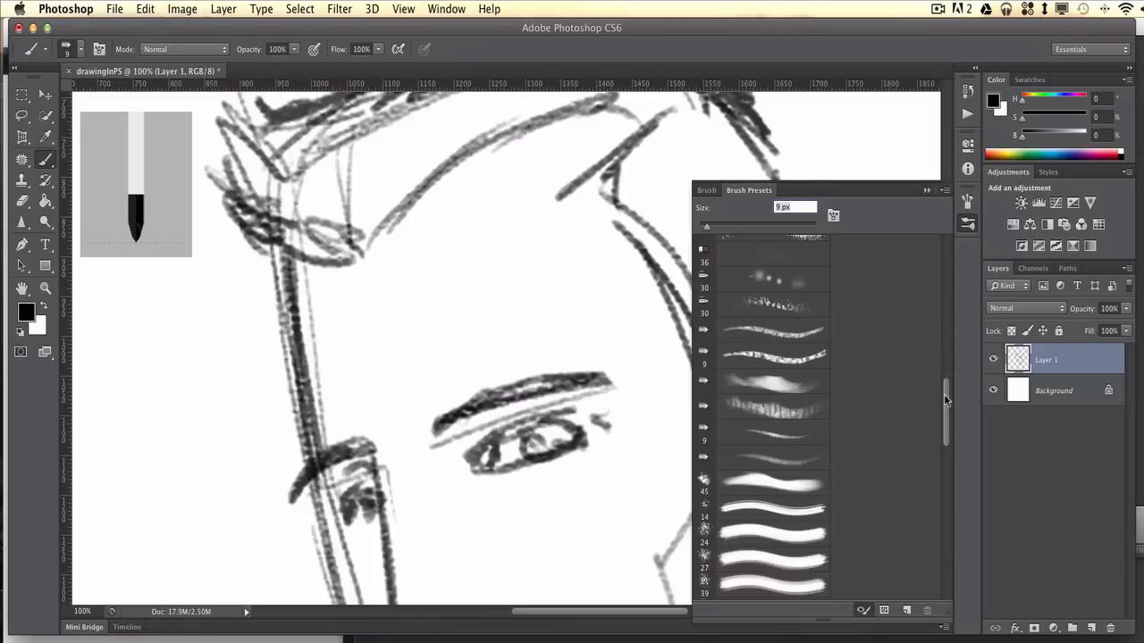
{"action": "left_click_drag", "start_coordinate": [950, 402], "coordinate": [952, 248]}
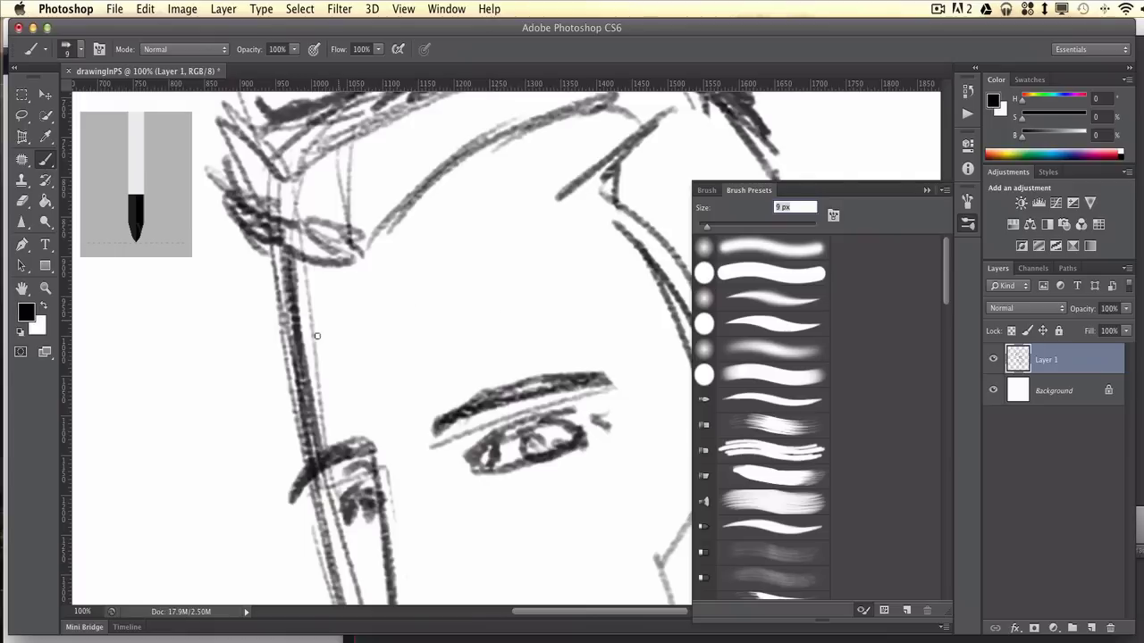
{"action": "right_click", "coordinate": [411, 352]}
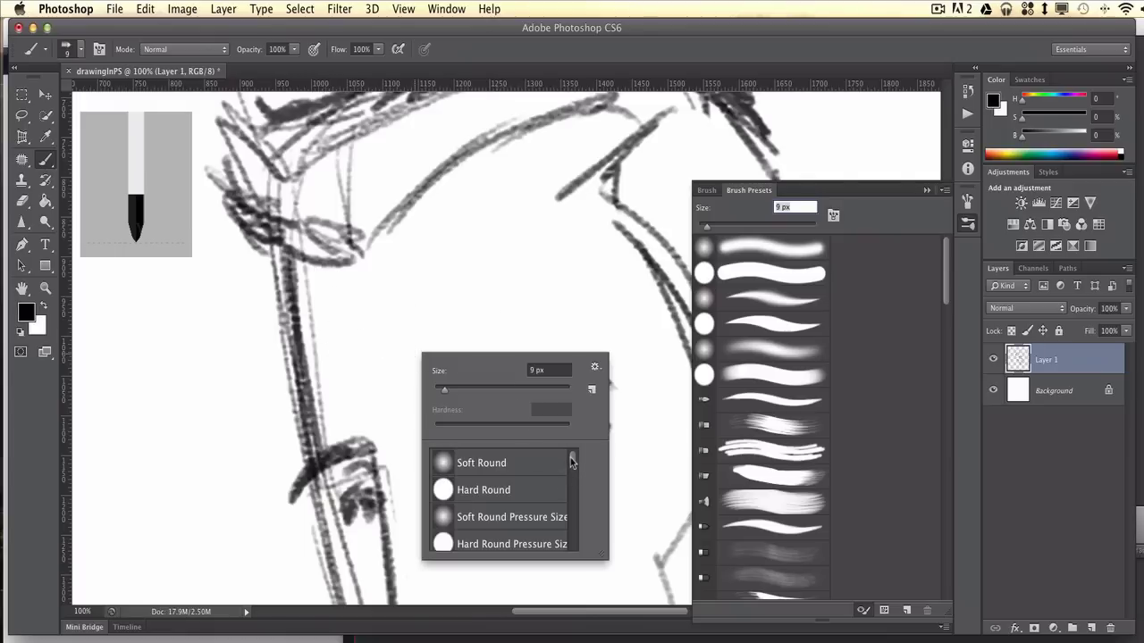
{"action": "scroll", "coordinate": [574, 462], "scroll_direction": "down", "scroll_amount": 3}
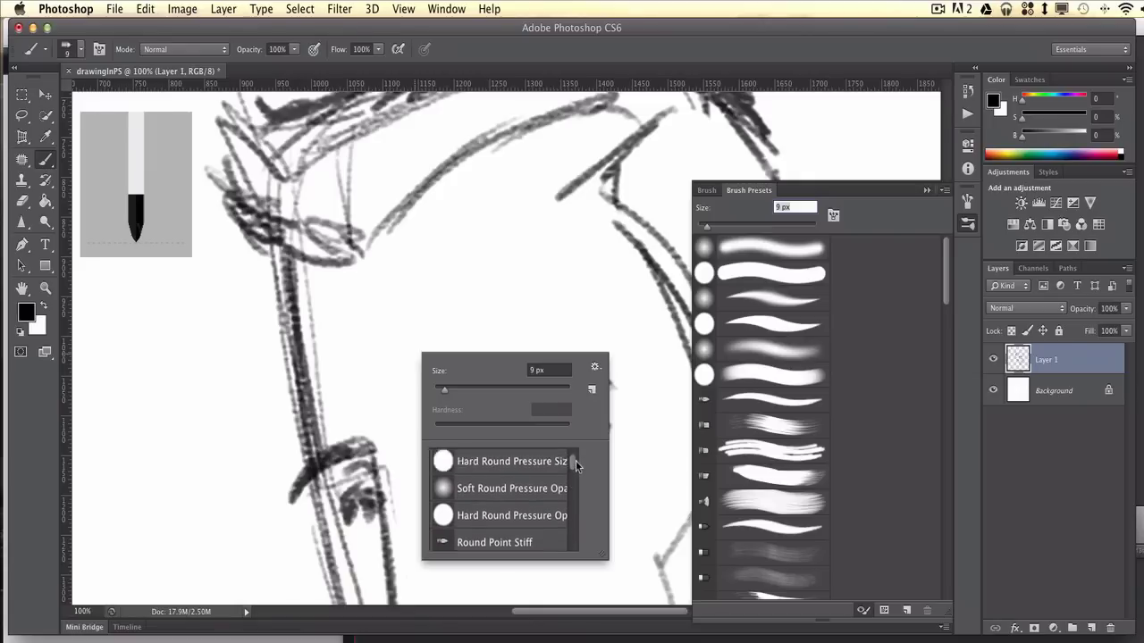
{"action": "scroll", "coordinate": [575, 460], "scroll_direction": "up", "scroll_amount": 3}
{"action": "left_click", "coordinate": [873, 283]}
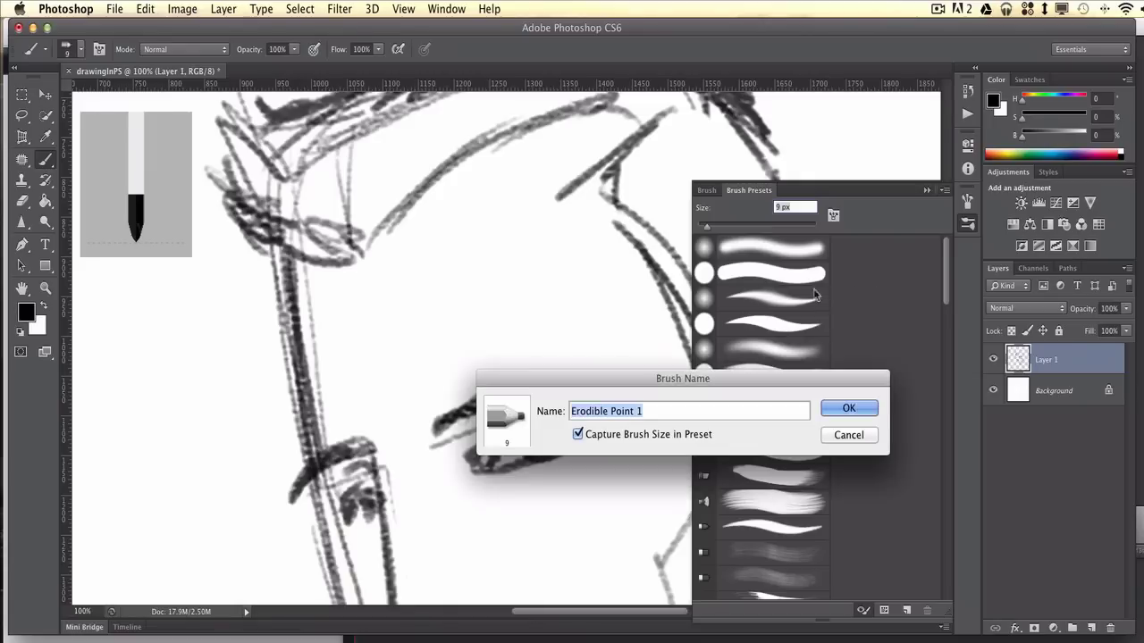
{"action": "left_click", "coordinate": [836, 438]}
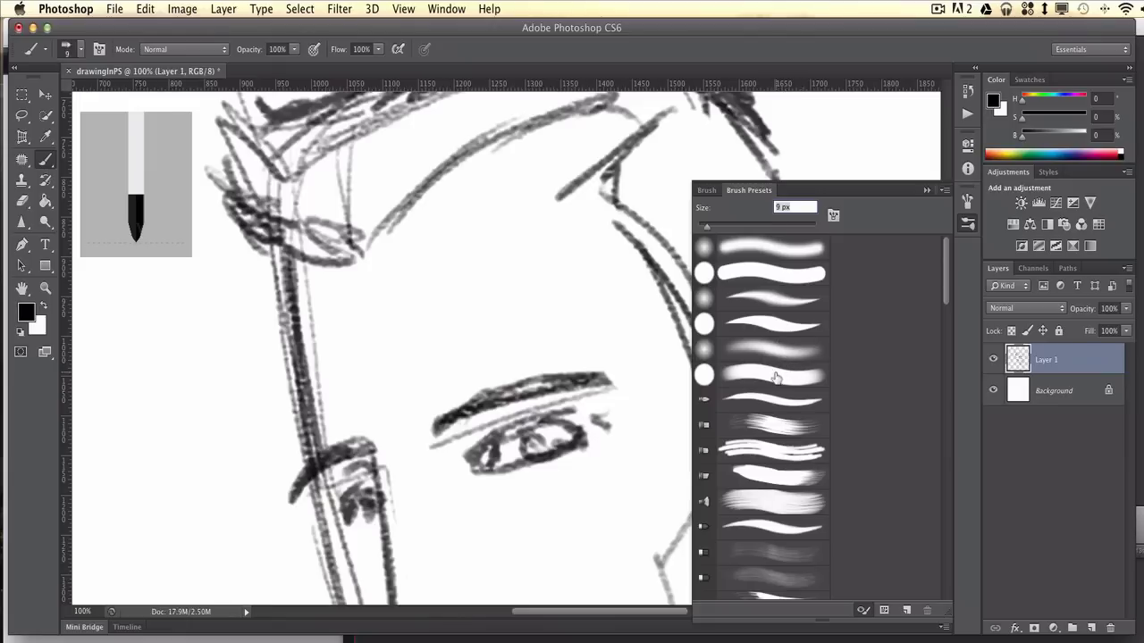
Step: Choose the Hard Round Pressure Size brush preset and put the preset list away
{"action": "left_click", "coordinate": [762, 327]}
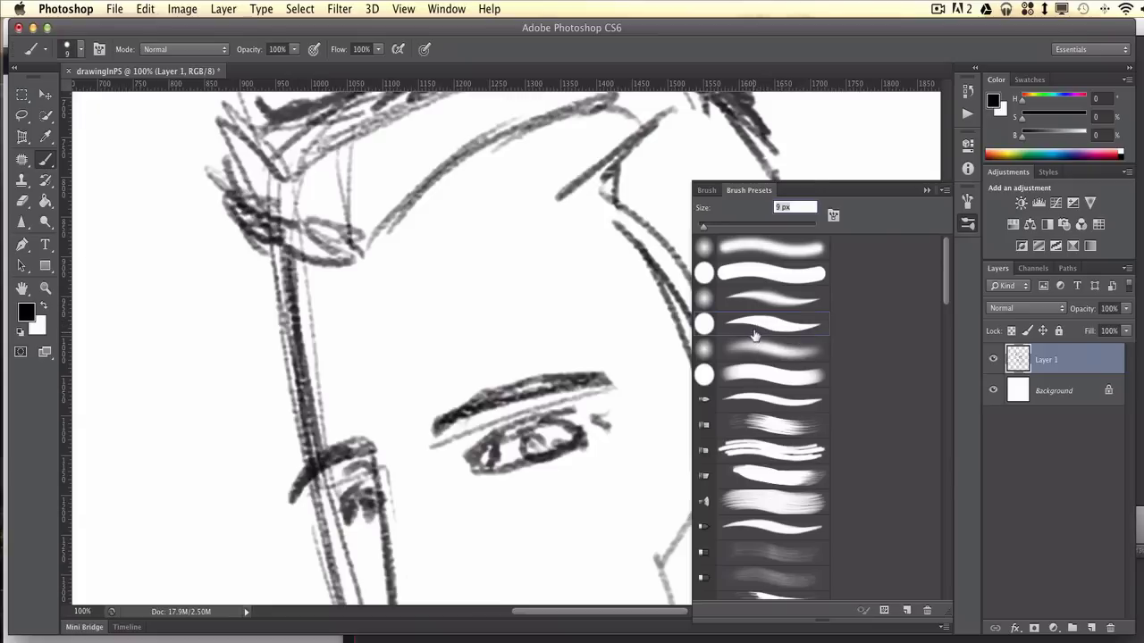
{"action": "left_click", "coordinate": [969, 223]}
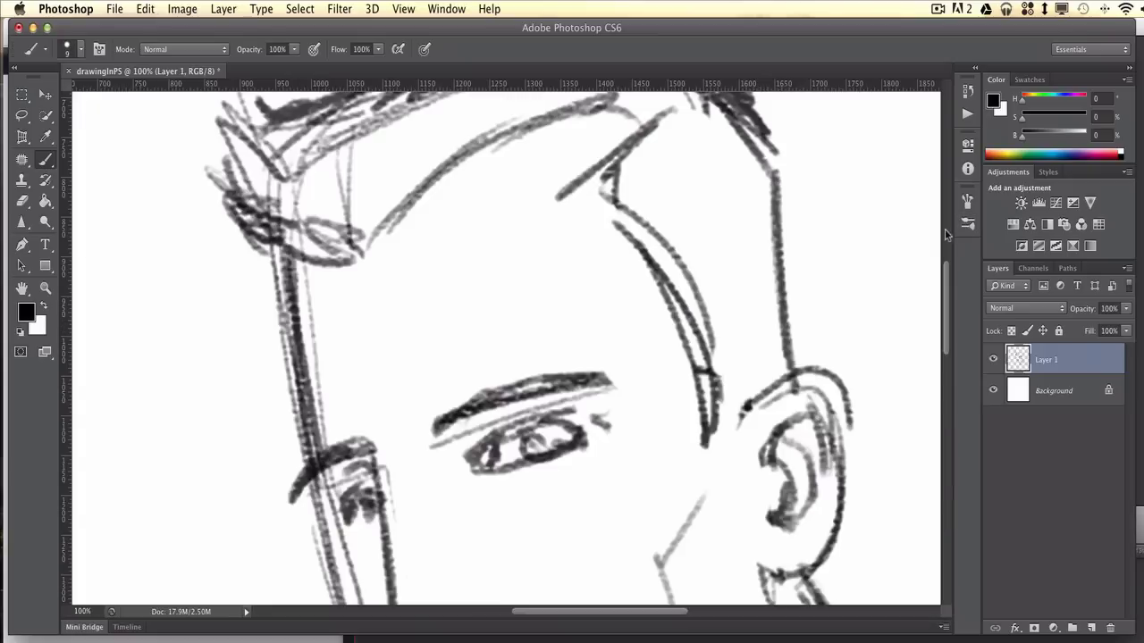
Step: Add a new layer above the sketch and fade Layer 1 to 34% opacity, leaving the new layer active
{"action": "left_click", "coordinate": [1094, 628]}
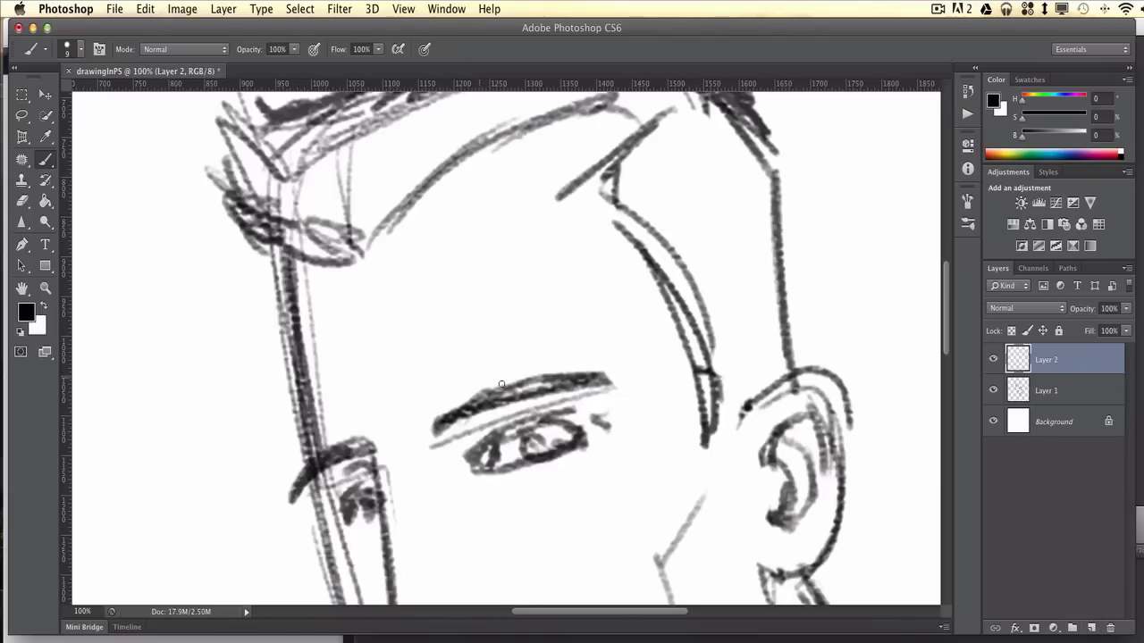
{"action": "left_click", "coordinate": [1063, 389]}
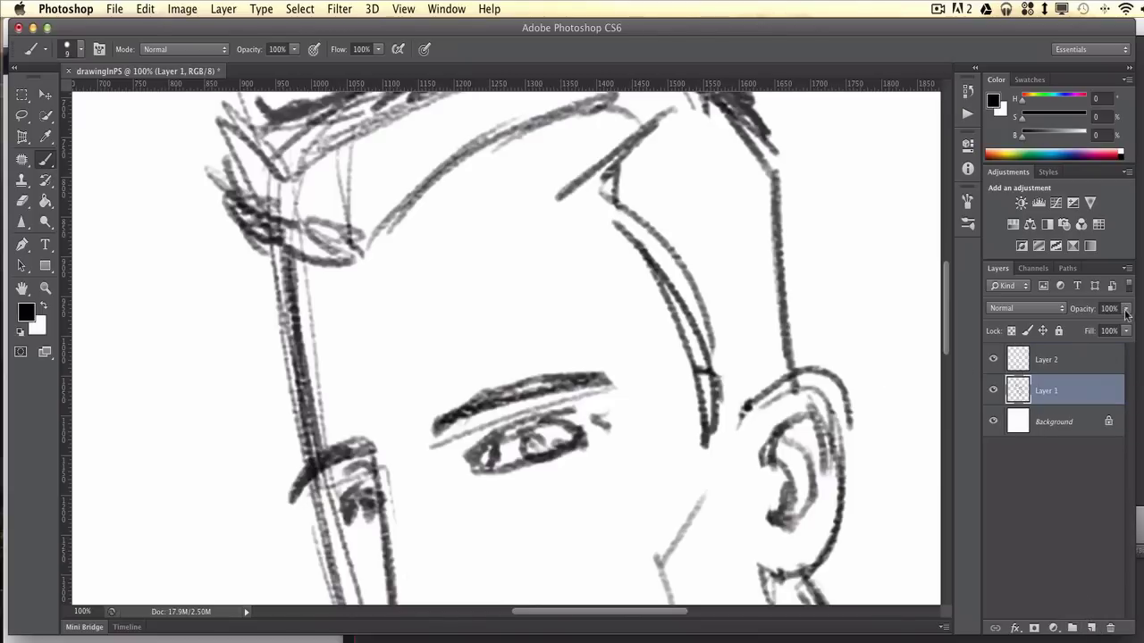
{"action": "left_click", "coordinate": [1125, 310]}
{"action": "left_click", "coordinate": [1084, 327]}
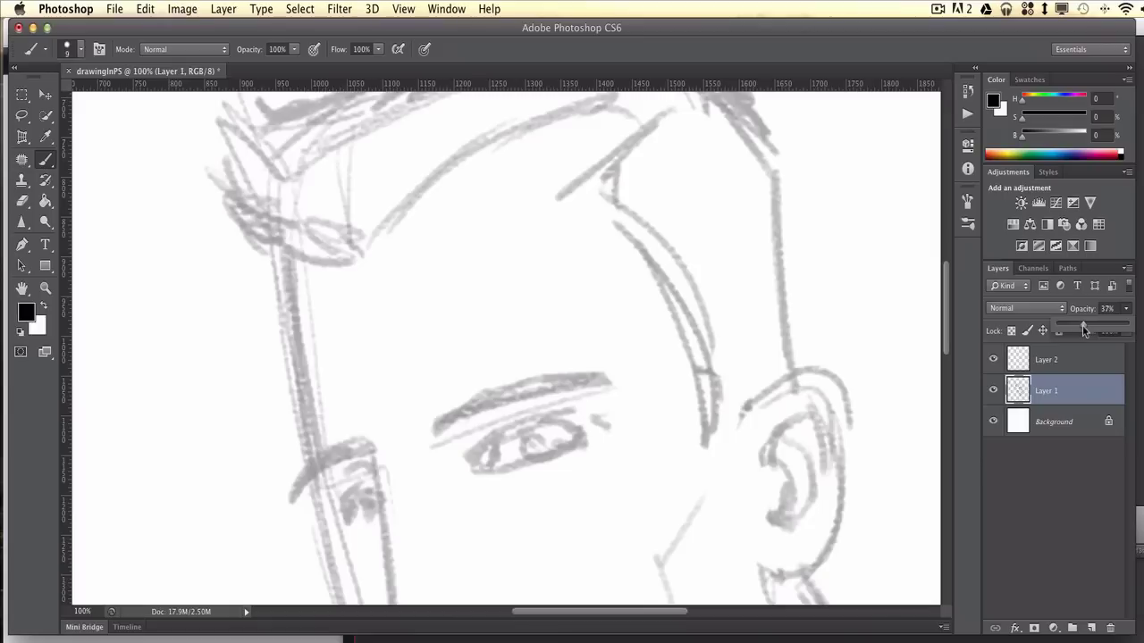
{"action": "left_click", "coordinate": [1066, 361]}
{"action": "left_click", "coordinate": [1066, 361]}
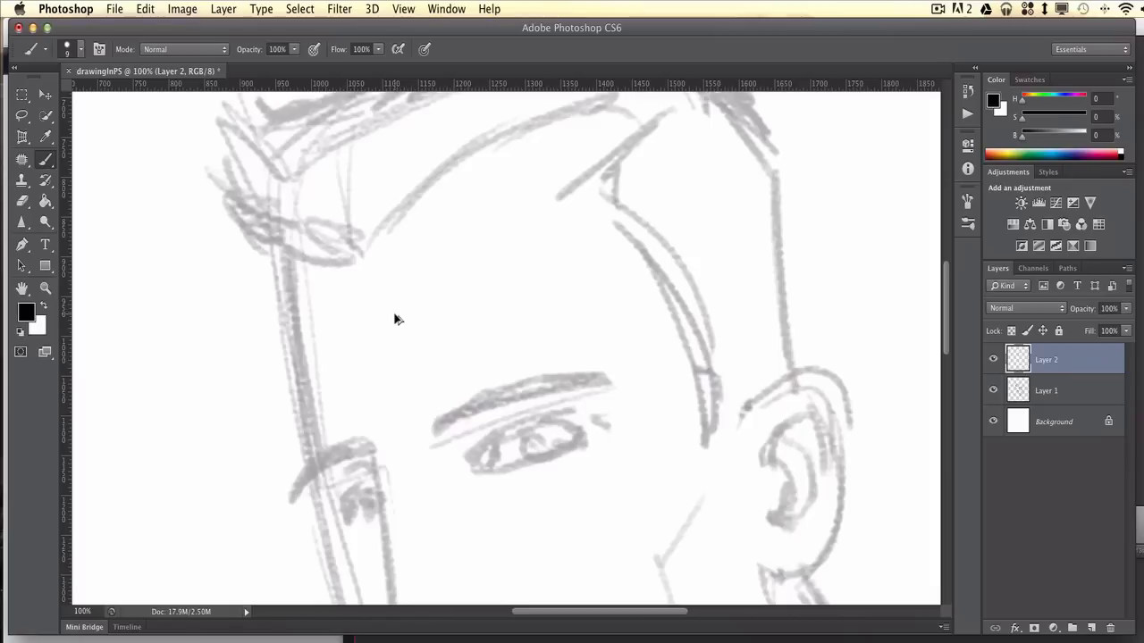
Step: Pick Layer 1 directly from the canvas and sample white as the foreground colour, with a brief check of the brush picker
{"action": "left_click_drag", "start_coordinate": [396, 326], "coordinate": [436, 334]}
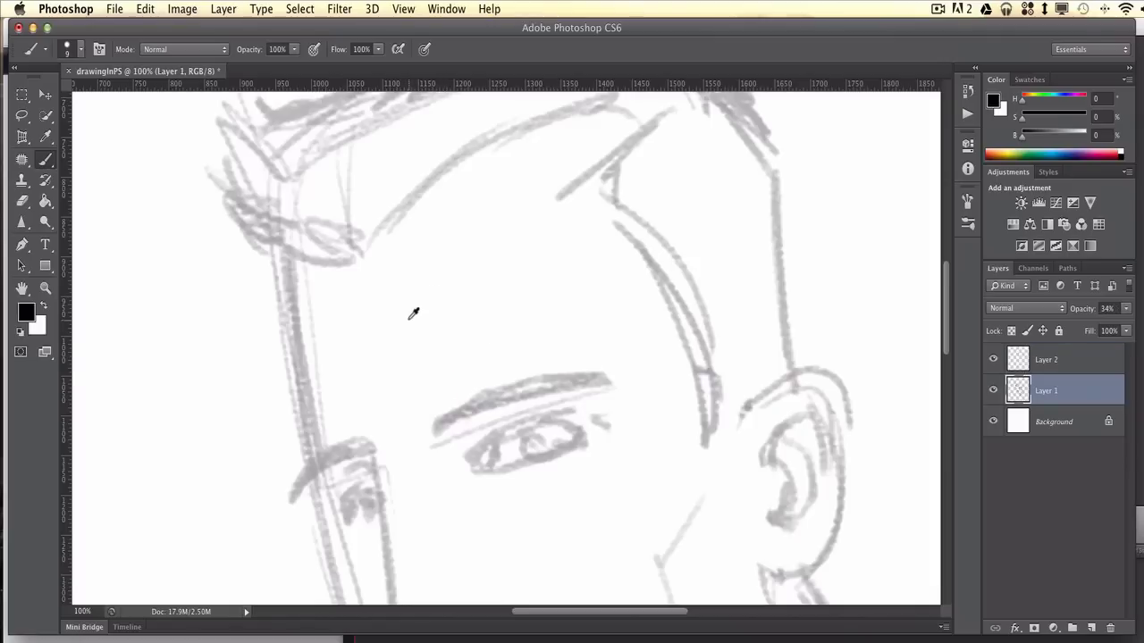
{"action": "left_click_drag", "start_coordinate": [414, 317], "coordinate": [436, 321]}
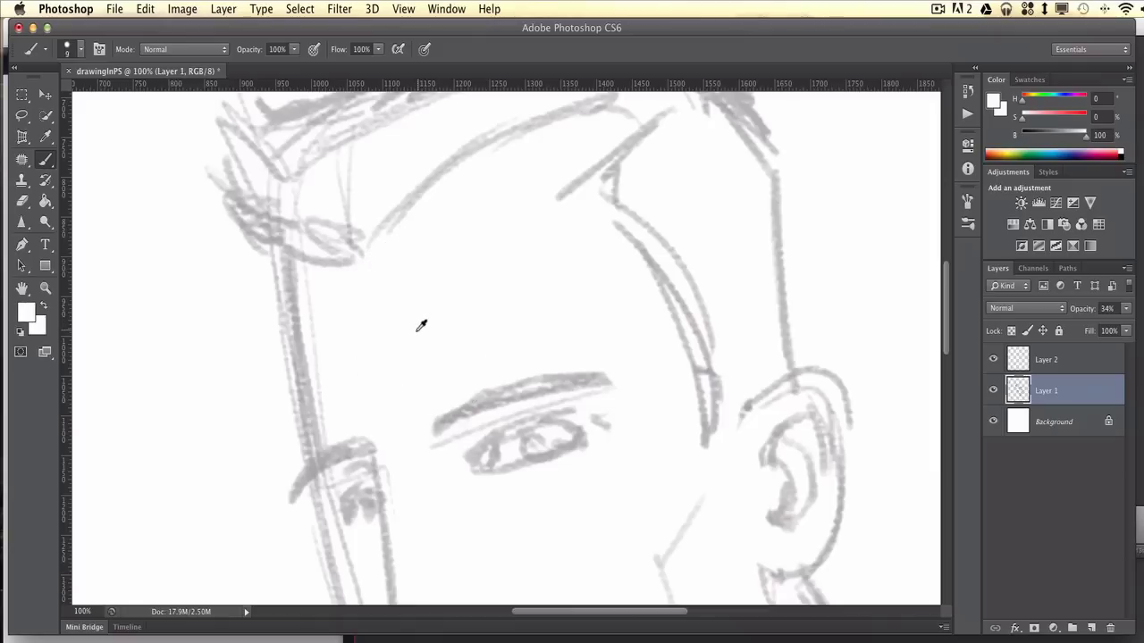
{"action": "right_click", "coordinate": [419, 336]}
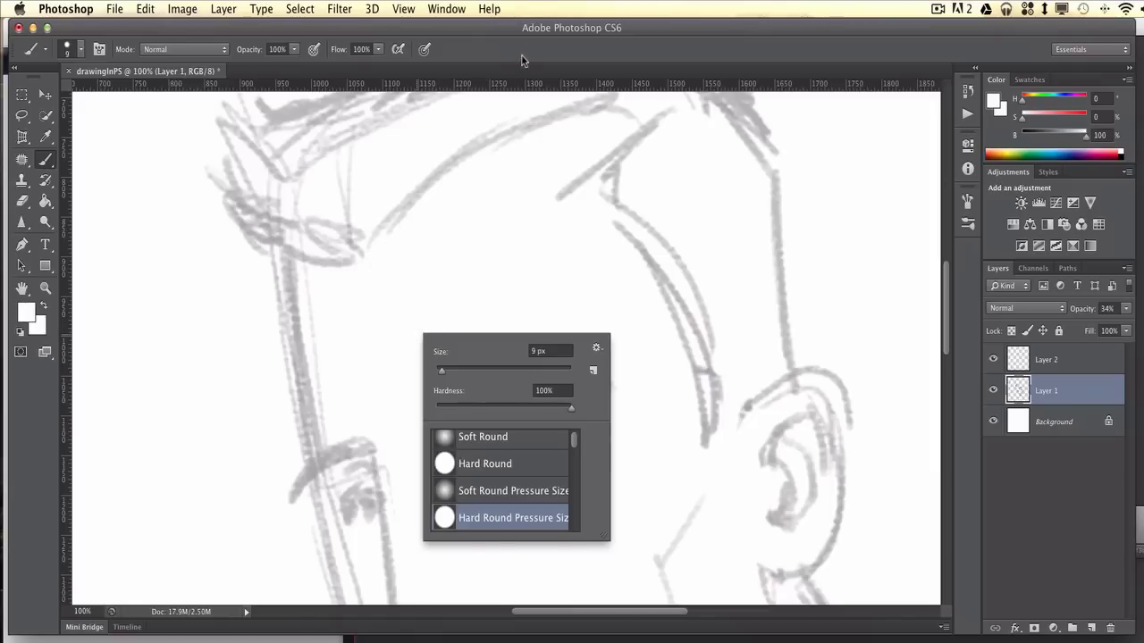
{"action": "left_click", "coordinate": [393, 278]}
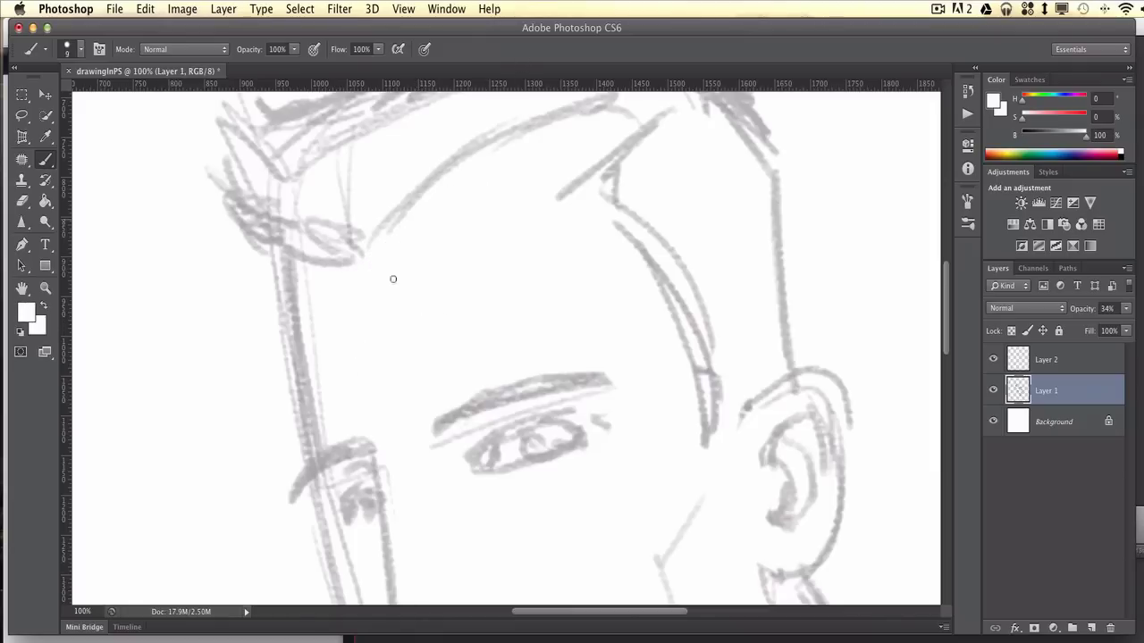
Step: Show the Info panel and take a brief look at the brush size and hardness settings on the canvas
{"action": "key", "text": "F8"}
{"action": "left_click", "coordinate": [398, 360]}
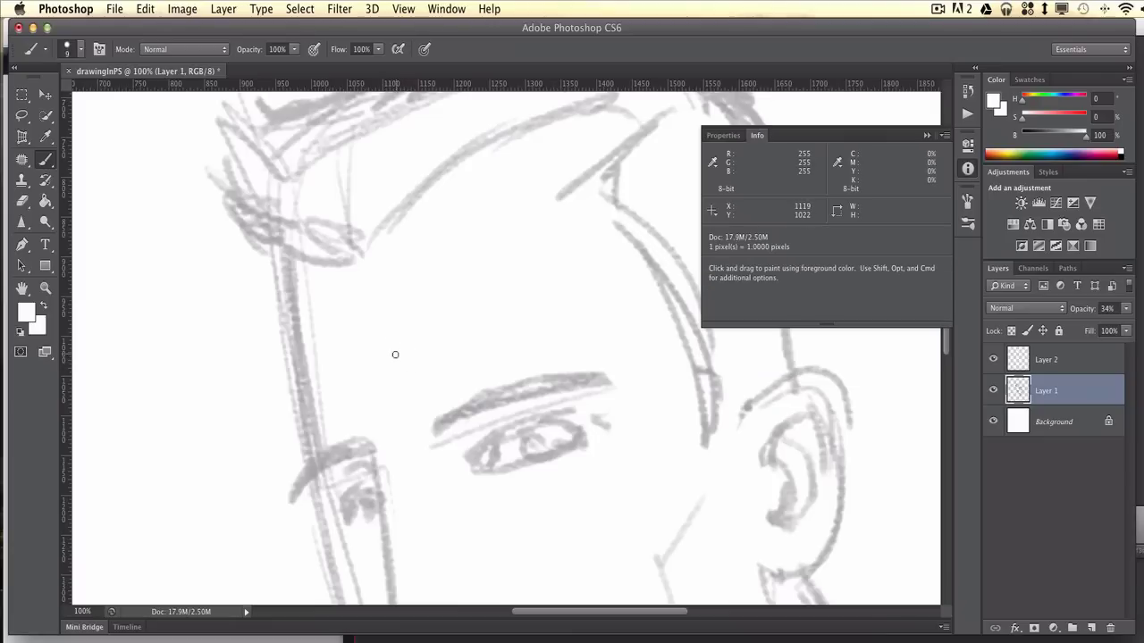
{"action": "right_click", "coordinate": [403, 359]}
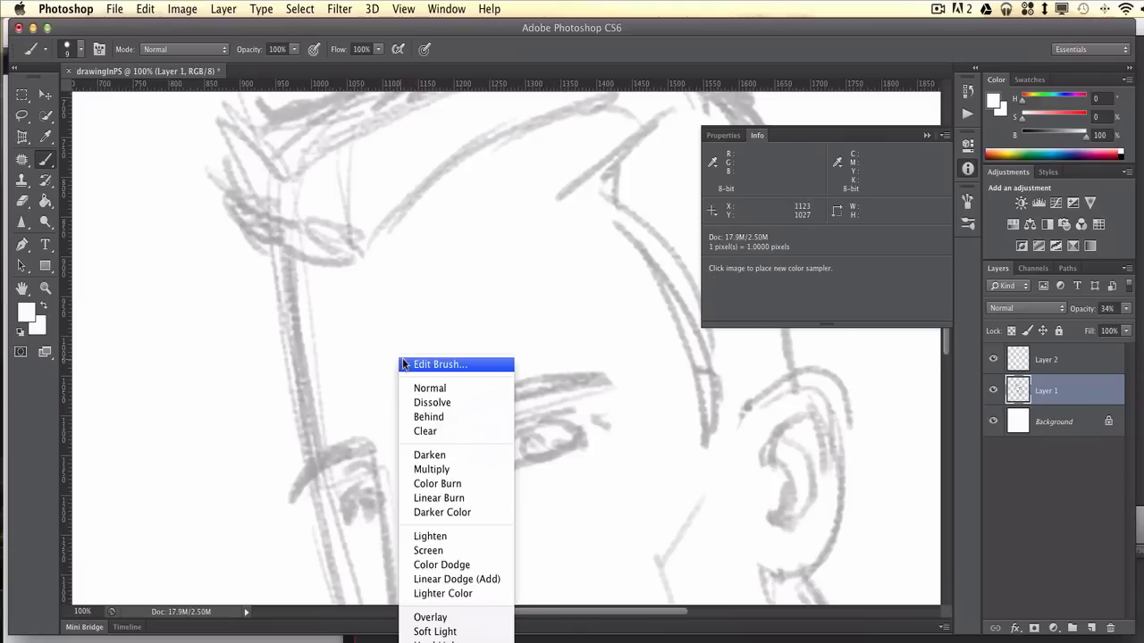
{"action": "left_click", "coordinate": [402, 364]}
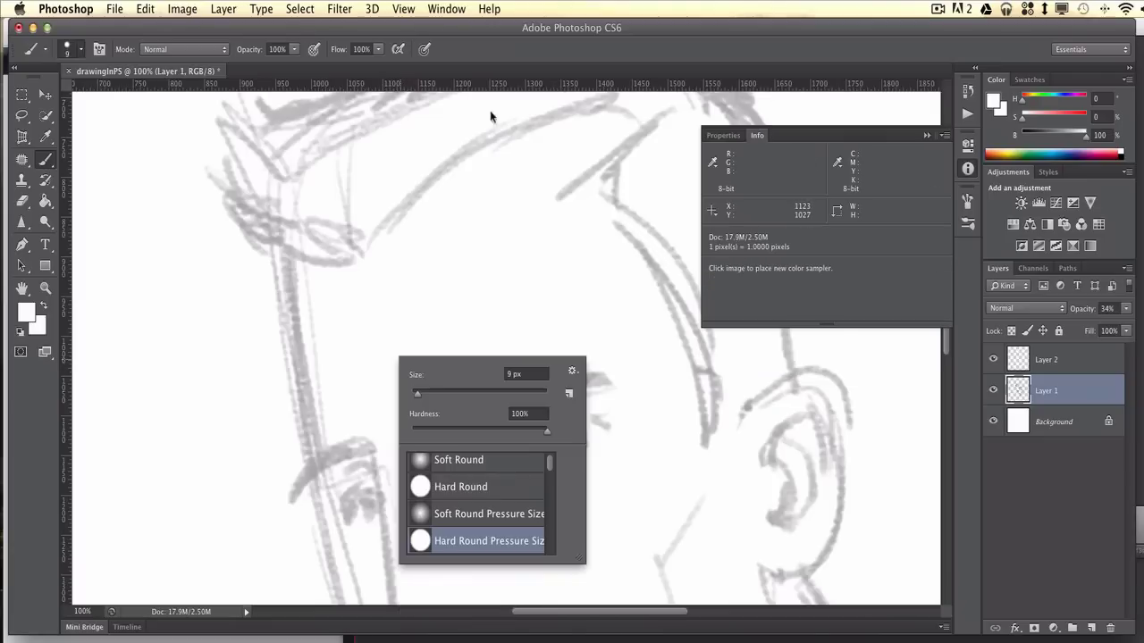
{"action": "key", "text": "Return"}
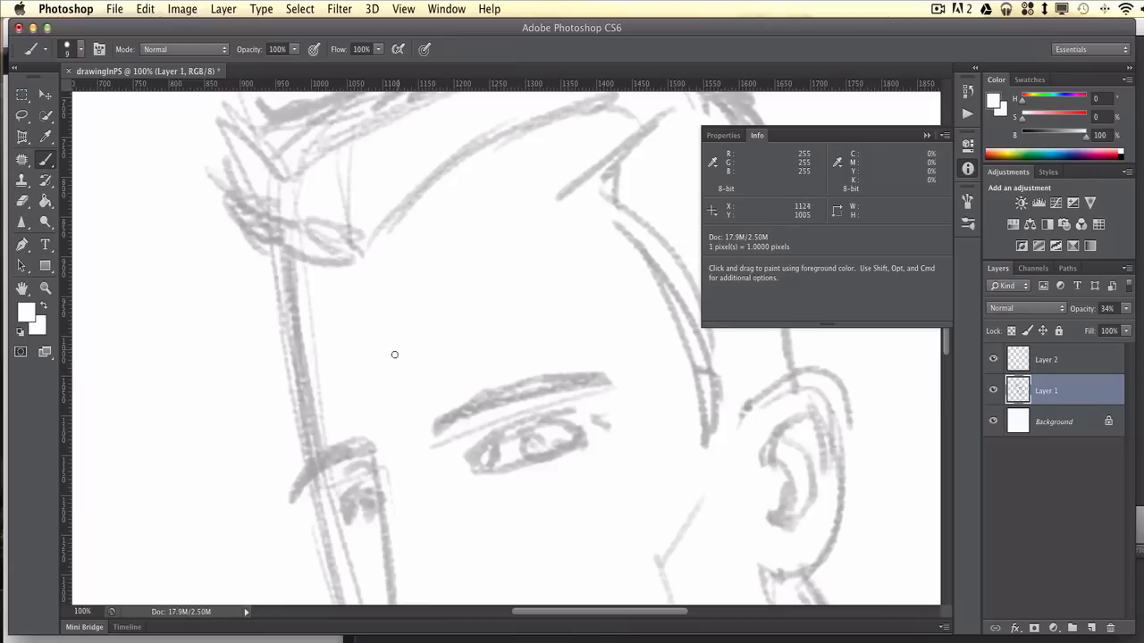
{"action": "key", "text": "alt"}
{"action": "key", "text": "shift"}
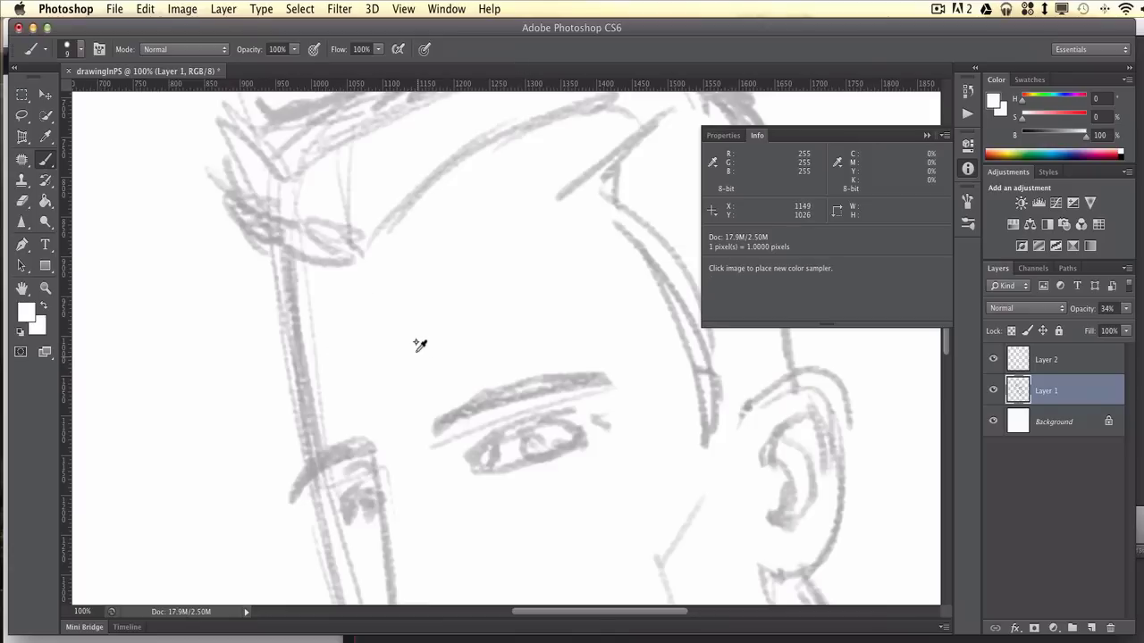
{"action": "right_click", "coordinate": [416, 343], "text": "shift"}
{"action": "left_click", "coordinate": [424, 354]}
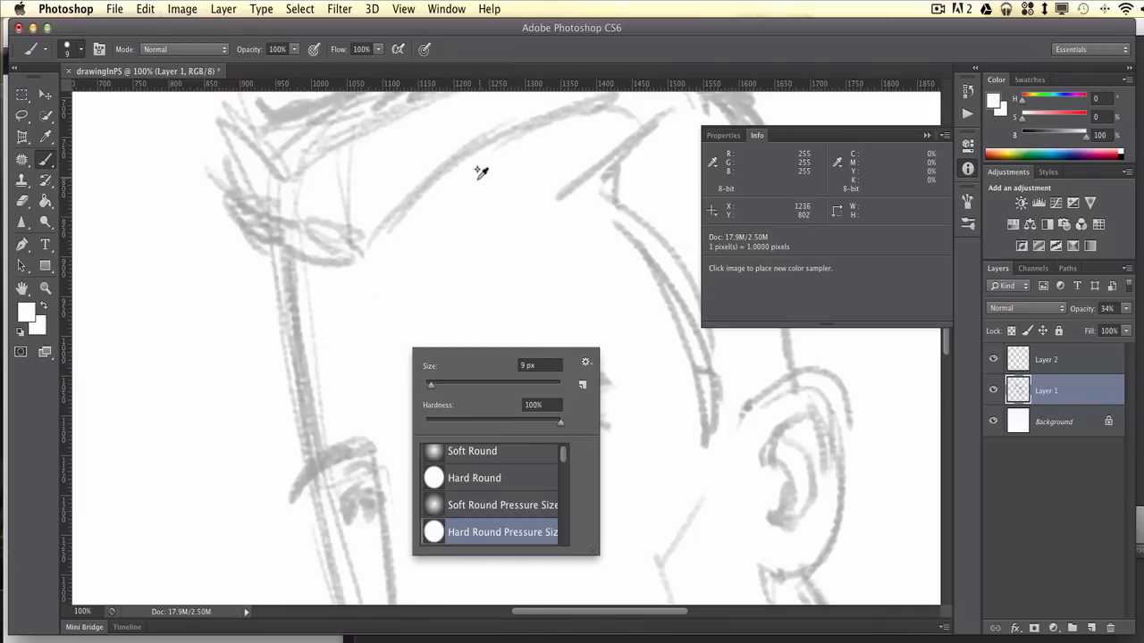
{"action": "left_click", "coordinate": [519, 51]}
{"action": "key", "text": "alt"}
{"action": "key", "text": "shift"}
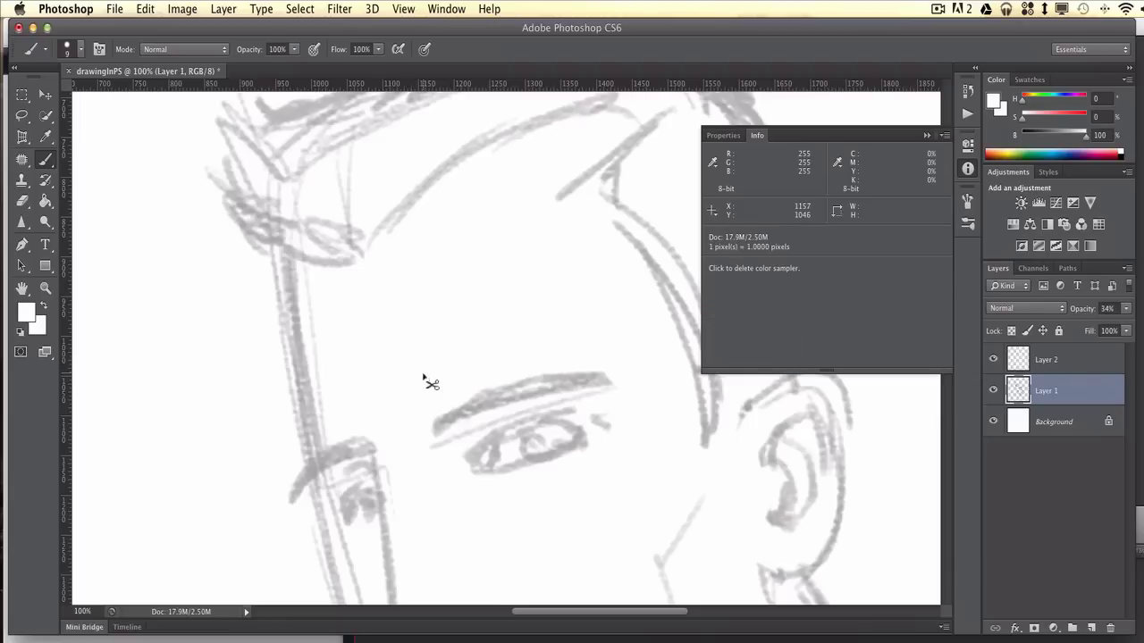
{"action": "key", "text": "ctrl"}
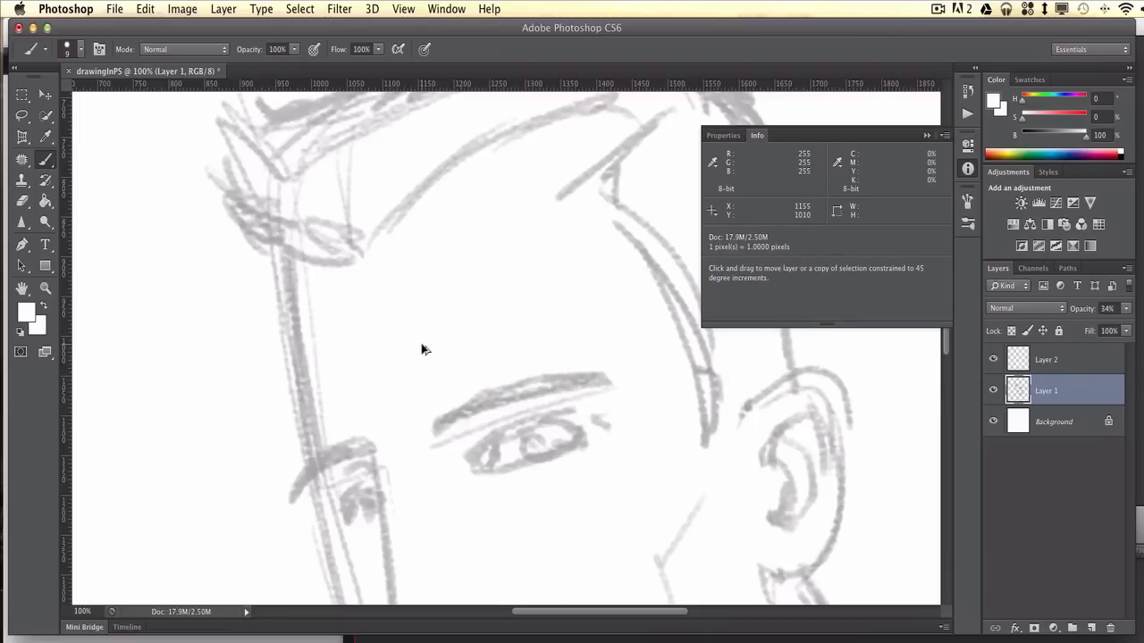
{"action": "left_click_drag", "start_coordinate": [420, 341], "coordinate": [454, 349]}
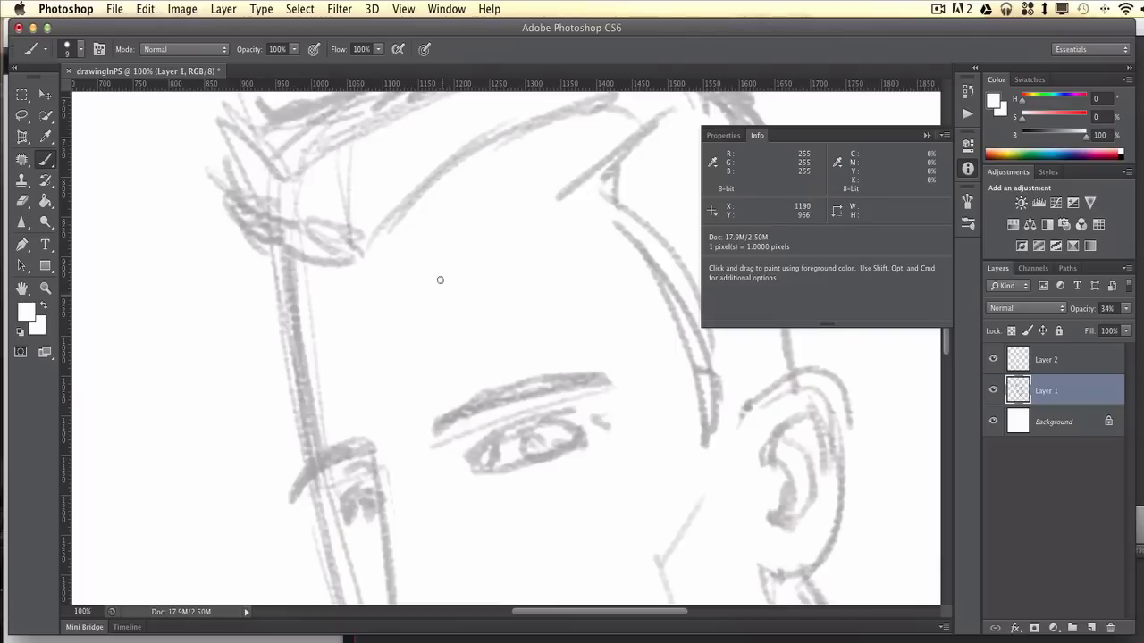
Step: Set the Hard Round Pressure Size brush to 18 px
{"action": "right_click", "coordinate": [453, 313]}
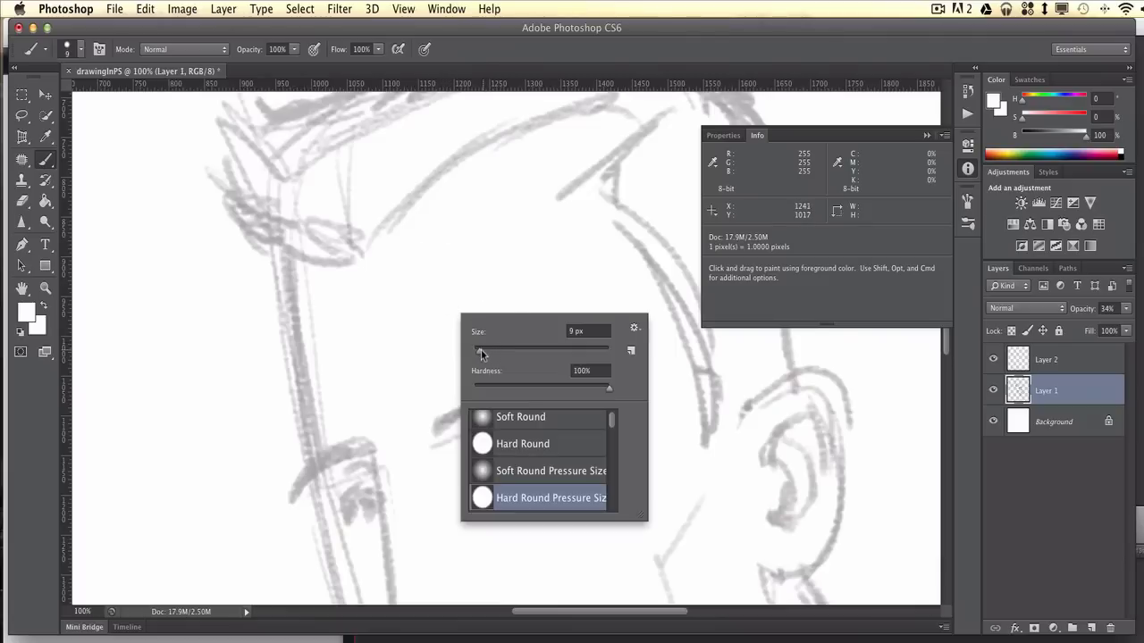
{"action": "left_click_drag", "start_coordinate": [481, 349], "coordinate": [490, 350]}
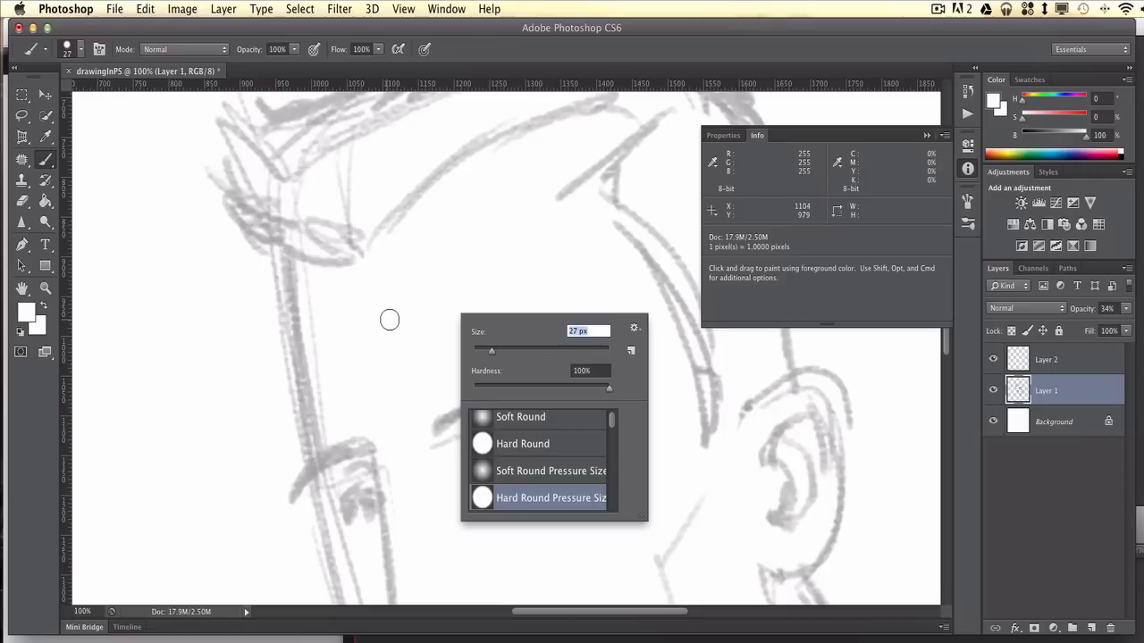
{"action": "left_click_drag", "start_coordinate": [489, 352], "coordinate": [484, 352]}
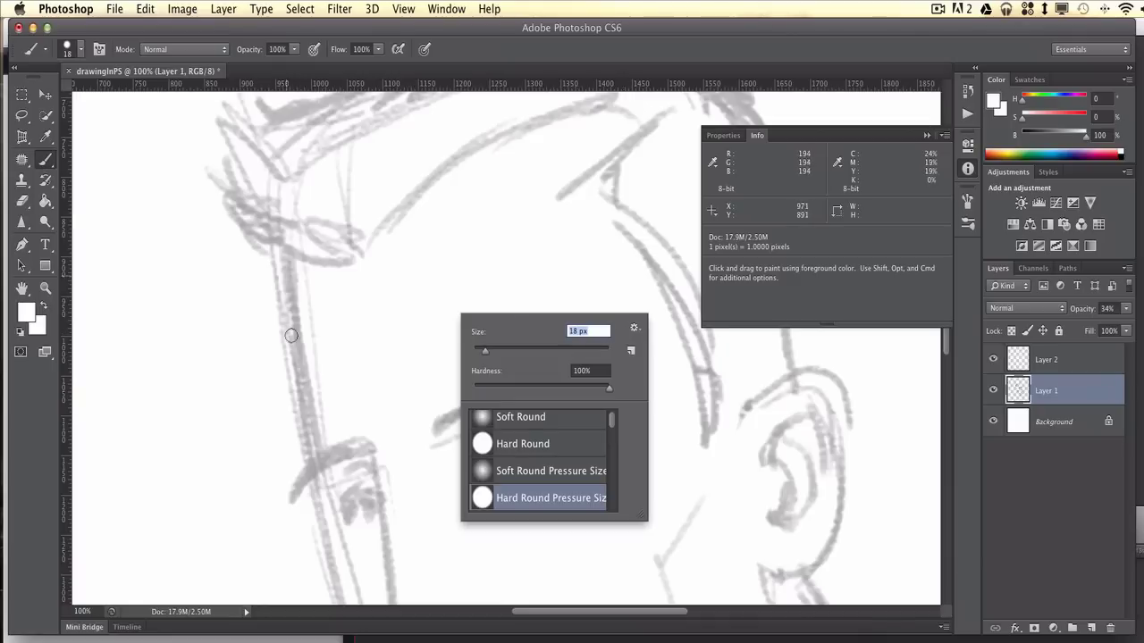
{"action": "left_click", "coordinate": [553, 57]}
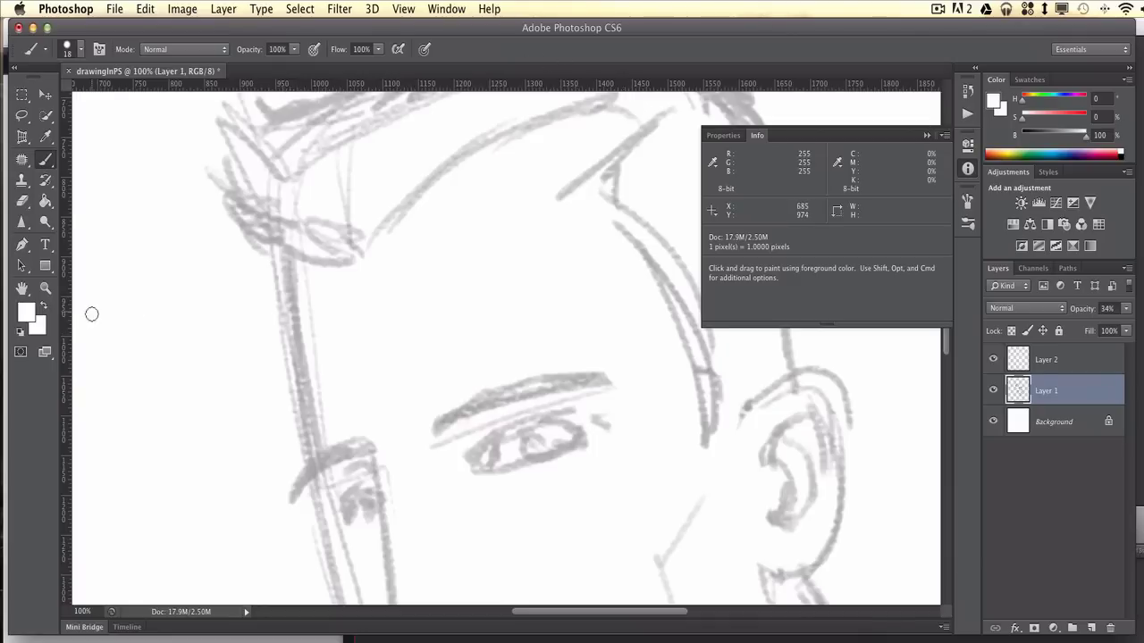
Step: Ink the forehead's outer edge and the far eyebrow on Layer 2, using the default black foreground colour
{"action": "left_click", "coordinate": [21, 333]}
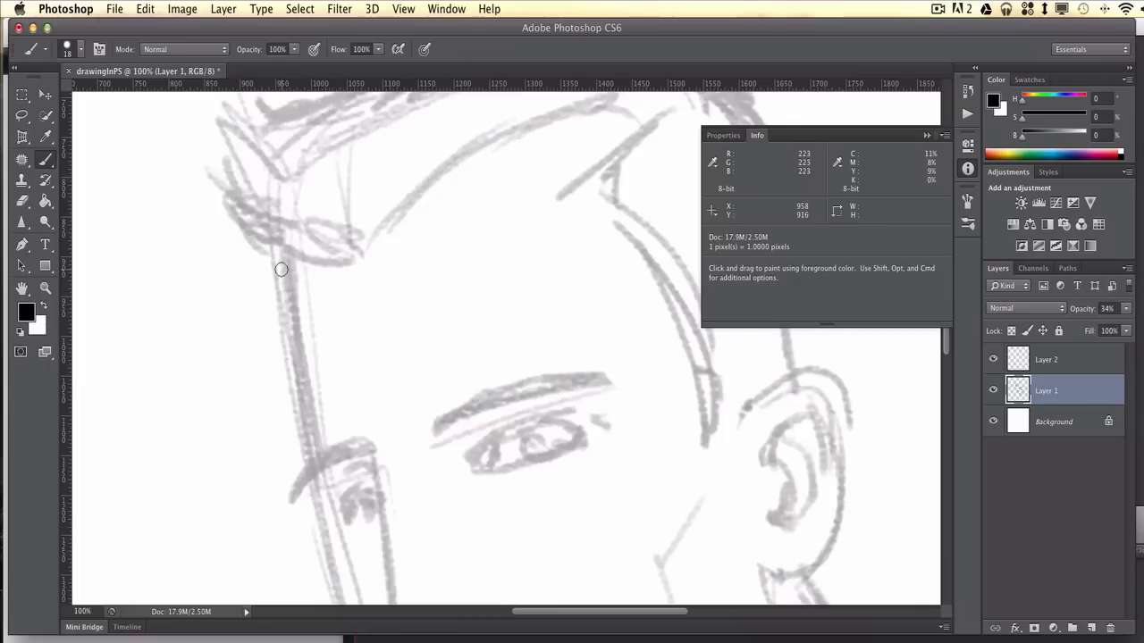
{"action": "left_click", "coordinate": [1086, 361]}
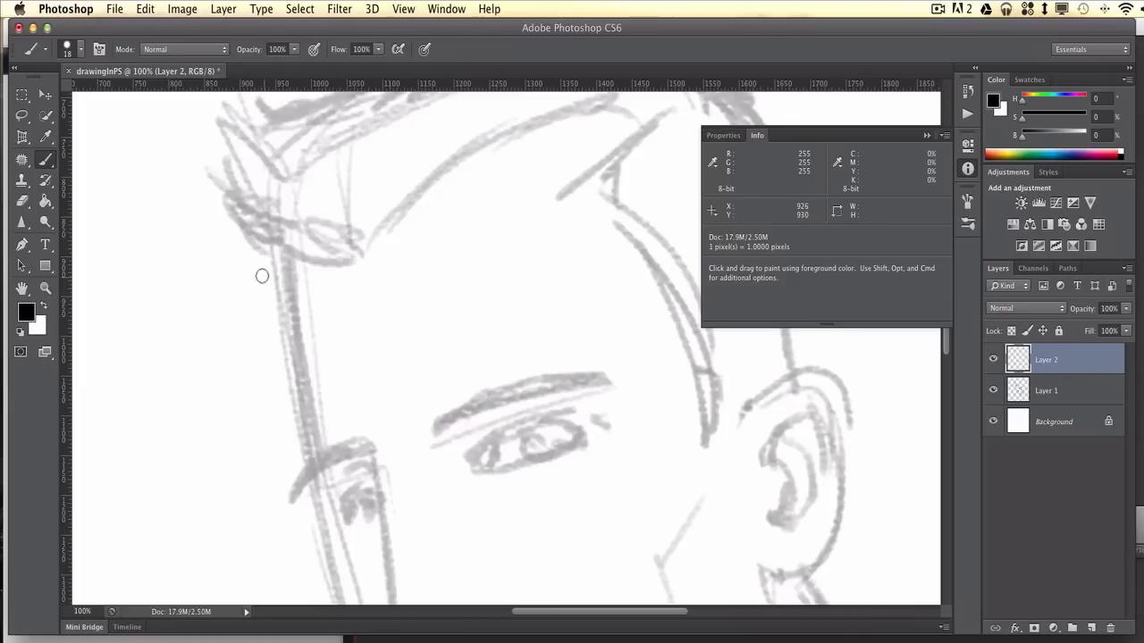
{"action": "mouse_move", "coordinate": [291, 245]}
{"action": "left_mouse_down"}
{"action": "mouse_move", "coordinate": [286, 309]}
{"action": "mouse_move", "coordinate": [319, 454]}
{"action": "left_mouse_up"}
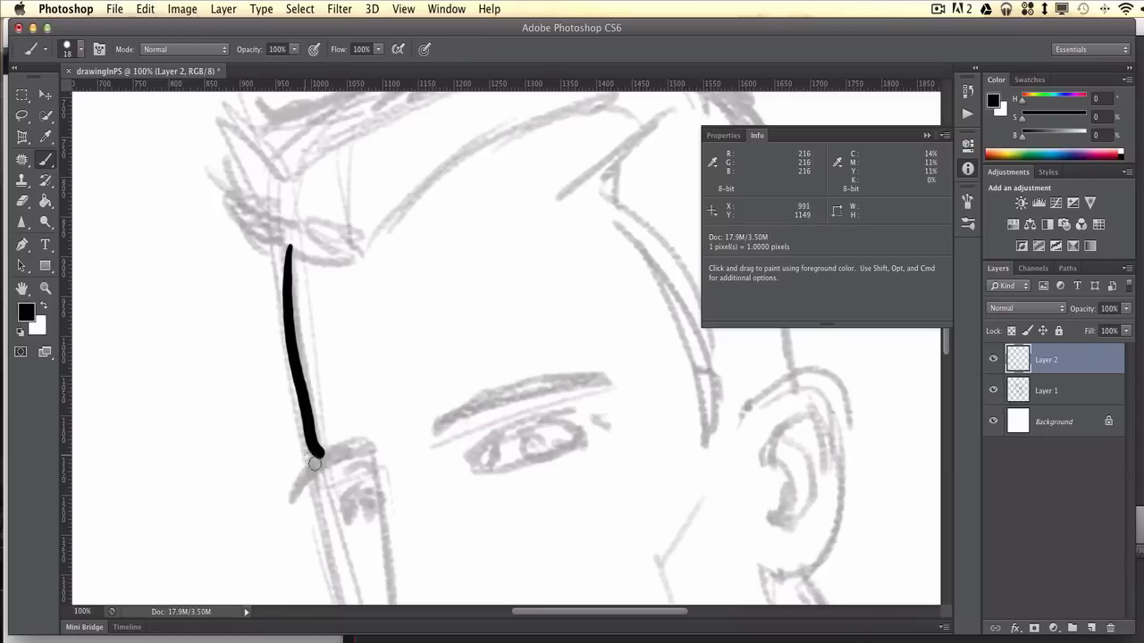
{"action": "mouse_move", "coordinate": [315, 463]}
{"action": "left_mouse_down"}
{"action": "mouse_move", "coordinate": [361, 448]}
{"action": "mouse_move", "coordinate": [334, 444]}
{"action": "mouse_move", "coordinate": [372, 451]}
{"action": "left_mouse_up"}
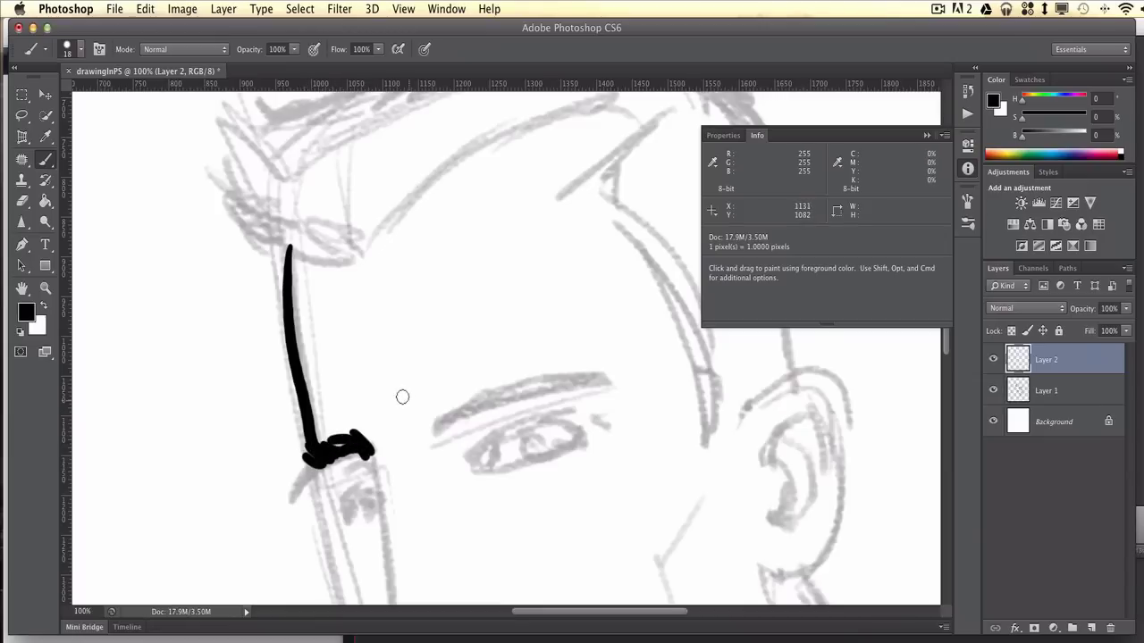
Step: Try inking a line from the hairline down across the forehead toward the near eyebrow, undoing each attempt
{"action": "mouse_move", "coordinate": [390, 230]}
{"action": "left_mouse_down"}
{"action": "mouse_move", "coordinate": [429, 403]}
{"action": "mouse_move", "coordinate": [421, 421]}
{"action": "left_mouse_up"}
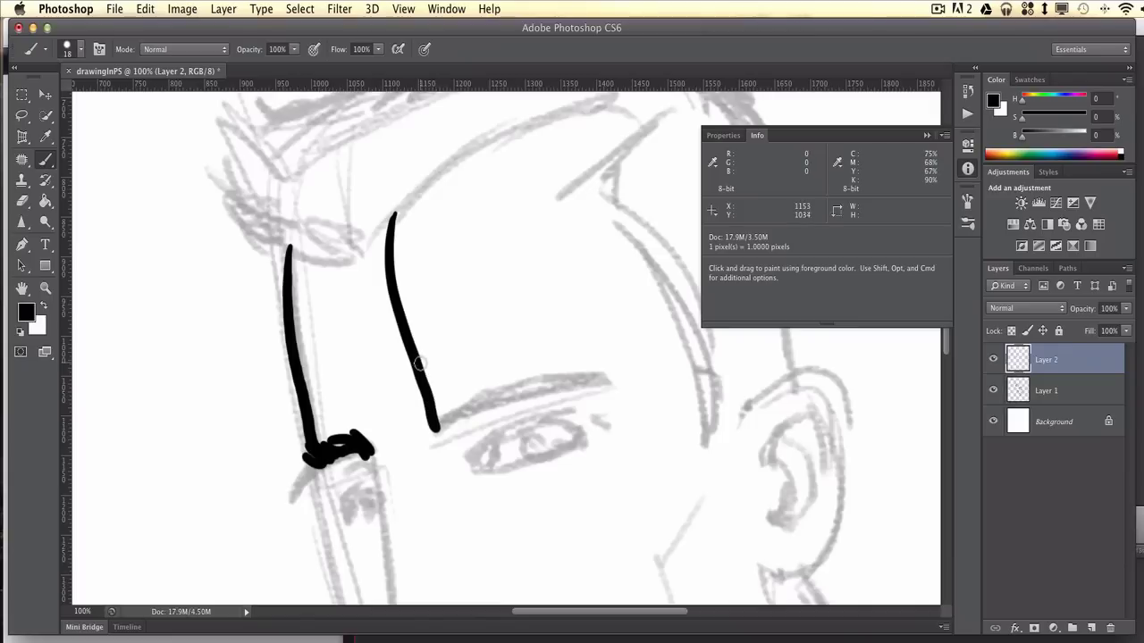
{"action": "key", "text": "super+z"}
{"action": "left_click_drag", "start_coordinate": [375, 217], "coordinate": [434, 417]}
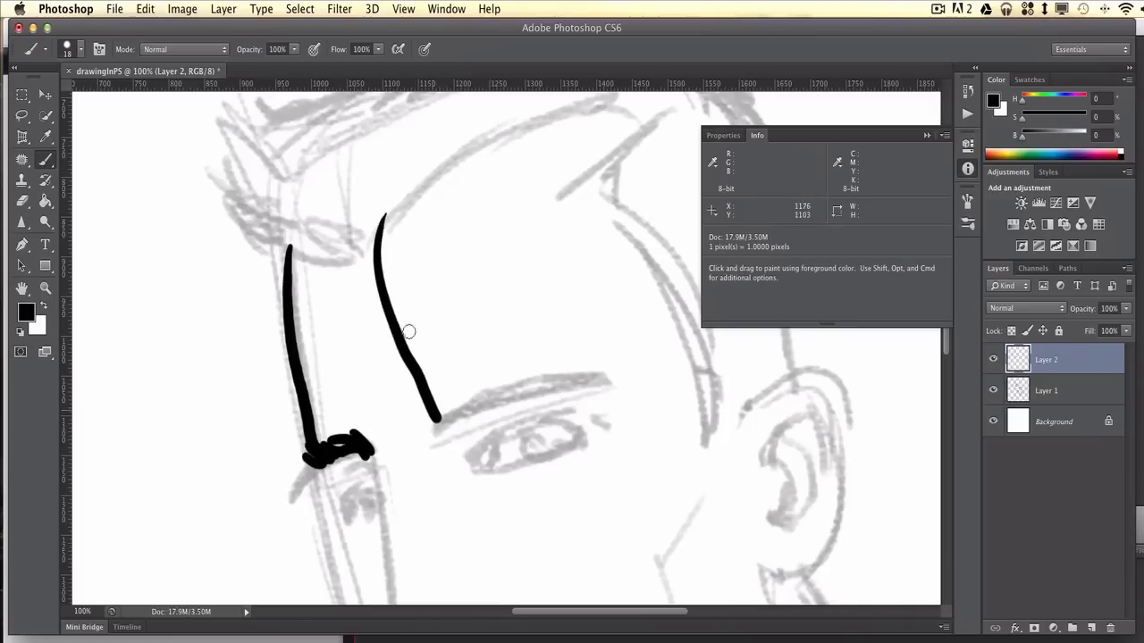
{"action": "key", "text": "super+z"}
{"action": "left_click_drag", "start_coordinate": [366, 220], "coordinate": [404, 384]}
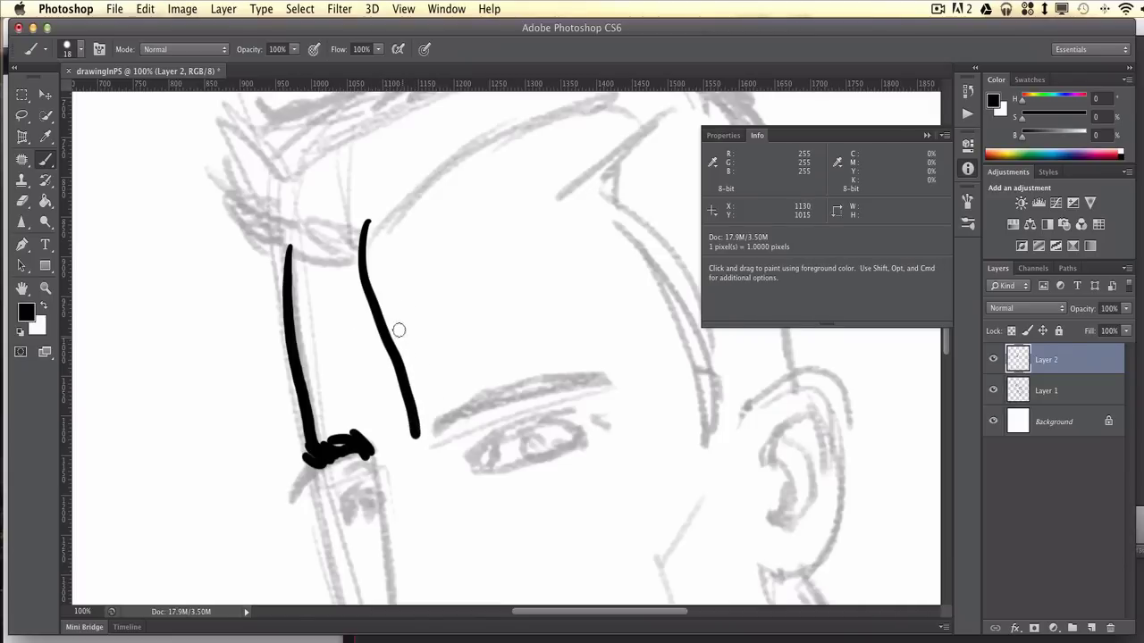
{"action": "key", "text": "super+z"}
{"action": "mouse_move", "coordinate": [380, 233]}
{"action": "left_mouse_down"}
{"action": "mouse_move", "coordinate": [379, 283]}
{"action": "mouse_move", "coordinate": [431, 429]}
{"action": "left_mouse_up"}
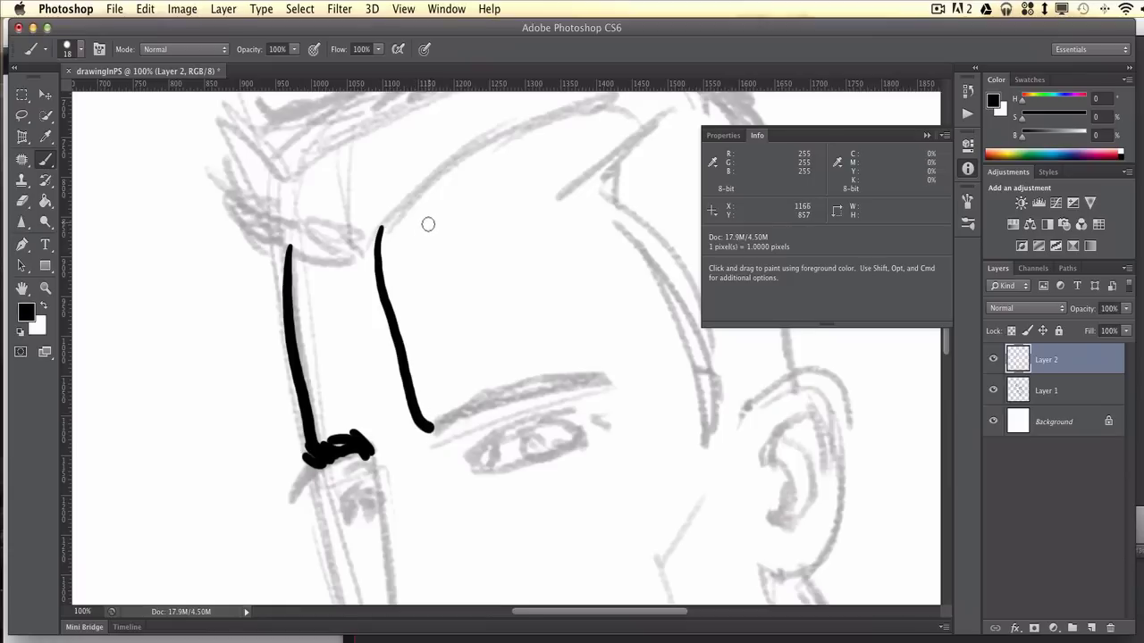
{"action": "key", "text": "super+z"}
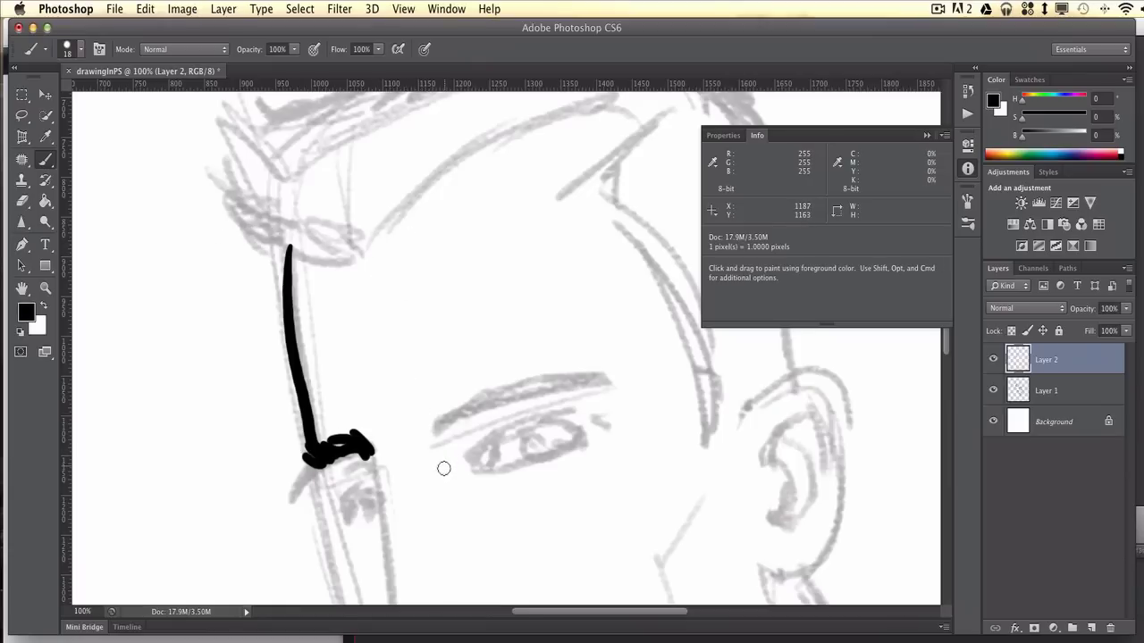
Step: Thicken the far eyebrow and ink the nose from its bridge down around the tip and nostril
{"action": "scroll", "coordinate": [445, 468], "scroll_direction": "down", "scroll_amount": 5}
{"action": "scroll", "coordinate": [444, 468], "scroll_direction": "right", "scroll_amount": 1}
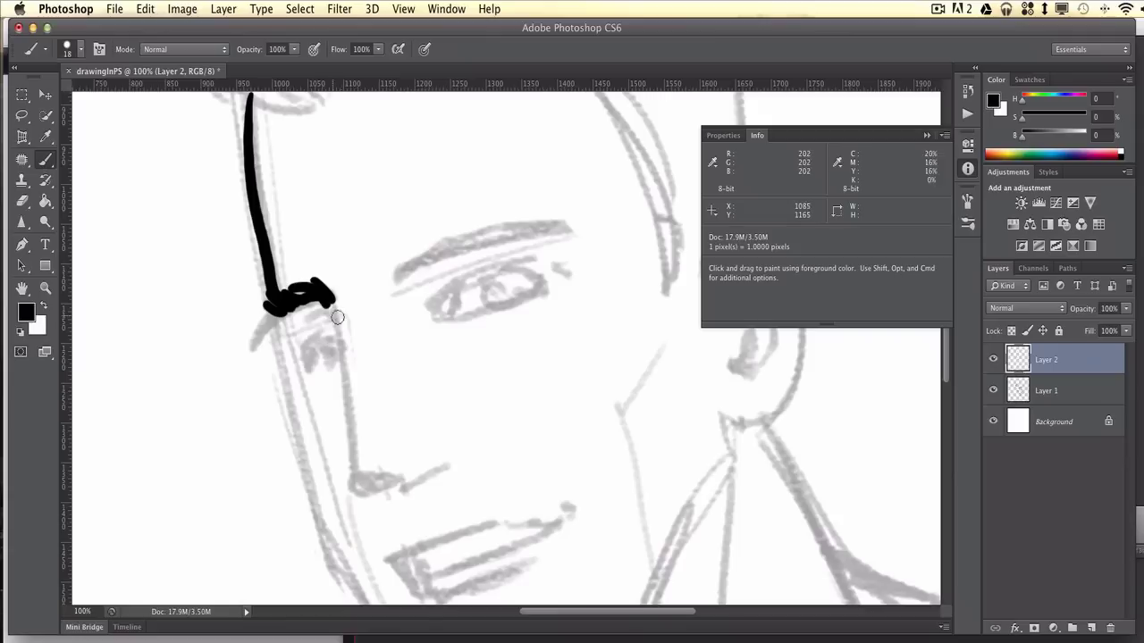
{"action": "mouse_move", "coordinate": [273, 311]}
{"action": "left_mouse_down"}
{"action": "mouse_move", "coordinate": [261, 326]}
{"action": "mouse_move", "coordinate": [330, 301]}
{"action": "left_mouse_up"}
{"action": "mouse_move", "coordinate": [342, 346]}
{"action": "left_mouse_down"}
{"action": "mouse_move", "coordinate": [353, 474]}
{"action": "mouse_move", "coordinate": [393, 491]}
{"action": "mouse_move", "coordinate": [420, 462]}
{"action": "mouse_move", "coordinate": [433, 465]}
{"action": "mouse_move", "coordinate": [436, 427]}
{"action": "left_mouse_up"}
{"action": "left_click", "coordinate": [440, 471]}
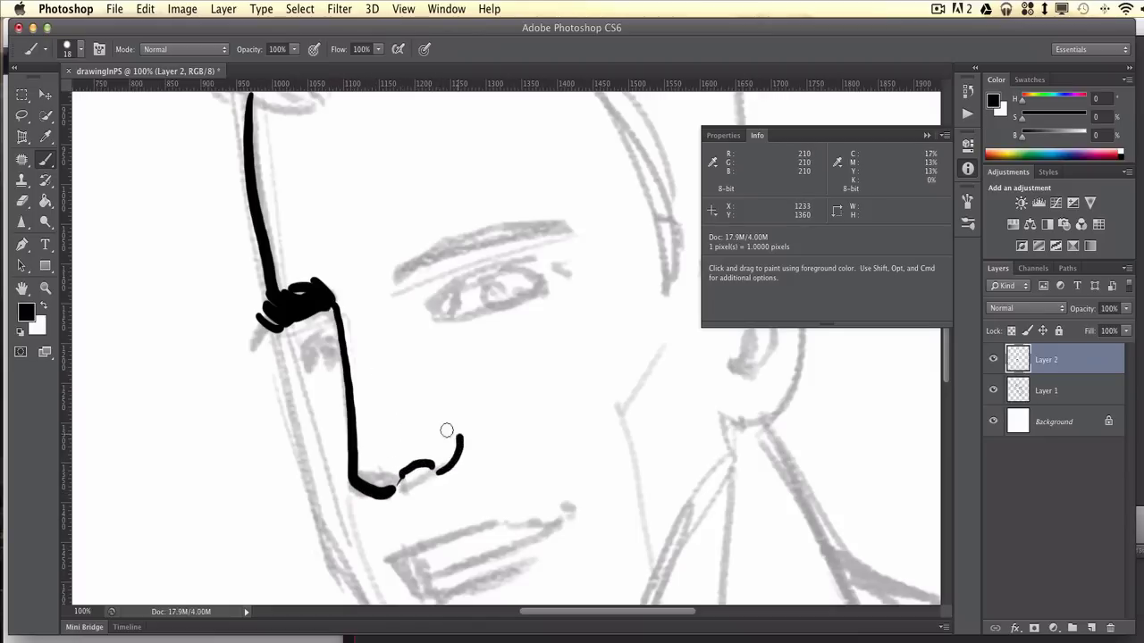
{"action": "left_click_drag", "start_coordinate": [452, 489], "coordinate": [411, 419]}
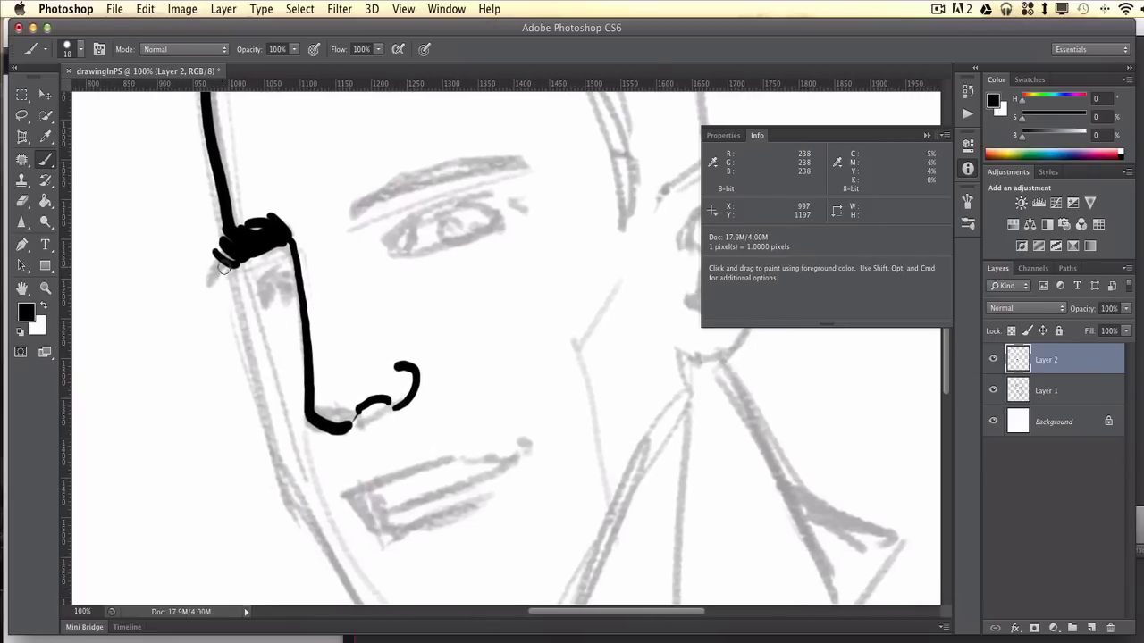
Step: Ink the face outline from the far eyebrow down the cheek, around the chin and up the jaw to the ear
{"action": "mouse_move", "coordinate": [225, 272]}
{"action": "left_mouse_down"}
{"action": "mouse_move", "coordinate": [254, 309]}
{"action": "mouse_move", "coordinate": [301, 516]}
{"action": "mouse_move", "coordinate": [315, 532]}
{"action": "left_mouse_up"}
{"action": "left_click_drag", "start_coordinate": [390, 438], "coordinate": [334, 344]}
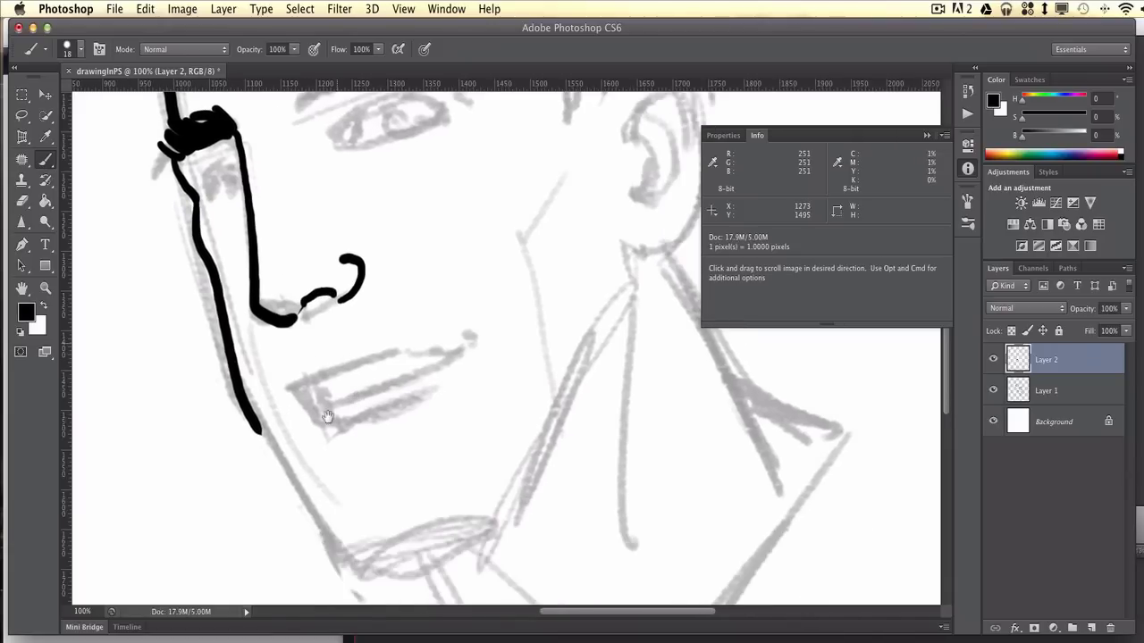
{"action": "mouse_move", "coordinate": [258, 429]}
{"action": "left_mouse_down"}
{"action": "mouse_move", "coordinate": [333, 556]}
{"action": "mouse_move", "coordinate": [361, 572]}
{"action": "mouse_move", "coordinate": [357, 561]}
{"action": "mouse_move", "coordinate": [391, 568]}
{"action": "mouse_move", "coordinate": [471, 536]}
{"action": "mouse_move", "coordinate": [505, 504]}
{"action": "left_mouse_up"}
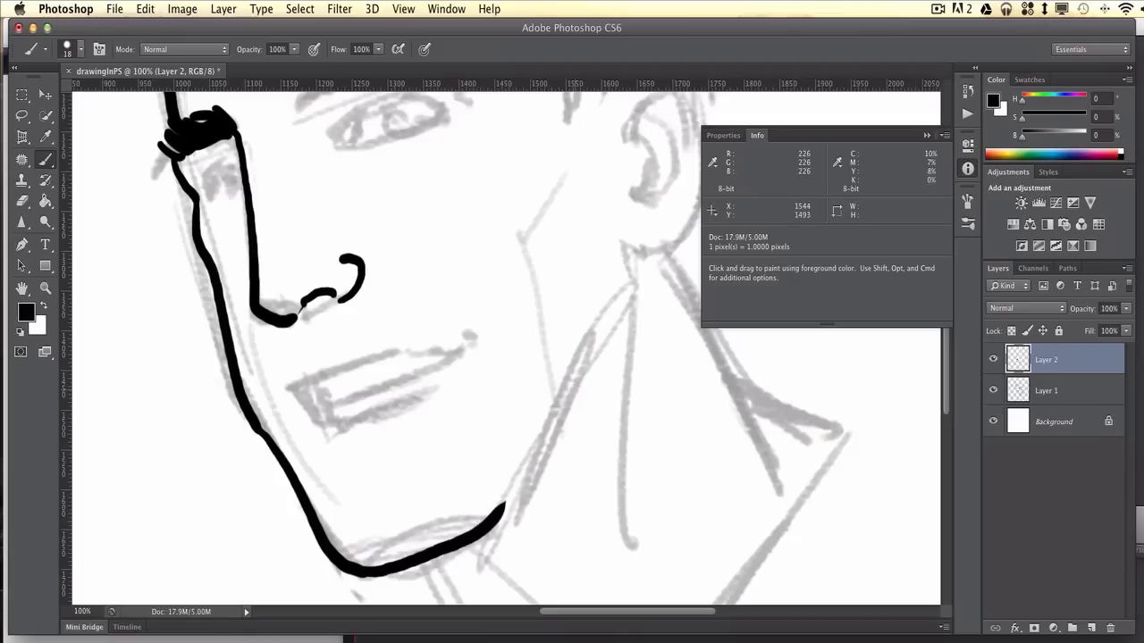
{"action": "mouse_move", "coordinate": [620, 243]}
{"action": "left_mouse_down"}
{"action": "mouse_move", "coordinate": [614, 312]}
{"action": "mouse_move", "coordinate": [501, 509]}
{"action": "left_mouse_up"}
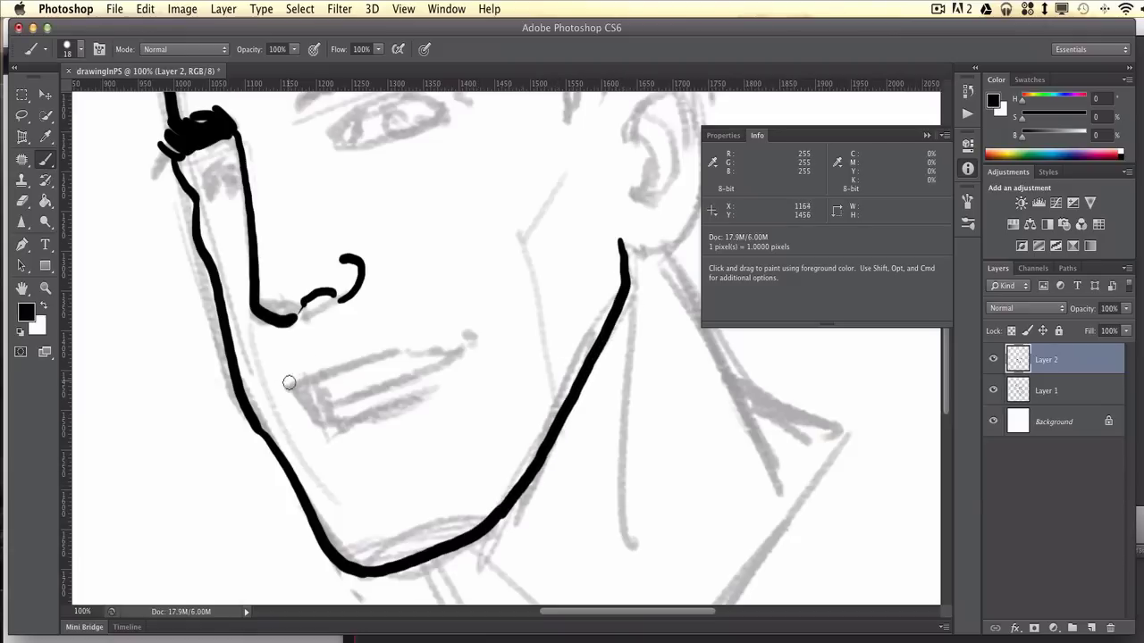
Step: Ink the mouth with a filled black opening, and add short accent lines around the lips, chin and under the nose
{"action": "mouse_move", "coordinate": [289, 382]}
{"action": "left_mouse_down"}
{"action": "mouse_move", "coordinate": [390, 346]}
{"action": "mouse_move", "coordinate": [471, 347]}
{"action": "left_mouse_up"}
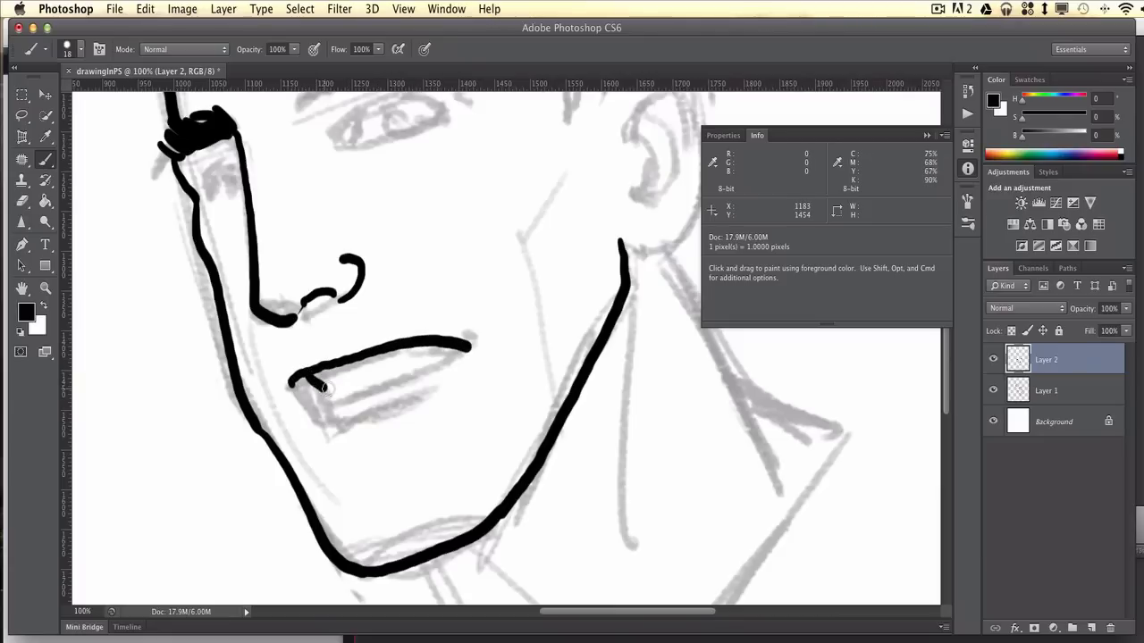
{"action": "mouse_move", "coordinate": [324, 386]}
{"action": "left_mouse_down"}
{"action": "mouse_move", "coordinate": [368, 380]}
{"action": "mouse_move", "coordinate": [427, 345]}
{"action": "left_mouse_up"}
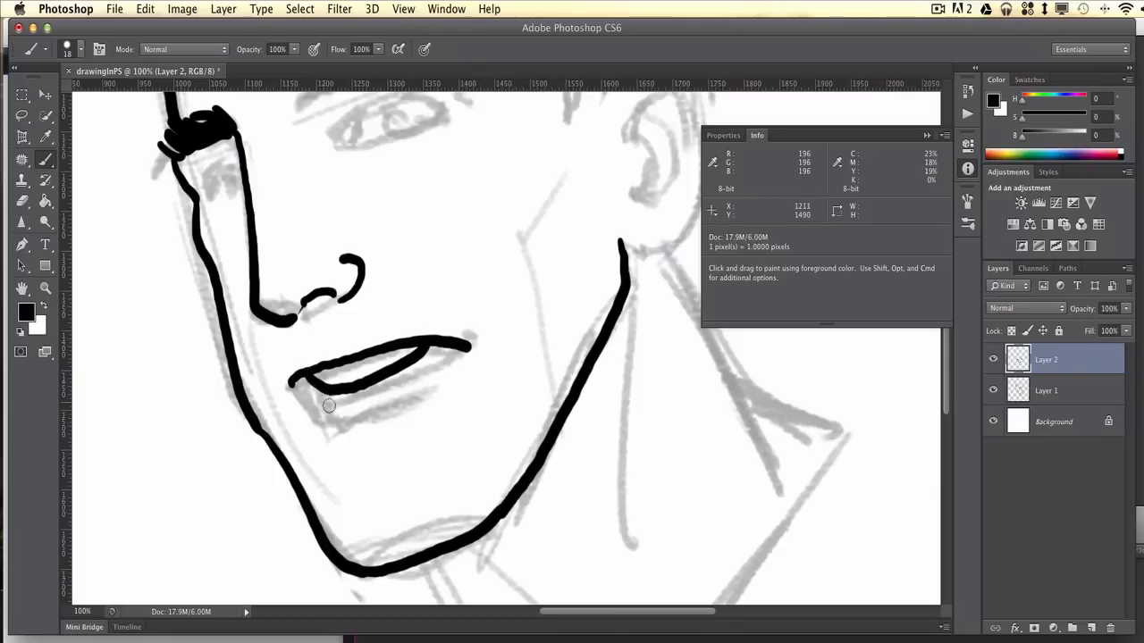
{"action": "mouse_move", "coordinate": [336, 394]}
{"action": "left_mouse_down"}
{"action": "mouse_move", "coordinate": [343, 402]}
{"action": "mouse_move", "coordinate": [438, 363]}
{"action": "mouse_move", "coordinate": [349, 399]}
{"action": "mouse_move", "coordinate": [331, 426]}
{"action": "mouse_move", "coordinate": [337, 440]}
{"action": "mouse_move", "coordinate": [410, 422]}
{"action": "mouse_move", "coordinate": [364, 455]}
{"action": "left_mouse_up"}
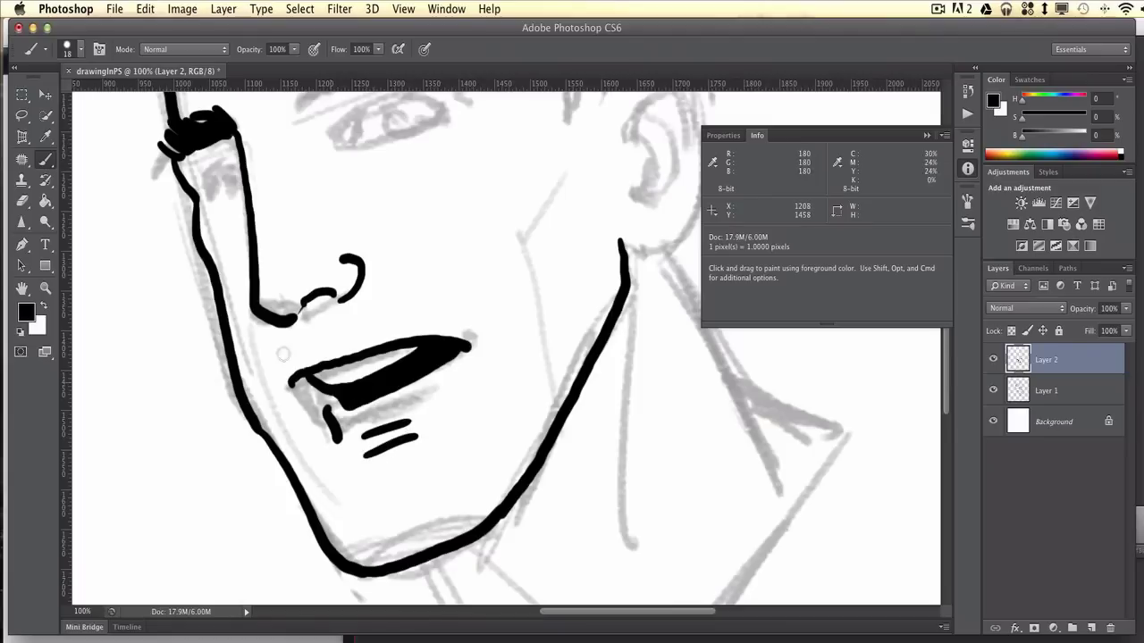
{"action": "mouse_move", "coordinate": [325, 309]}
{"action": "left_mouse_down"}
{"action": "mouse_move", "coordinate": [338, 332]}
{"action": "mouse_move", "coordinate": [271, 375]}
{"action": "left_mouse_up"}
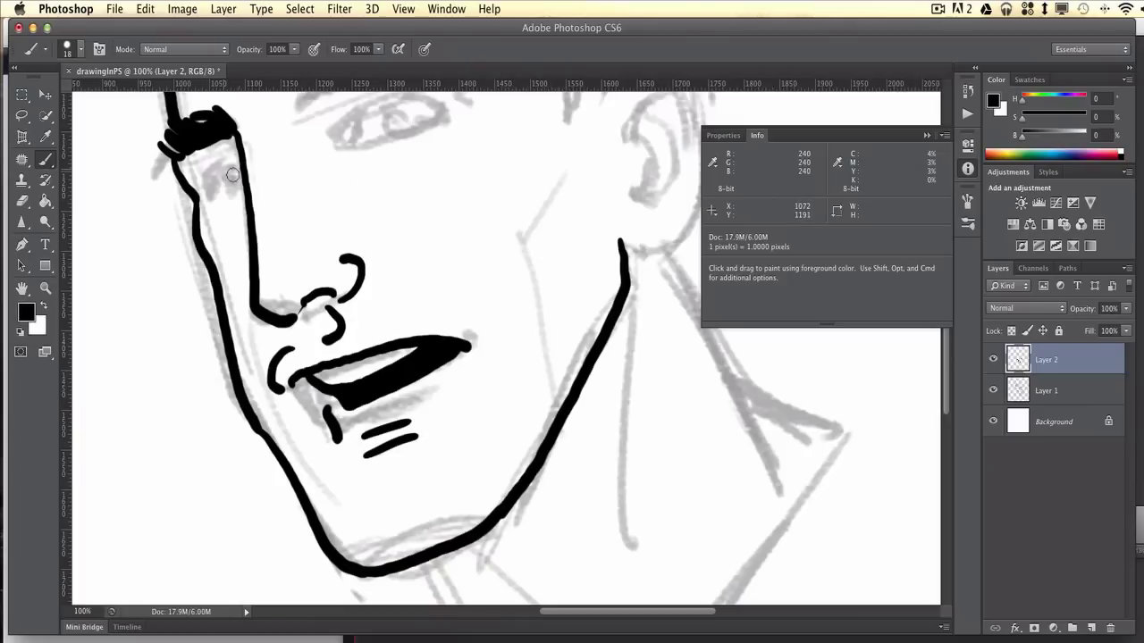
Step: Ink the far eye with its dark pupil and lids, and outline the near eye's upper and lower lids
{"action": "mouse_move", "coordinate": [237, 167]}
{"action": "left_mouse_down"}
{"action": "mouse_move", "coordinate": [217, 170]}
{"action": "mouse_move", "coordinate": [209, 204]}
{"action": "mouse_move", "coordinate": [243, 182]}
{"action": "mouse_move", "coordinate": [240, 152]}
{"action": "mouse_move", "coordinate": [212, 204]}
{"action": "mouse_move", "coordinate": [225, 166]}
{"action": "left_mouse_up"}
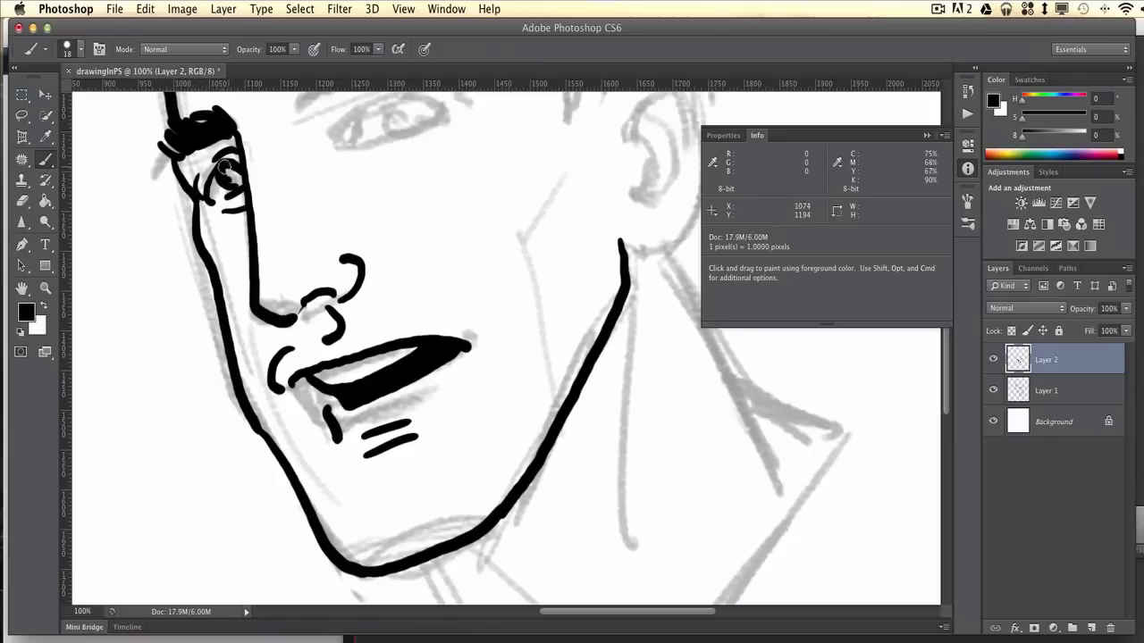
{"action": "scroll", "coordinate": [421, 161], "scroll_direction": "up", "scroll_amount": 5}
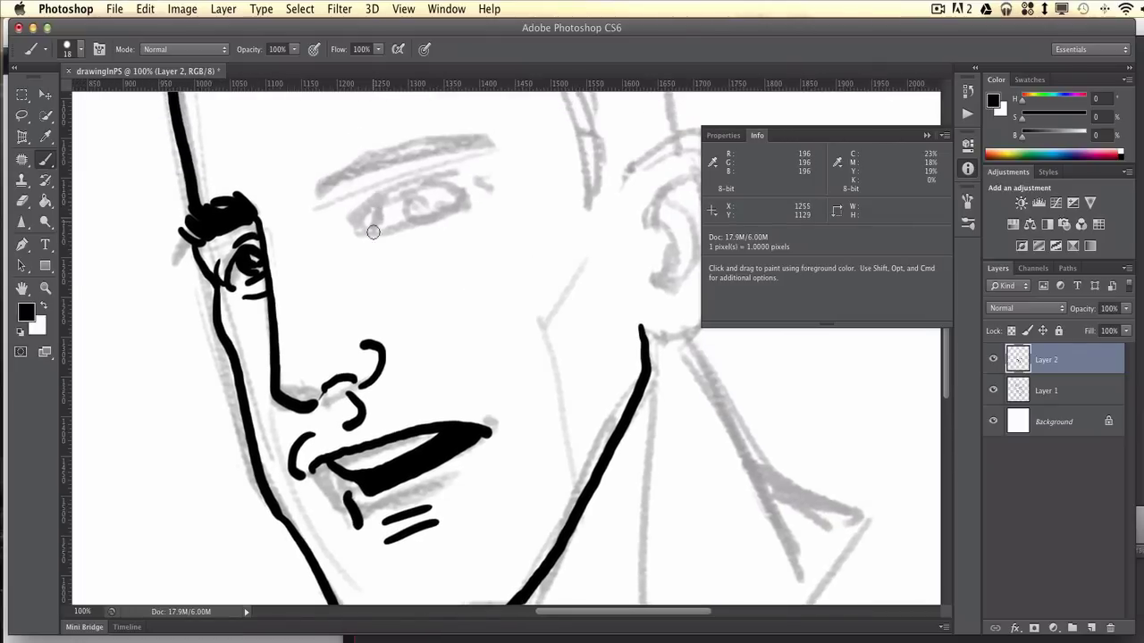
{"action": "mouse_move", "coordinate": [373, 232]}
{"action": "left_mouse_down"}
{"action": "mouse_move", "coordinate": [383, 194]}
{"action": "mouse_move", "coordinate": [470, 191]}
{"action": "left_mouse_up"}
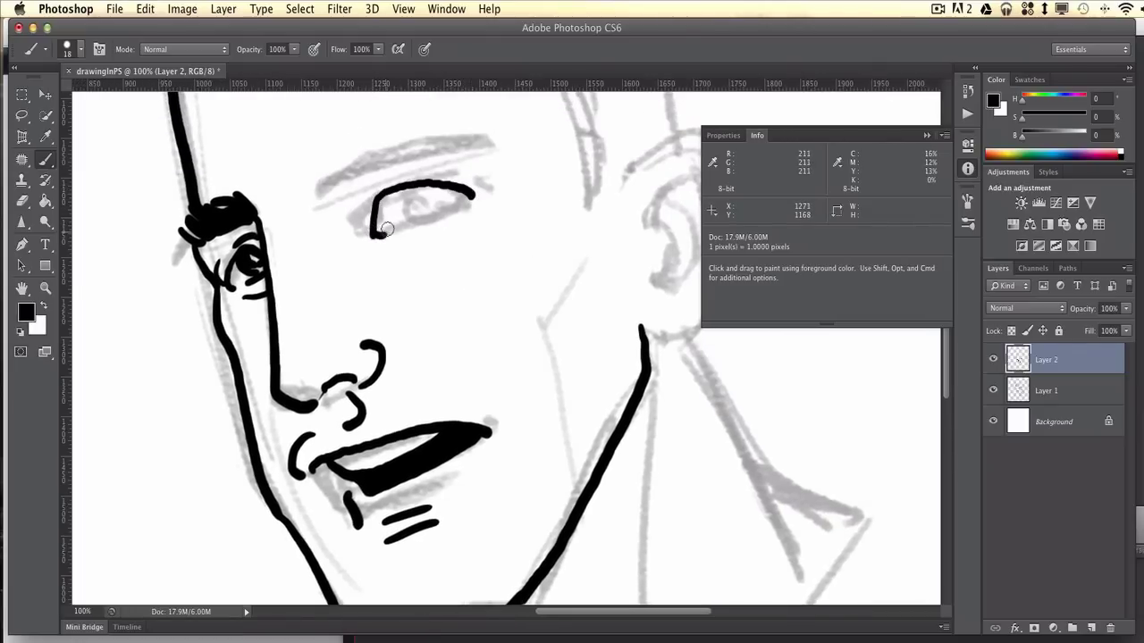
{"action": "left_click_drag", "start_coordinate": [389, 227], "coordinate": [460, 199]}
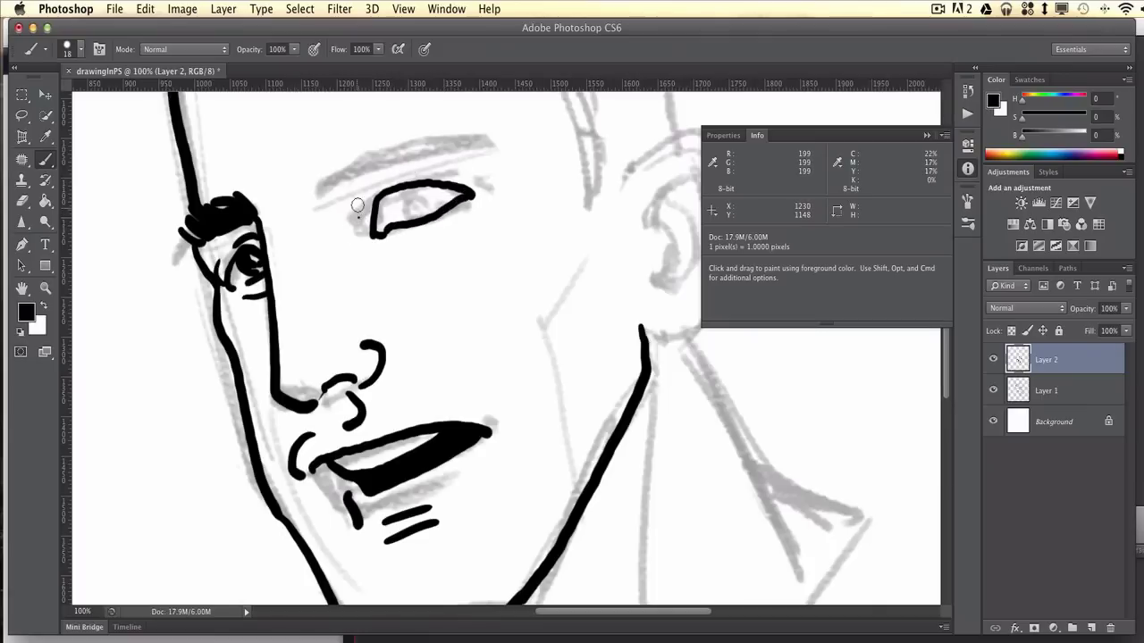
Step: Finish the near eye with lid creases and a dark pupil, and ink its thick eyebrow with a curved line below the inner end
{"action": "left_click_drag", "start_coordinate": [357, 205], "coordinate": [393, 185]}
{"action": "key", "text": "super+z"}
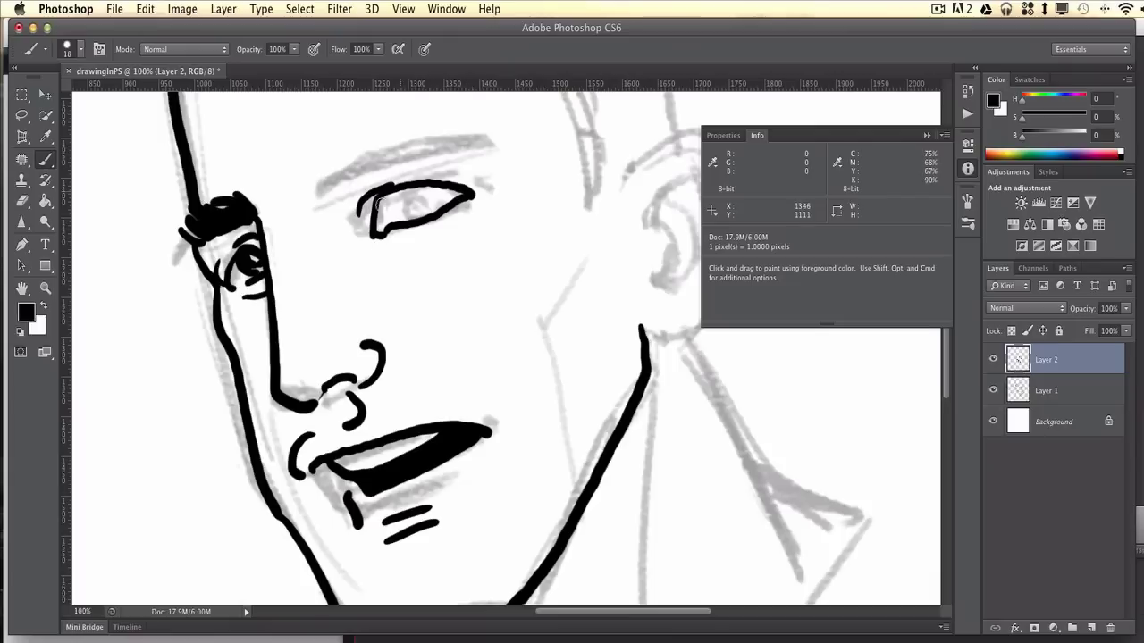
{"action": "left_click_drag", "start_coordinate": [371, 240], "coordinate": [407, 248]}
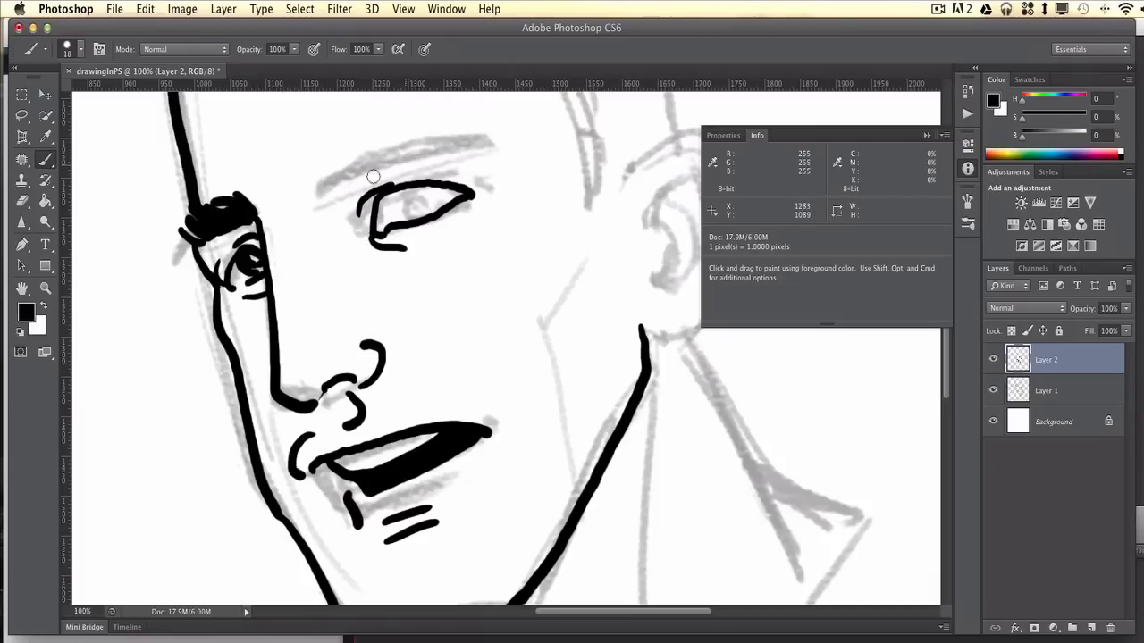
{"action": "left_click_drag", "start_coordinate": [406, 190], "coordinate": [445, 193]}
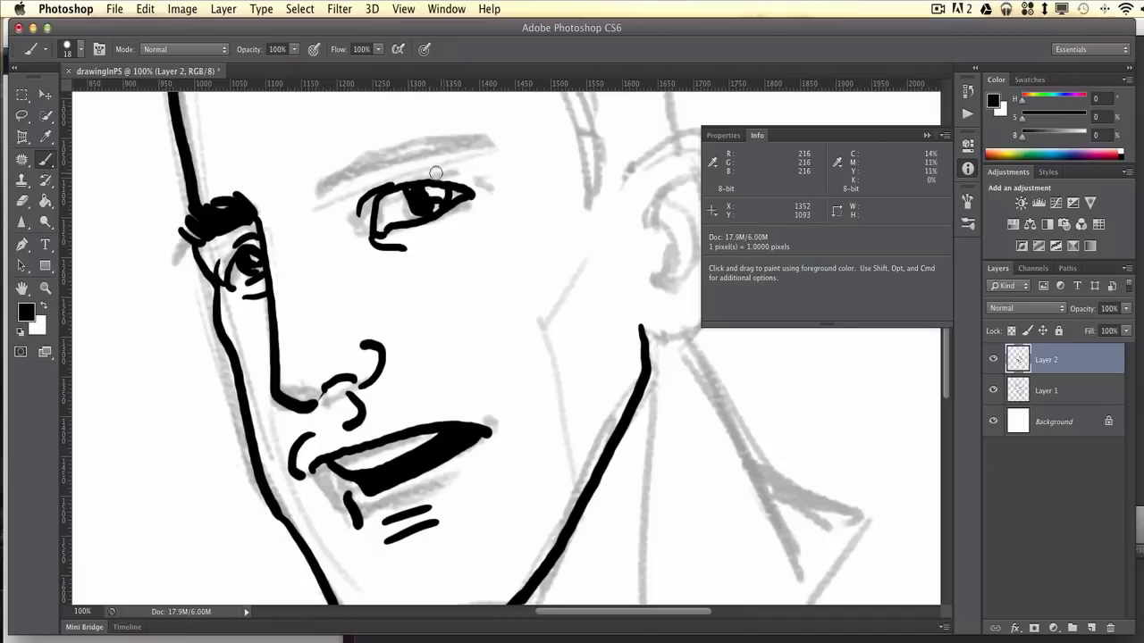
{"action": "left_click_drag", "start_coordinate": [428, 175], "coordinate": [471, 168]}
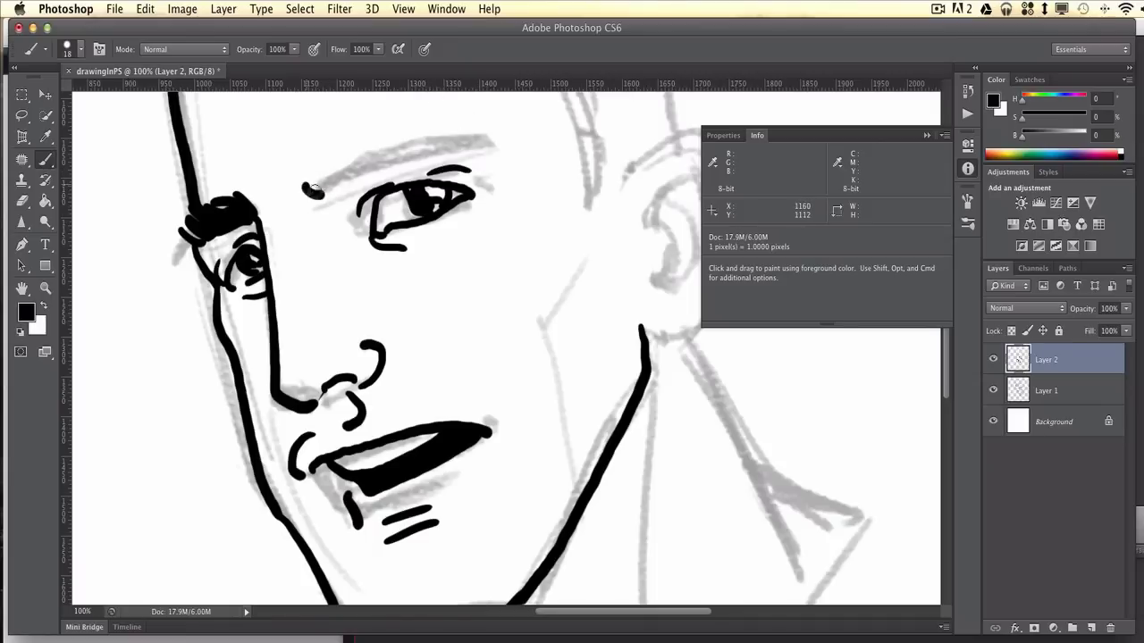
{"action": "mouse_move", "coordinate": [313, 188]}
{"action": "left_mouse_down"}
{"action": "mouse_move", "coordinate": [361, 164]}
{"action": "mouse_move", "coordinate": [358, 143]}
{"action": "mouse_move", "coordinate": [460, 135]}
{"action": "mouse_move", "coordinate": [351, 158]}
{"action": "mouse_move", "coordinate": [418, 134]}
{"action": "mouse_move", "coordinate": [389, 133]}
{"action": "mouse_move", "coordinate": [439, 131]}
{"action": "left_mouse_up"}
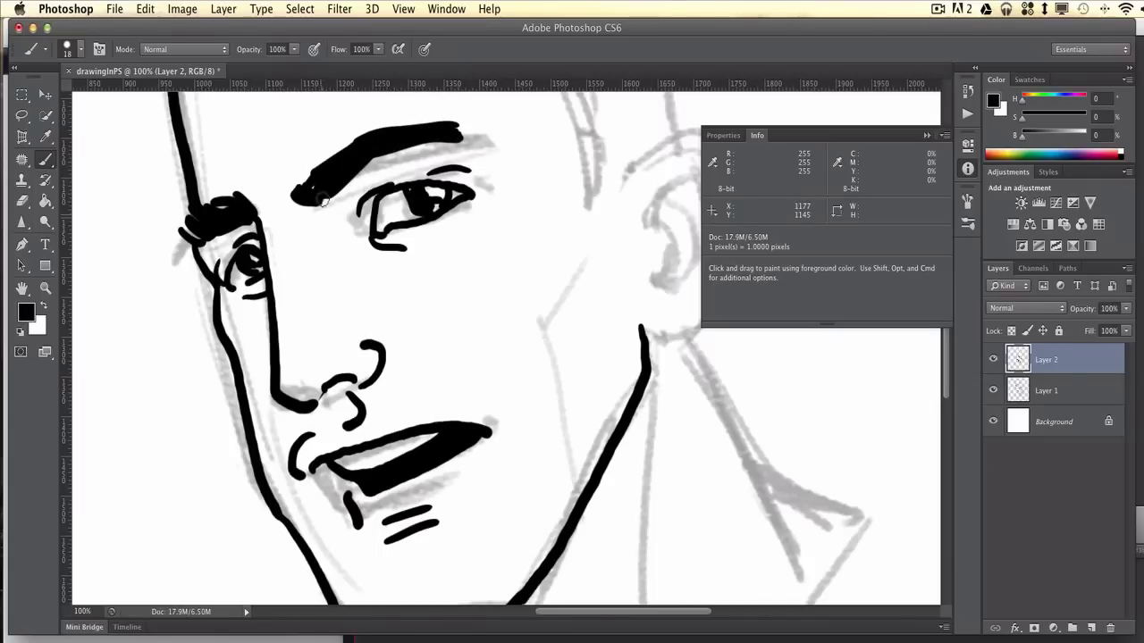
{"action": "left_click_drag", "start_coordinate": [320, 198], "coordinate": [339, 241]}
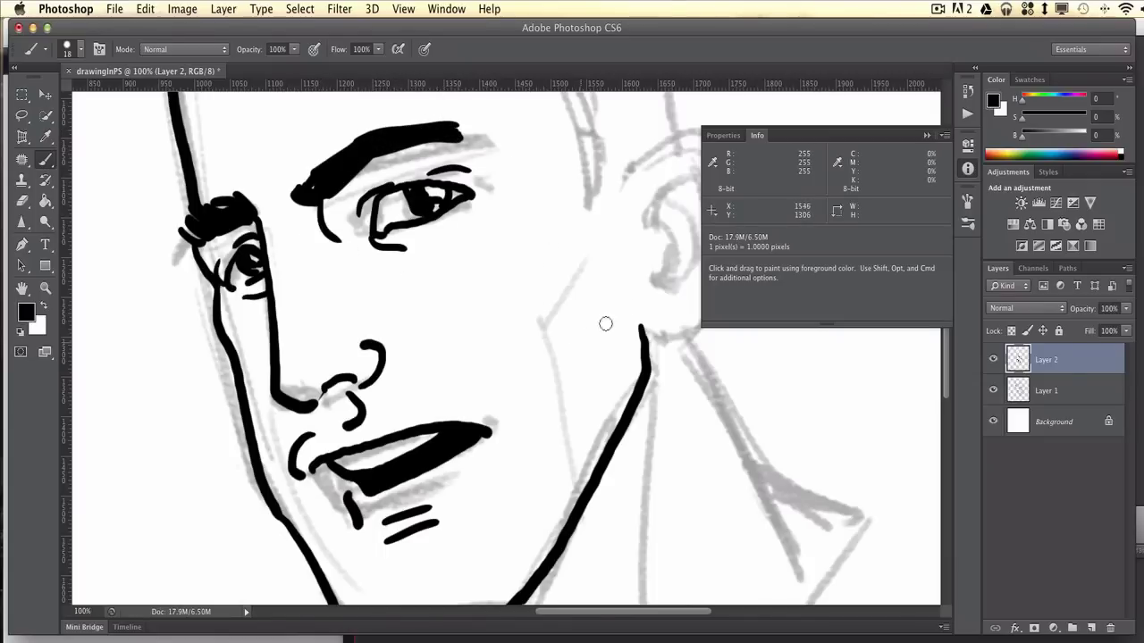
Step: Ink the ear's outer contour from the temple around to the lobe, and add the inner fold lines
{"action": "scroll", "coordinate": [641, 301], "scroll_direction": "right", "scroll_amount": 5}
{"action": "scroll", "coordinate": [640, 301], "scroll_direction": "up", "scroll_amount": 3}
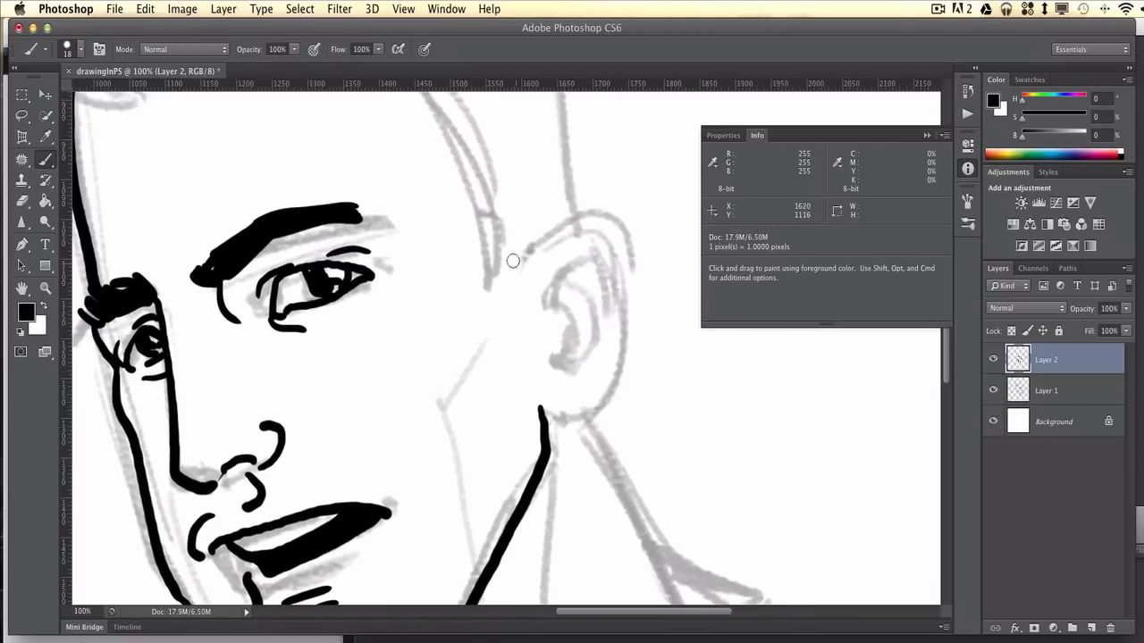
{"action": "mouse_move", "coordinate": [527, 251]}
{"action": "left_mouse_down"}
{"action": "mouse_move", "coordinate": [563, 201]}
{"action": "mouse_move", "coordinate": [621, 216]}
{"action": "mouse_move", "coordinate": [632, 266]}
{"action": "mouse_move", "coordinate": [633, 329]}
{"action": "mouse_move", "coordinate": [604, 391]}
{"action": "mouse_move", "coordinate": [570, 420]}
{"action": "mouse_move", "coordinate": [537, 413]}
{"action": "left_mouse_up"}
{"action": "mouse_move", "coordinate": [566, 229]}
{"action": "left_mouse_down"}
{"action": "mouse_move", "coordinate": [544, 280]}
{"action": "mouse_move", "coordinate": [565, 316]}
{"action": "mouse_move", "coordinate": [553, 359]}
{"action": "left_mouse_up"}
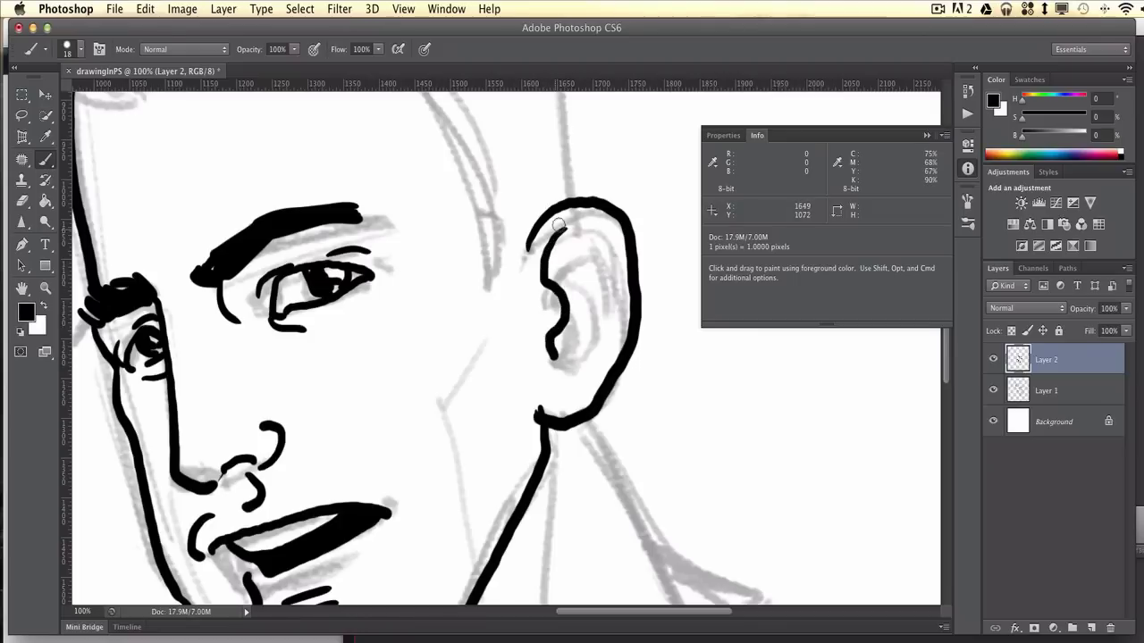
{"action": "mouse_move", "coordinate": [553, 238]}
{"action": "left_mouse_down"}
{"action": "mouse_move", "coordinate": [587, 220]}
{"action": "mouse_move", "coordinate": [610, 241]}
{"action": "left_mouse_up"}
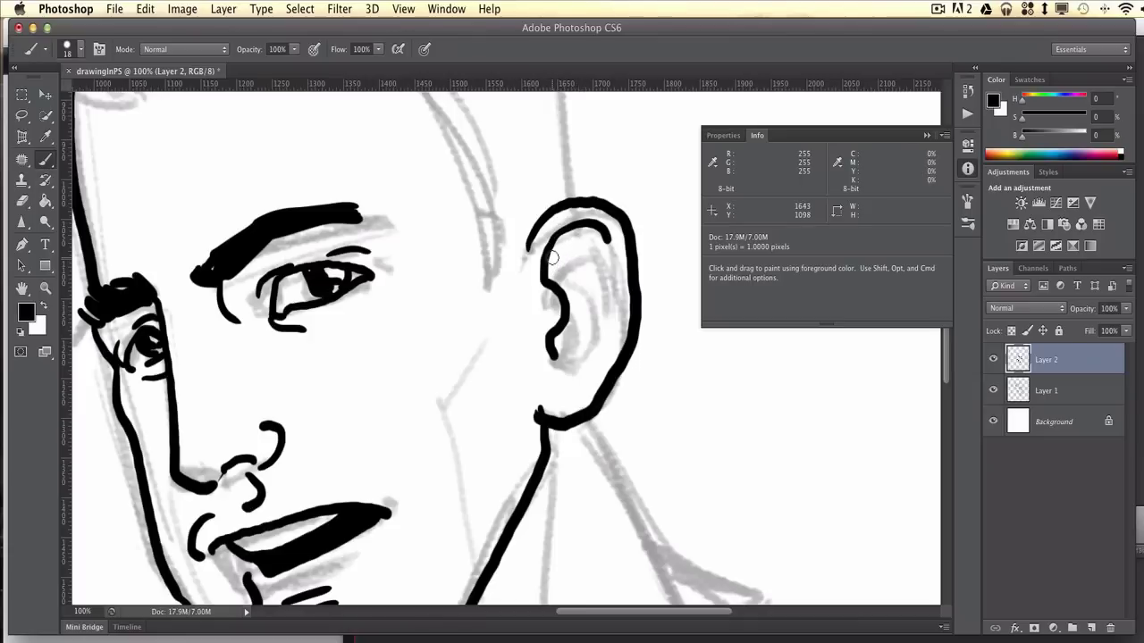
Step: Examine the inked head as a whole at reduced size, and return to a 66.67% view
{"action": "key", "text": "super+minus"}
{"action": "key", "text": "super+minus"}
{"action": "key", "text": "super+minus"}
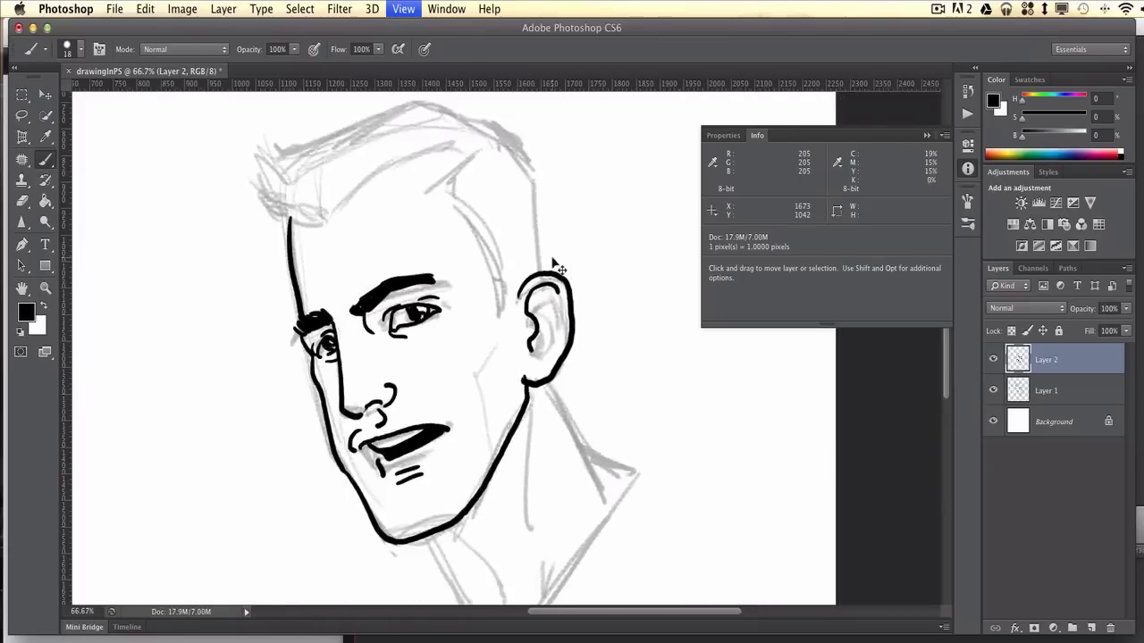
{"action": "key", "text": "super+minus"}
{"action": "key", "text": "super+minus"}
{"action": "key", "text": "super+minus"}
{"action": "key", "text": "super+minus"}
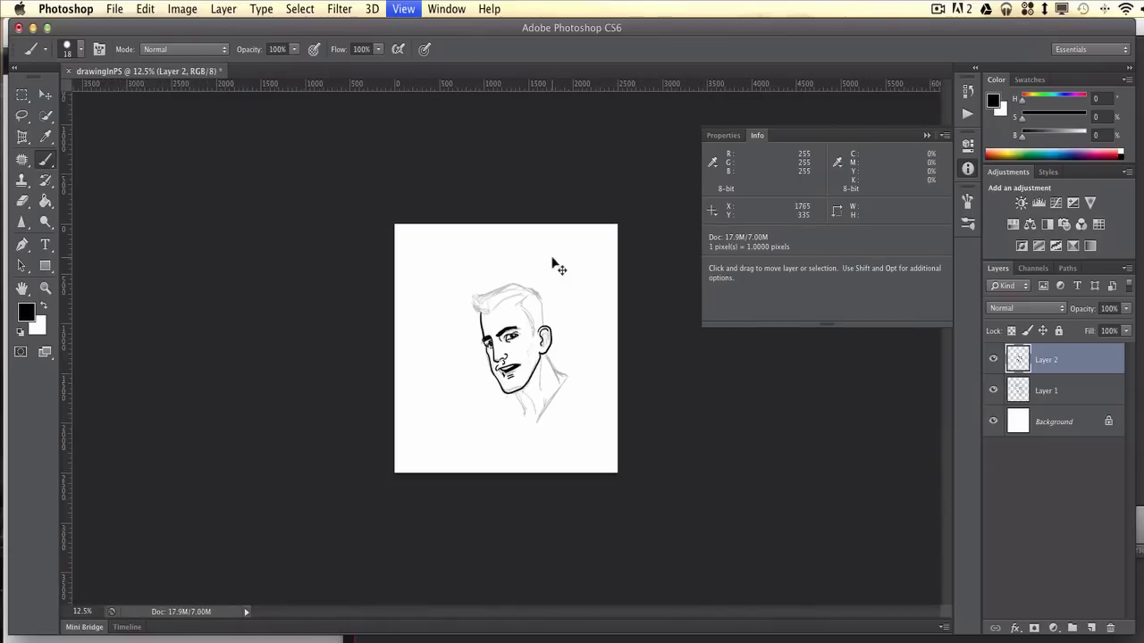
{"action": "key", "text": "super+minus"}
{"action": "key", "text": "super+plus"}
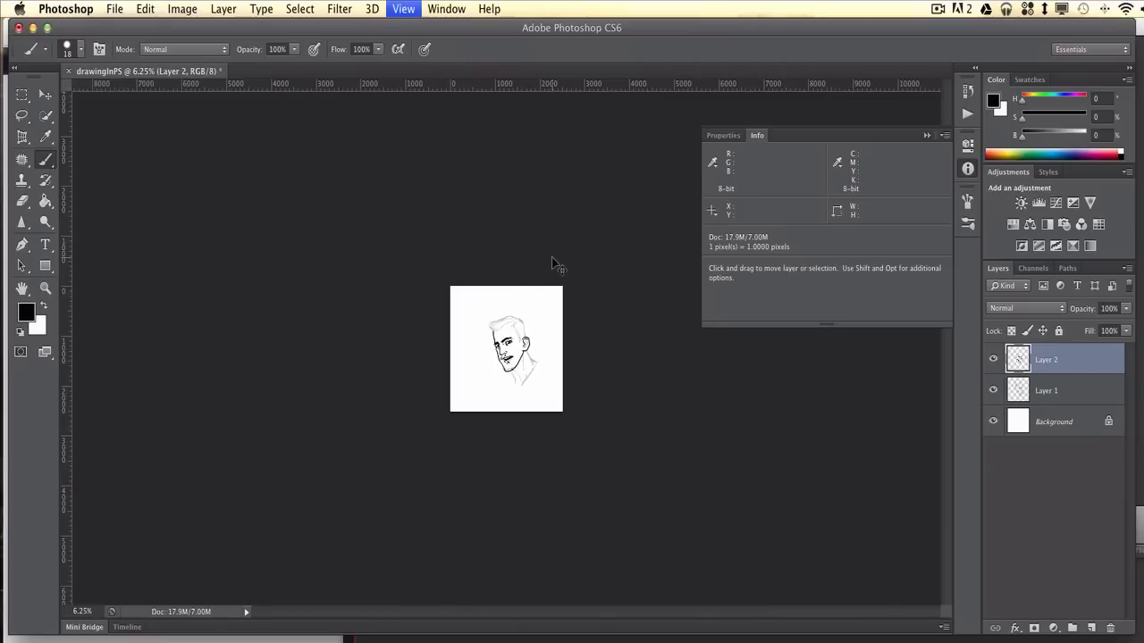
{"action": "key", "text": "super+plus"}
{"action": "key", "text": "super+plus"}
{"action": "key", "text": "super+plus"}
{"action": "key", "text": "super+plus"}
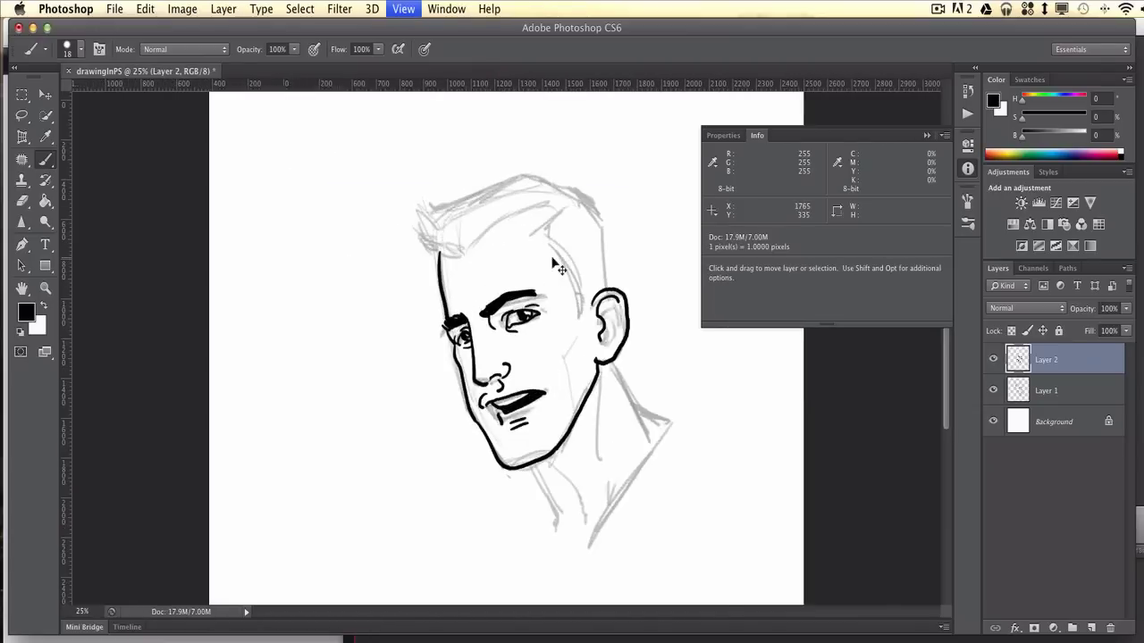
{"action": "key", "text": "super+plus"}
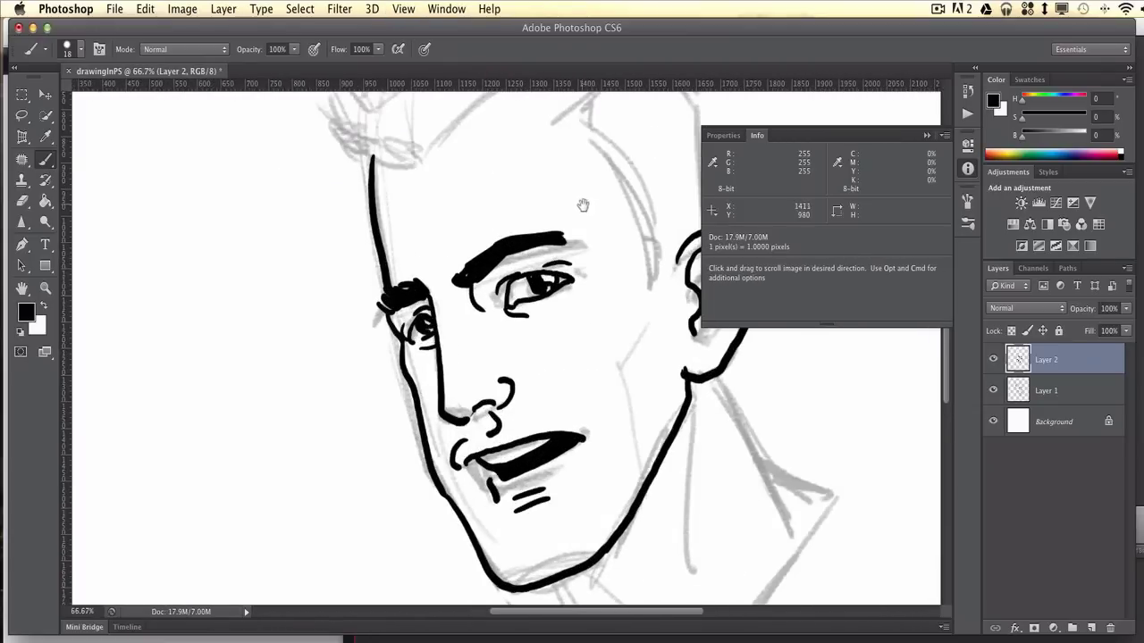
{"action": "key", "text": "super+plus"}
Step: Ink the hair's outer contour from the spiky front tufts over the crown and down to the top of the ear
{"action": "left_click_drag", "start_coordinate": [536, 326], "coordinate": [512, 369]}
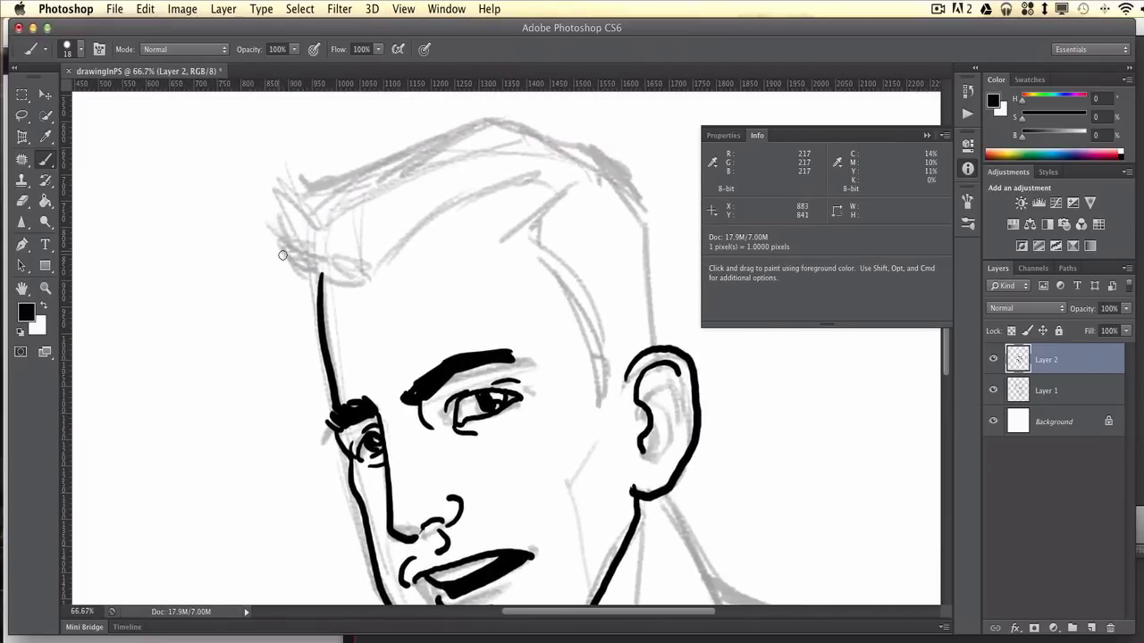
{"action": "mouse_move", "coordinate": [280, 249]}
{"action": "left_mouse_down"}
{"action": "mouse_move", "coordinate": [310, 289]}
{"action": "mouse_move", "coordinate": [287, 255]}
{"action": "left_mouse_up"}
{"action": "mouse_move", "coordinate": [294, 255]}
{"action": "left_mouse_down"}
{"action": "mouse_move", "coordinate": [286, 185]}
{"action": "mouse_move", "coordinate": [307, 220]}
{"action": "mouse_move", "coordinate": [318, 164]}
{"action": "mouse_move", "coordinate": [333, 202]}
{"action": "mouse_move", "coordinate": [496, 118]}
{"action": "mouse_move", "coordinate": [567, 154]}
{"action": "mouse_move", "coordinate": [591, 150]}
{"action": "mouse_move", "coordinate": [638, 207]}
{"action": "mouse_move", "coordinate": [656, 346]}
{"action": "left_mouse_up"}
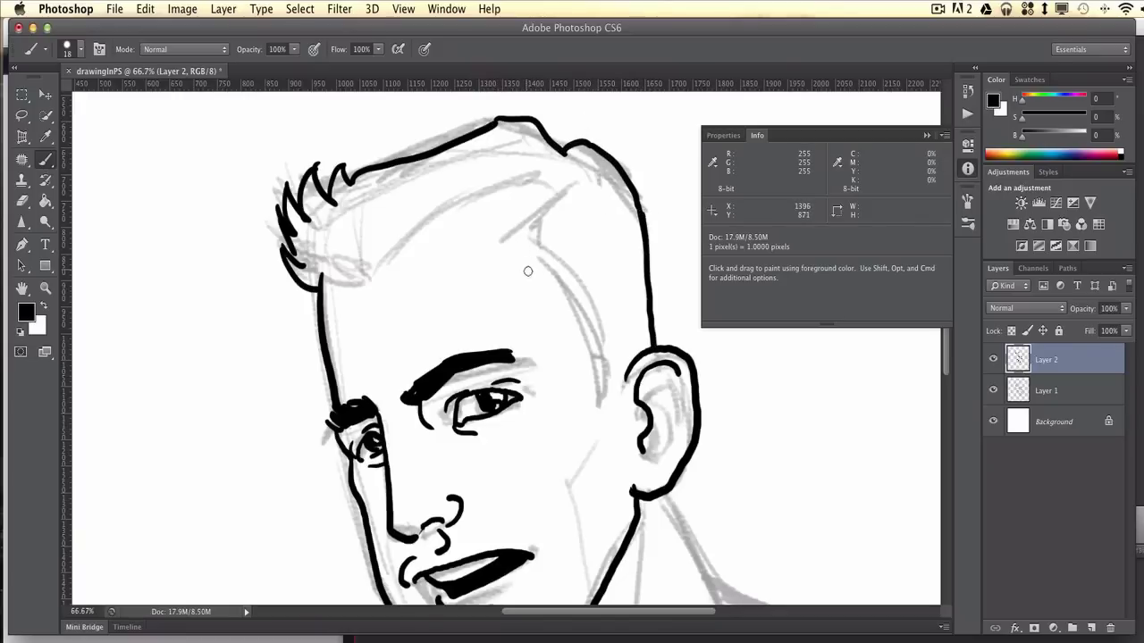
Step: Ink the side hairline from the temple down to the sideburn, and hatch the sideburn with short strokes
{"action": "mouse_move", "coordinate": [535, 292]}
{"action": "left_mouse_down"}
{"action": "mouse_move", "coordinate": [558, 331]}
{"action": "mouse_move", "coordinate": [555, 305]}
{"action": "mouse_move", "coordinate": [537, 297]}
{"action": "mouse_move", "coordinate": [583, 357]}
{"action": "mouse_move", "coordinate": [595, 413]}
{"action": "left_mouse_up"}
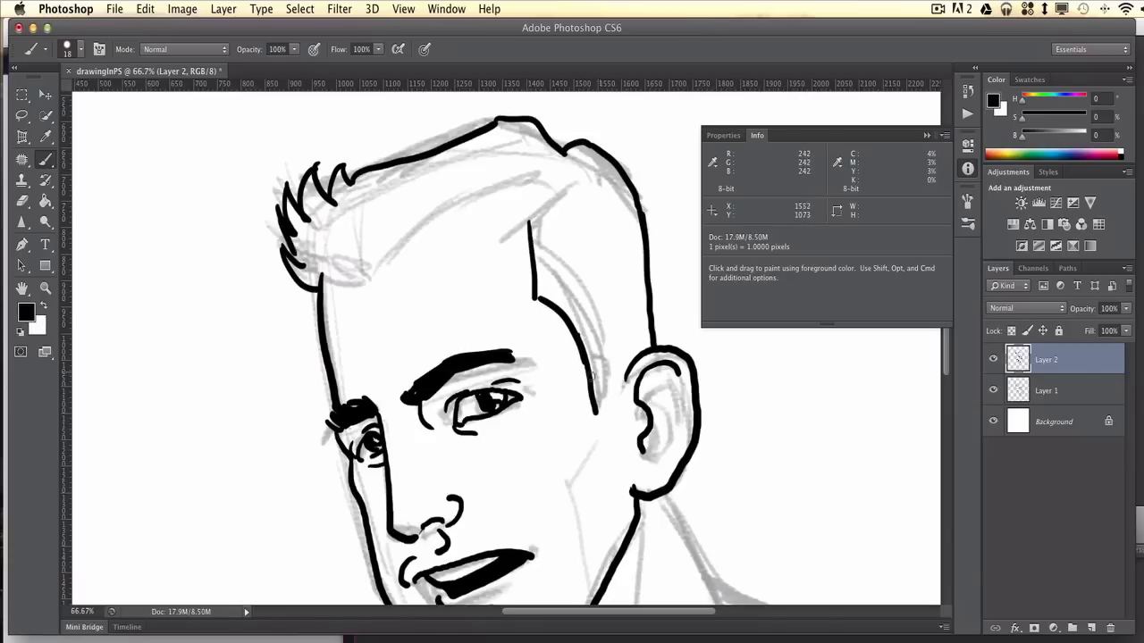
{"action": "mouse_move", "coordinate": [613, 347]}
{"action": "left_mouse_down"}
{"action": "mouse_move", "coordinate": [590, 357]}
{"action": "mouse_move", "coordinate": [593, 377]}
{"action": "left_mouse_up"}
{"action": "mouse_move", "coordinate": [622, 375]}
{"action": "left_mouse_down"}
{"action": "mouse_move", "coordinate": [595, 387]}
{"action": "mouse_move", "coordinate": [596, 413]}
{"action": "left_mouse_up"}
{"action": "mouse_move", "coordinate": [623, 408]}
{"action": "left_mouse_down"}
{"action": "mouse_move", "coordinate": [596, 423]}
{"action": "mouse_move", "coordinate": [597, 436]}
{"action": "left_mouse_up"}
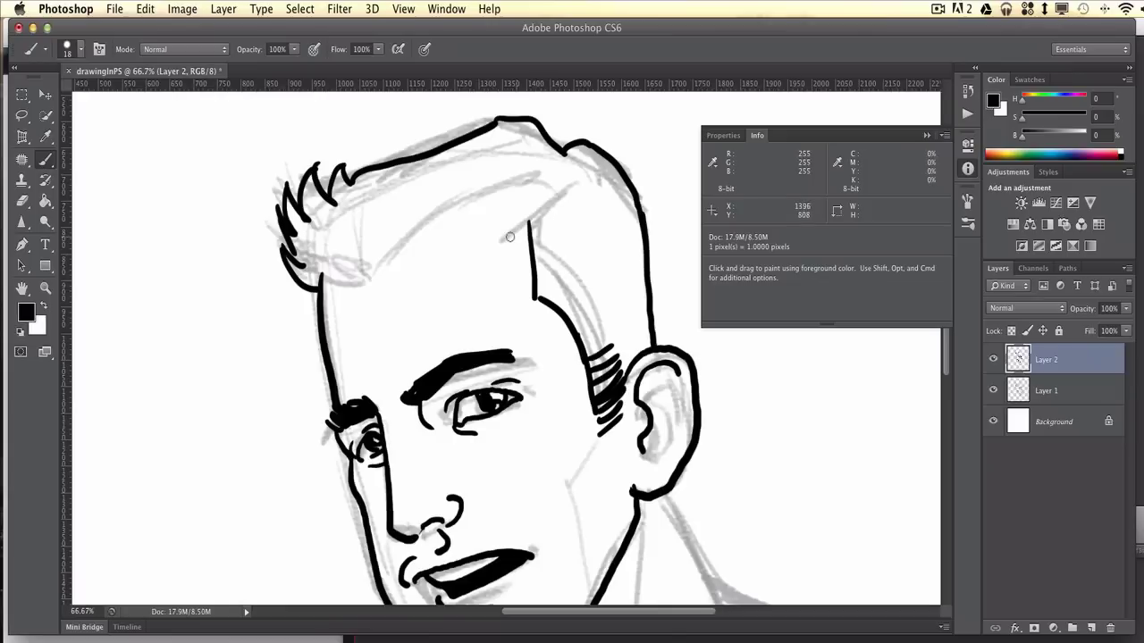
Step: Ink the front hairline across the forehead and fill the raised front tuft with curved hair strokes
{"action": "mouse_move", "coordinate": [521, 220]}
{"action": "left_mouse_down"}
{"action": "mouse_move", "coordinate": [471, 219]}
{"action": "mouse_move", "coordinate": [381, 278]}
{"action": "mouse_move", "coordinate": [387, 287]}
{"action": "left_mouse_up"}
{"action": "left_click_drag", "start_coordinate": [304, 248], "coordinate": [379, 295]}
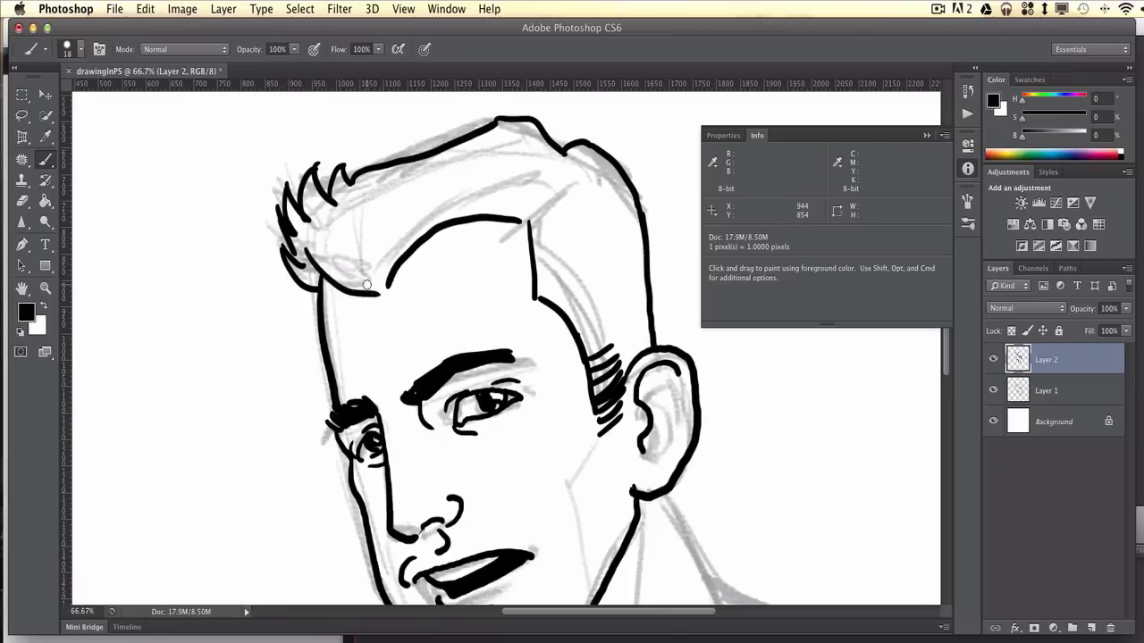
{"action": "left_click_drag", "start_coordinate": [316, 240], "coordinate": [389, 291]}
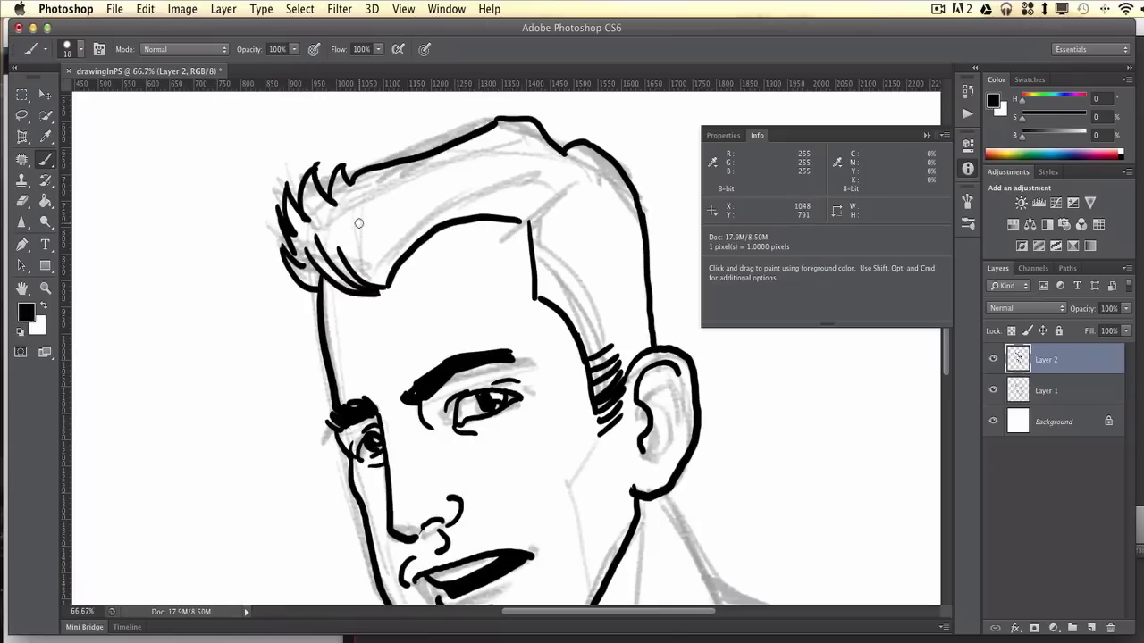
{"action": "left_click_drag", "start_coordinate": [327, 211], "coordinate": [384, 277]}
{"action": "left_click_drag", "start_coordinate": [340, 214], "coordinate": [393, 273]}
{"action": "mouse_move", "coordinate": [367, 213]}
{"action": "left_mouse_down"}
{"action": "mouse_move", "coordinate": [392, 255]}
{"action": "mouse_move", "coordinate": [400, 217]}
{"action": "mouse_move", "coordinate": [417, 249]}
{"action": "left_mouse_up"}
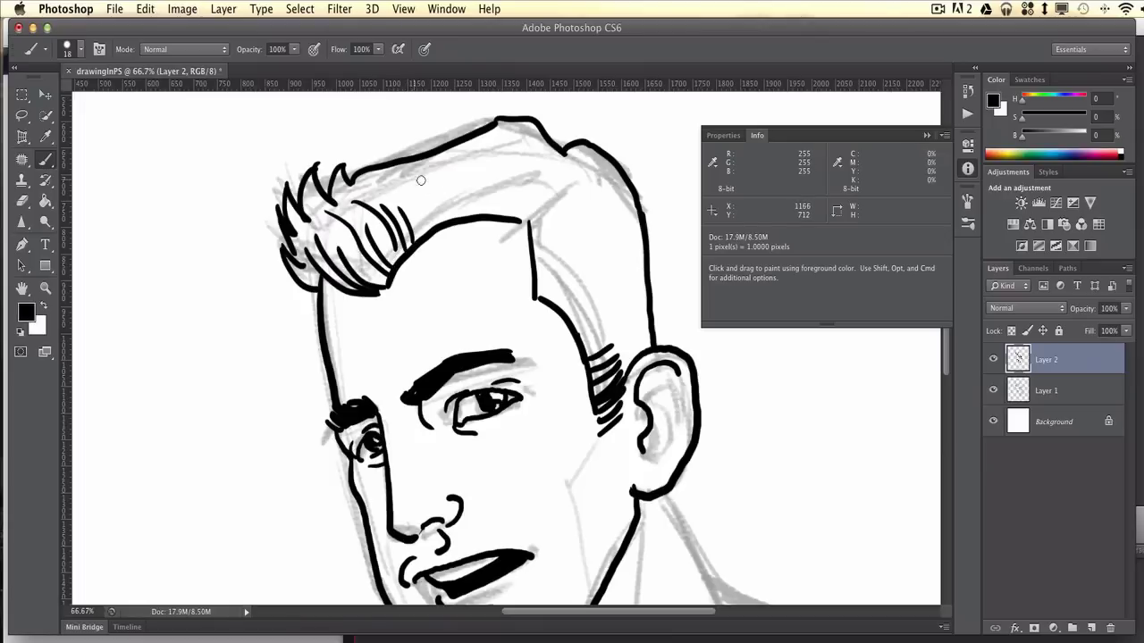
Step: Add short curved hair strokes along the top hairline, and ink the parting and the strands beside it at the crown
{"action": "mouse_move", "coordinate": [413, 201]}
{"action": "left_mouse_down"}
{"action": "mouse_move", "coordinate": [424, 242]}
{"action": "mouse_move", "coordinate": [433, 228]}
{"action": "left_mouse_up"}
{"action": "mouse_move", "coordinate": [450, 181]}
{"action": "left_mouse_down"}
{"action": "mouse_move", "coordinate": [441, 221]}
{"action": "mouse_move", "coordinate": [454, 198]}
{"action": "left_mouse_up"}
{"action": "mouse_move", "coordinate": [474, 160]}
{"action": "left_mouse_down"}
{"action": "mouse_move", "coordinate": [464, 198]}
{"action": "mouse_move", "coordinate": [491, 193]}
{"action": "mouse_move", "coordinate": [497, 216]}
{"action": "left_mouse_up"}
{"action": "mouse_move", "coordinate": [516, 166]}
{"action": "left_mouse_down"}
{"action": "mouse_move", "coordinate": [506, 213]}
{"action": "mouse_move", "coordinate": [523, 200]}
{"action": "left_mouse_up"}
{"action": "mouse_move", "coordinate": [541, 134]}
{"action": "left_mouse_down"}
{"action": "mouse_move", "coordinate": [542, 234]}
{"action": "mouse_move", "coordinate": [593, 175]}
{"action": "mouse_move", "coordinate": [604, 185]}
{"action": "mouse_move", "coordinate": [595, 168]}
{"action": "mouse_move", "coordinate": [617, 170]}
{"action": "left_mouse_up"}
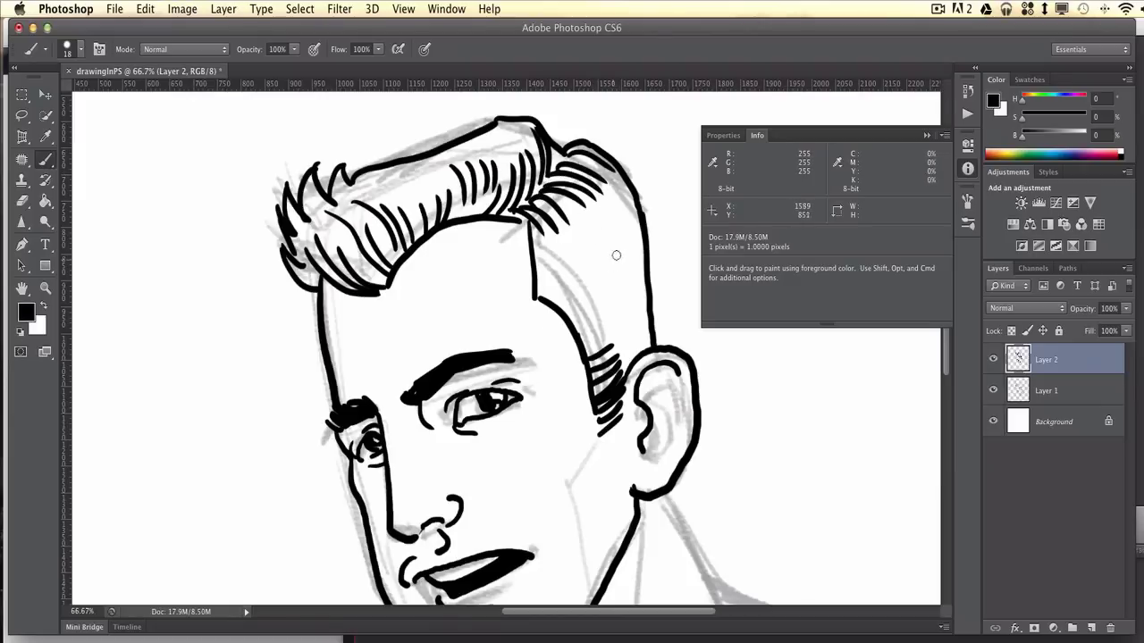
Step: Hatch the side of the hair with slanted strokes from below the parting down to the sideburn above the ear
{"action": "mouse_move", "coordinate": [536, 231]}
{"action": "left_mouse_down"}
{"action": "mouse_move", "coordinate": [608, 220]}
{"action": "mouse_move", "coordinate": [601, 231]}
{"action": "left_mouse_up"}
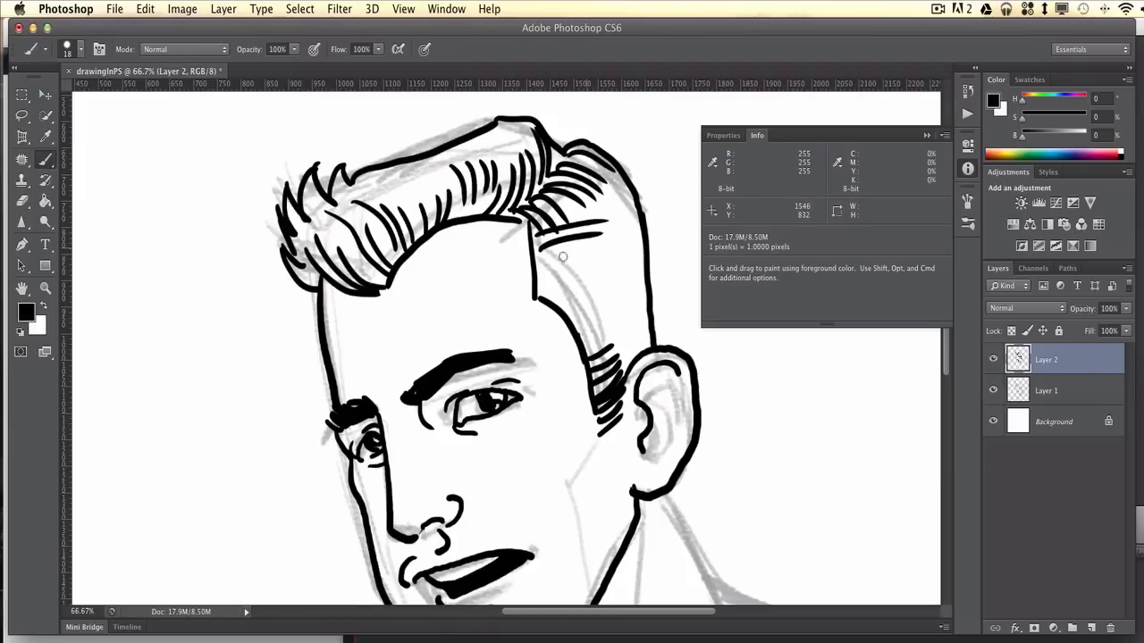
{"action": "left_click_drag", "start_coordinate": [539, 254], "coordinate": [604, 244]}
{"action": "left_click_drag", "start_coordinate": [543, 266], "coordinate": [599, 254]}
{"action": "mouse_move", "coordinate": [542, 291]}
{"action": "left_mouse_down"}
{"action": "mouse_move", "coordinate": [604, 261]}
{"action": "mouse_move", "coordinate": [618, 272]}
{"action": "left_mouse_up"}
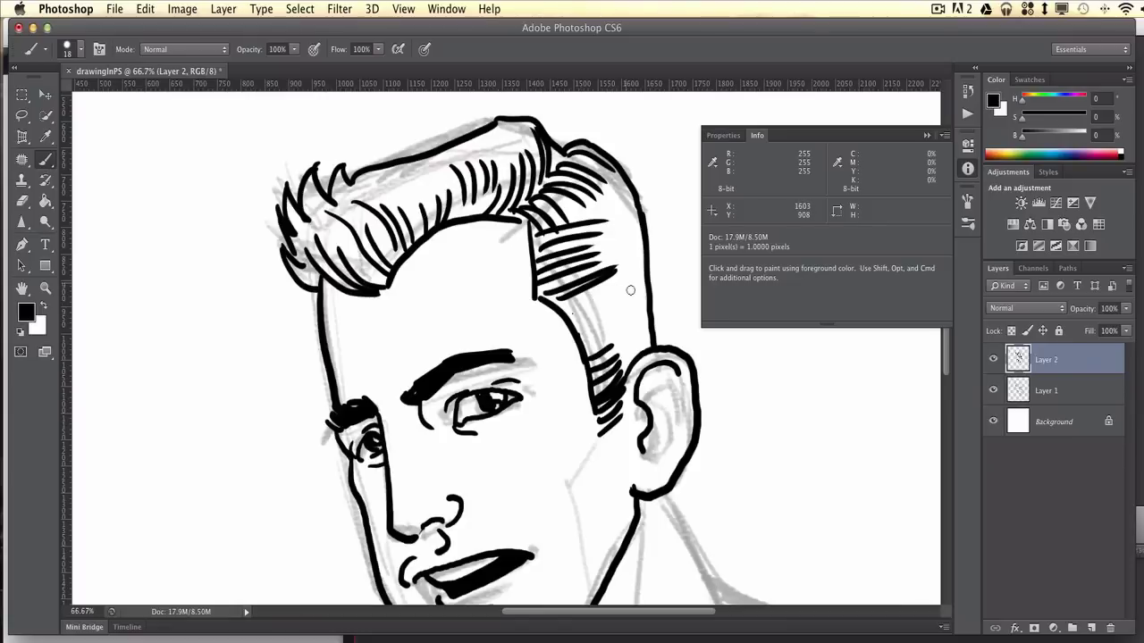
{"action": "left_click_drag", "start_coordinate": [568, 318], "coordinate": [631, 277]}
{"action": "left_click_drag", "start_coordinate": [581, 321], "coordinate": [645, 290]}
{"action": "left_click_drag", "start_coordinate": [597, 352], "coordinate": [647, 304]}
{"action": "left_click_drag", "start_coordinate": [604, 372], "coordinate": [650, 331]}
Step: Ink both sides of the neck with the near shoulder line, and add the curved crease lines under the chin
{"action": "left_click_drag", "start_coordinate": [631, 457], "coordinate": [530, 258]}
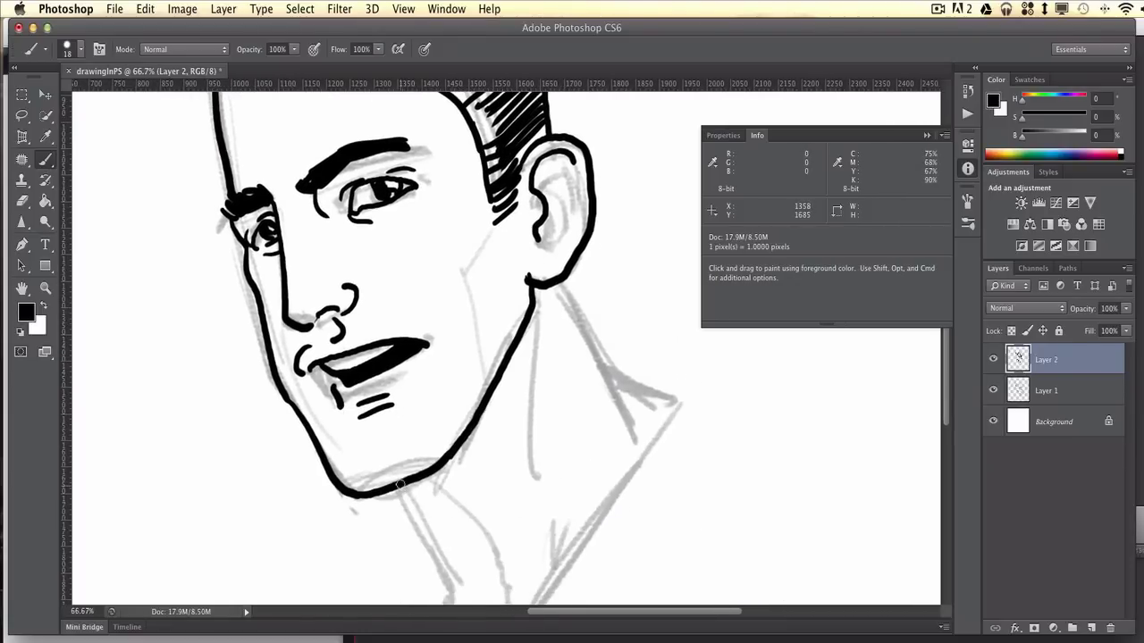
{"action": "left_click_drag", "start_coordinate": [401, 488], "coordinate": [461, 576]}
{"action": "mouse_move", "coordinate": [559, 286]}
{"action": "left_mouse_down"}
{"action": "mouse_move", "coordinate": [585, 328]}
{"action": "mouse_move", "coordinate": [685, 414]}
{"action": "left_mouse_up"}
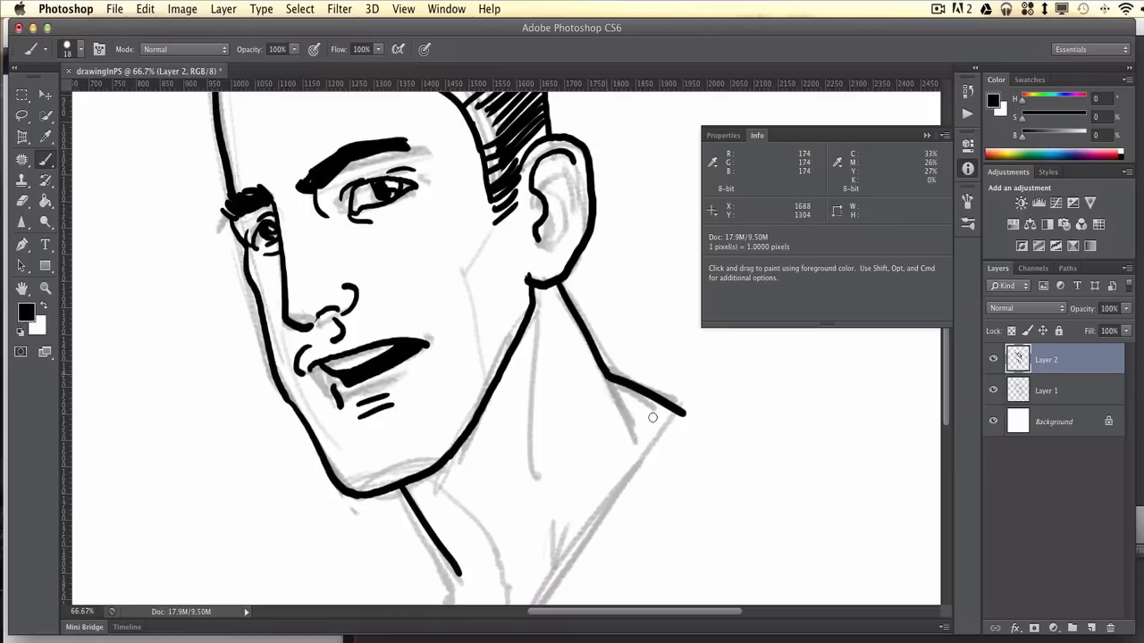
{"action": "left_click_drag", "start_coordinate": [409, 484], "coordinate": [551, 532]}
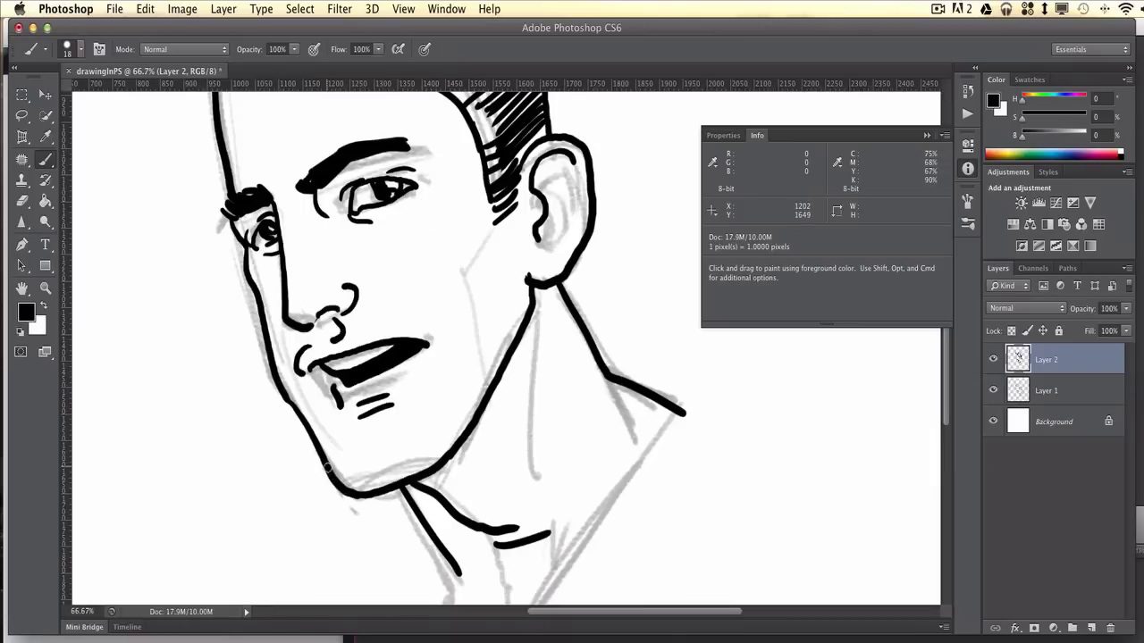
Step: Redraw the chin's lower contour slightly higher, erase the old line beneath it, and return to the Brush tool
{"action": "left_click_drag", "start_coordinate": [329, 468], "coordinate": [381, 488]}
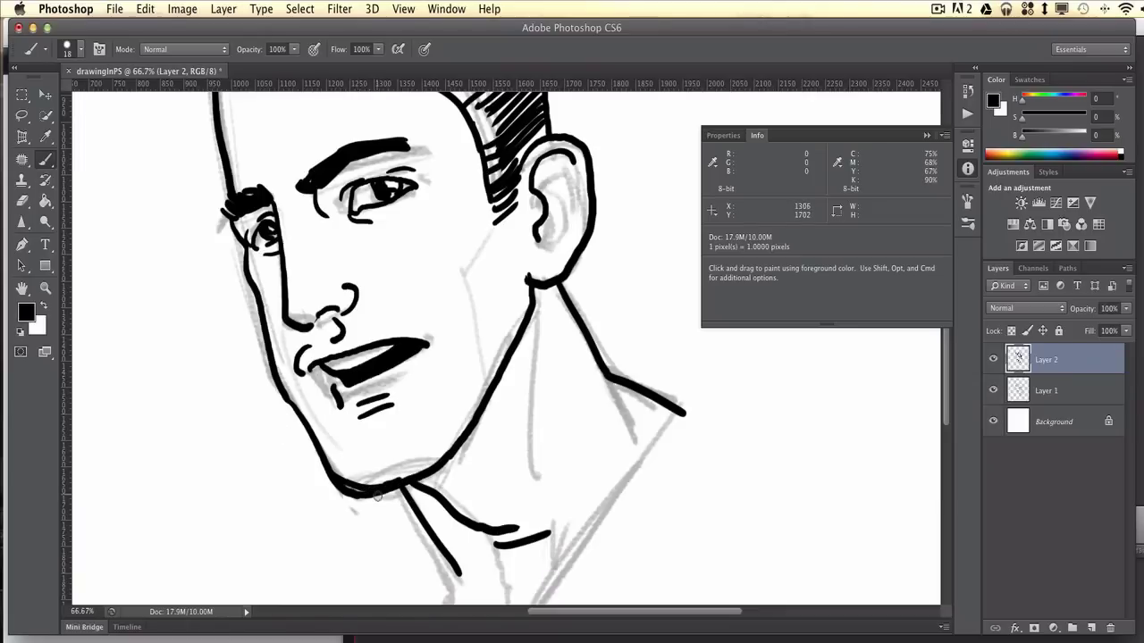
{"action": "key", "text": "e"}
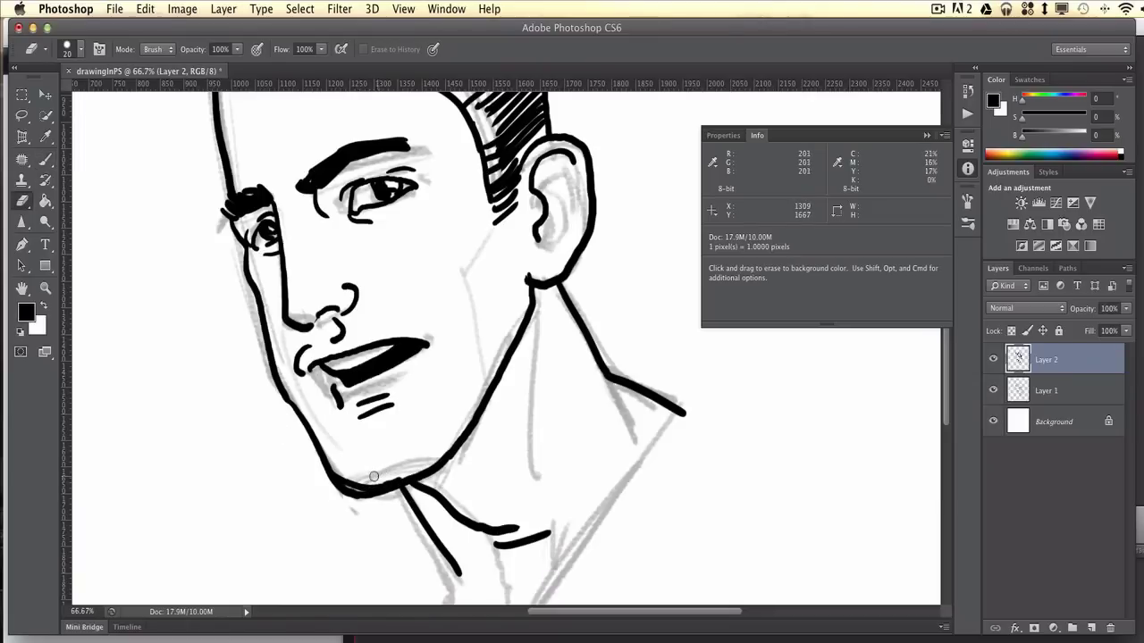
{"action": "mouse_move", "coordinate": [350, 478]}
{"action": "left_mouse_down"}
{"action": "mouse_move", "coordinate": [336, 496]}
{"action": "mouse_move", "coordinate": [380, 498]}
{"action": "mouse_move", "coordinate": [352, 494]}
{"action": "left_mouse_up"}
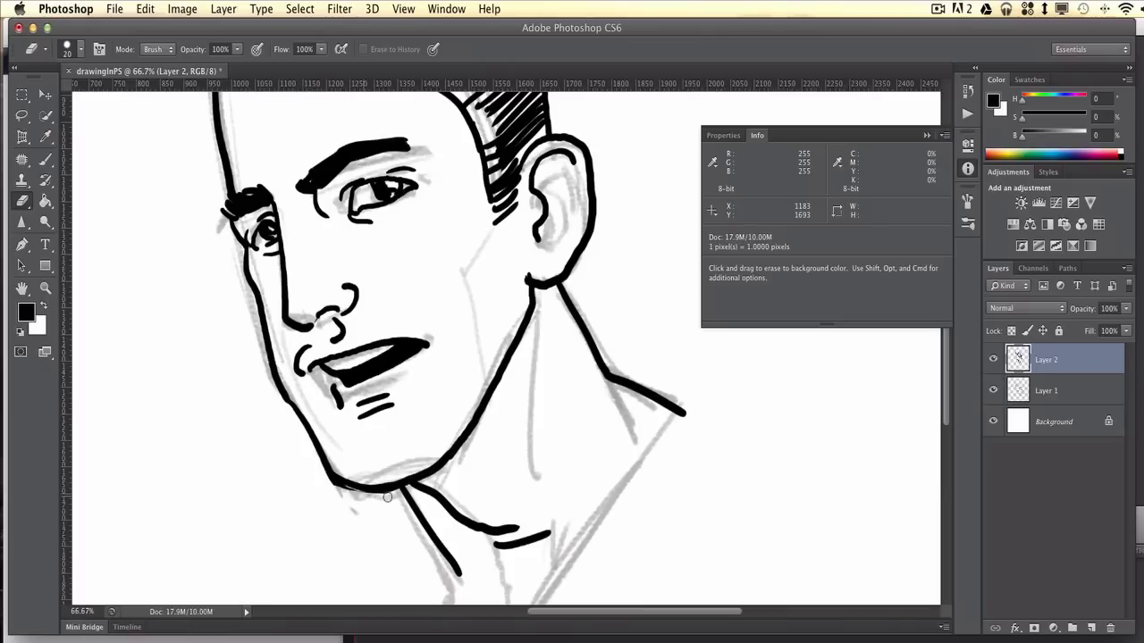
{"action": "key", "text": "b"}
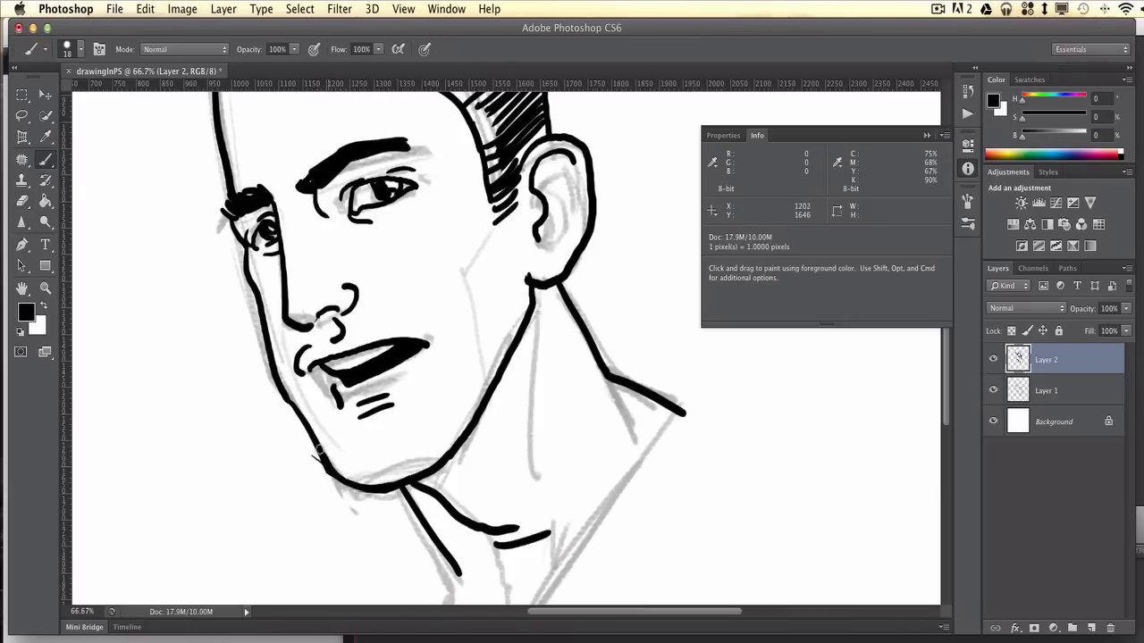
Step: Redraw the far cheek and jaw contour from beside the mouth to the chin, and erase the rough edges along it
{"action": "left_click_drag", "start_coordinate": [304, 422], "coordinate": [326, 464]}
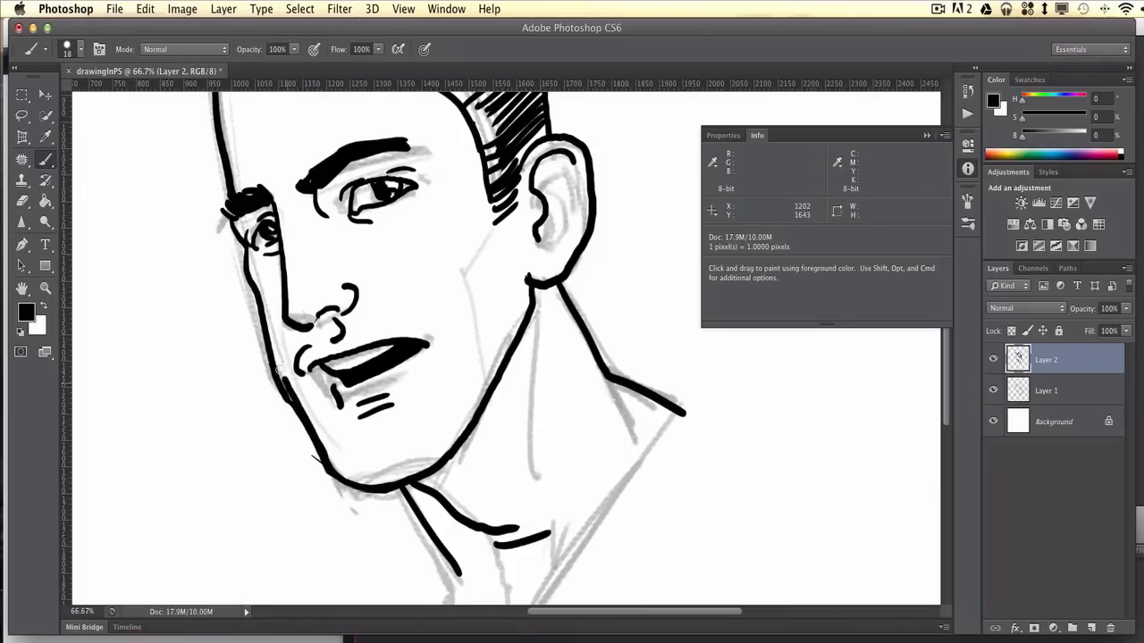
{"action": "key", "text": "e"}
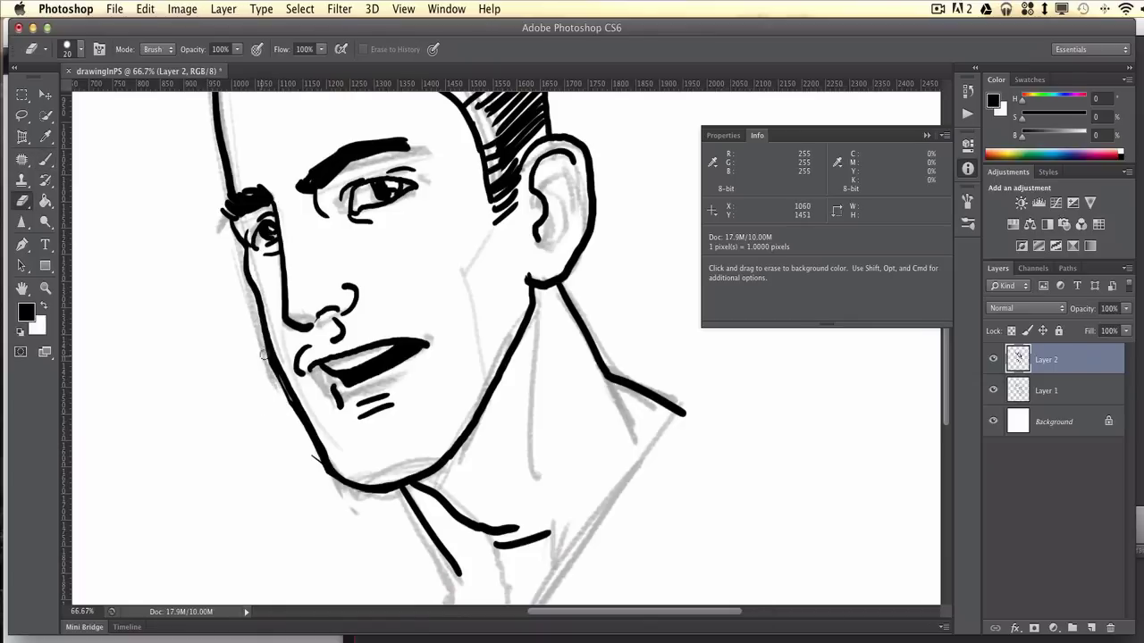
{"action": "left_click_drag", "start_coordinate": [256, 330], "coordinate": [330, 484]}
{"action": "key", "text": "b"}
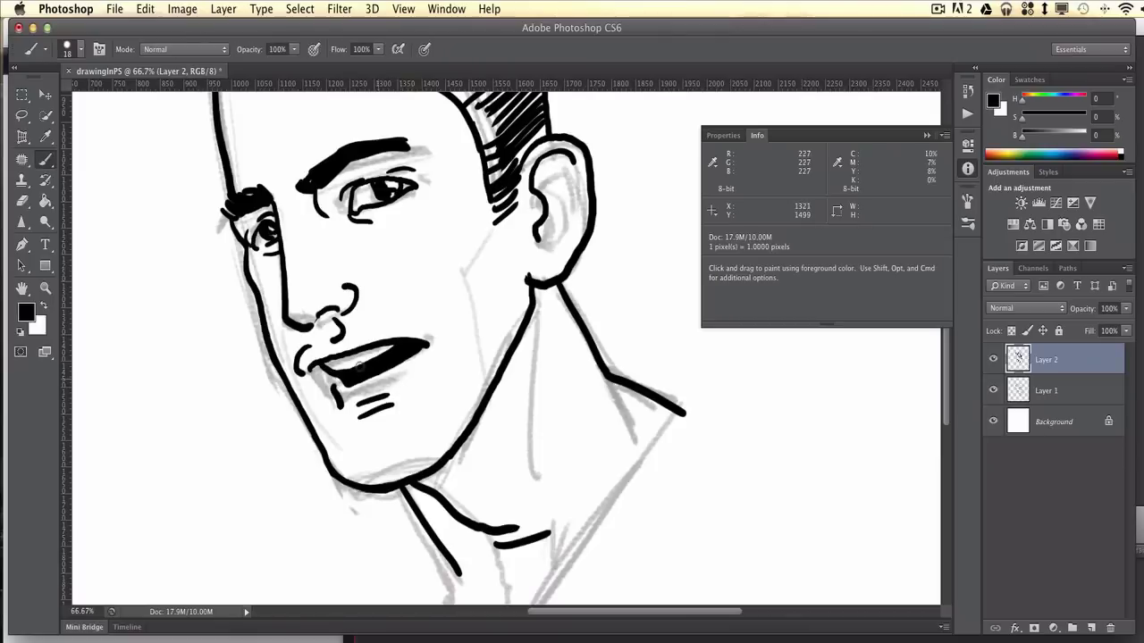
Step: Reshape the crease beside the far corner of the mouth by erasing and redrawing it, and clean up the lip corner
{"action": "key", "text": "e"}
{"action": "mouse_move", "coordinate": [306, 351]}
{"action": "left_mouse_down"}
{"action": "mouse_move", "coordinate": [298, 380]}
{"action": "mouse_move", "coordinate": [295, 350]}
{"action": "mouse_move", "coordinate": [311, 374]}
{"action": "left_mouse_up"}
{"action": "key", "text": "b"}
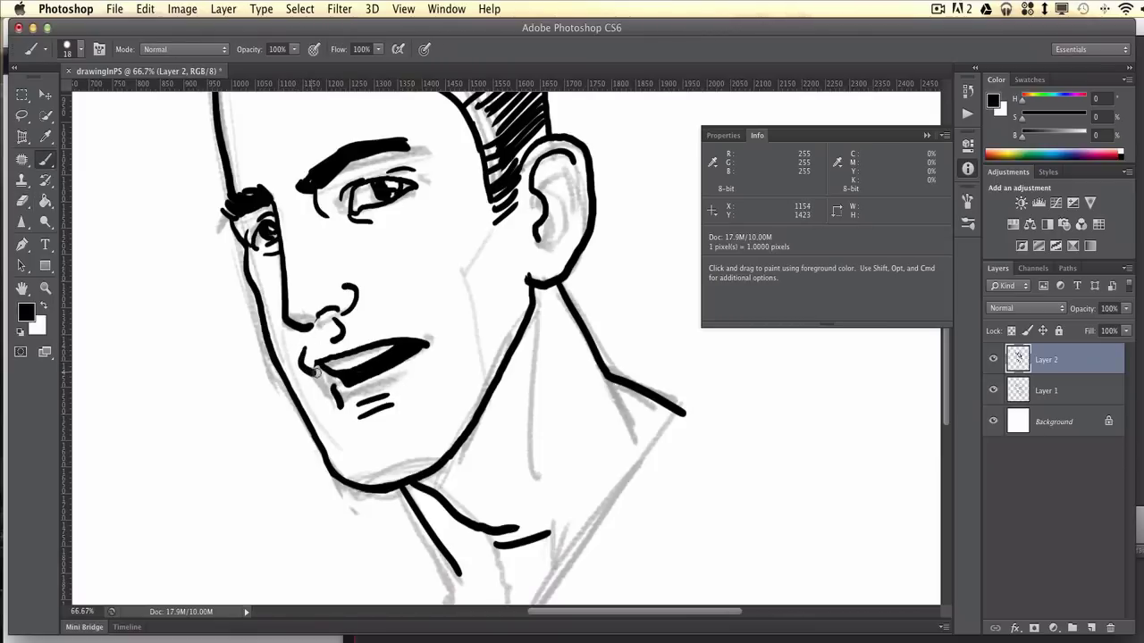
{"action": "key", "text": "e"}
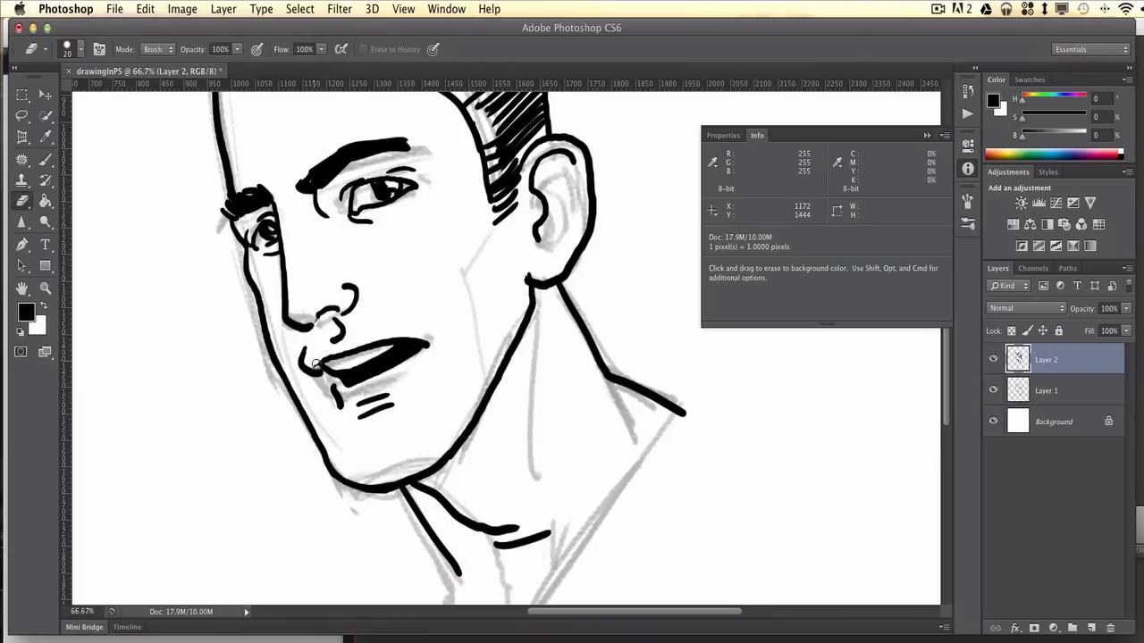
{"action": "left_click_drag", "start_coordinate": [315, 364], "coordinate": [343, 349]}
{"action": "key", "text": "b"}
Step: Erase part of the black inside the mouth so only its far side stays dark, and thin the crease below the far corner
{"action": "key", "text": "e"}
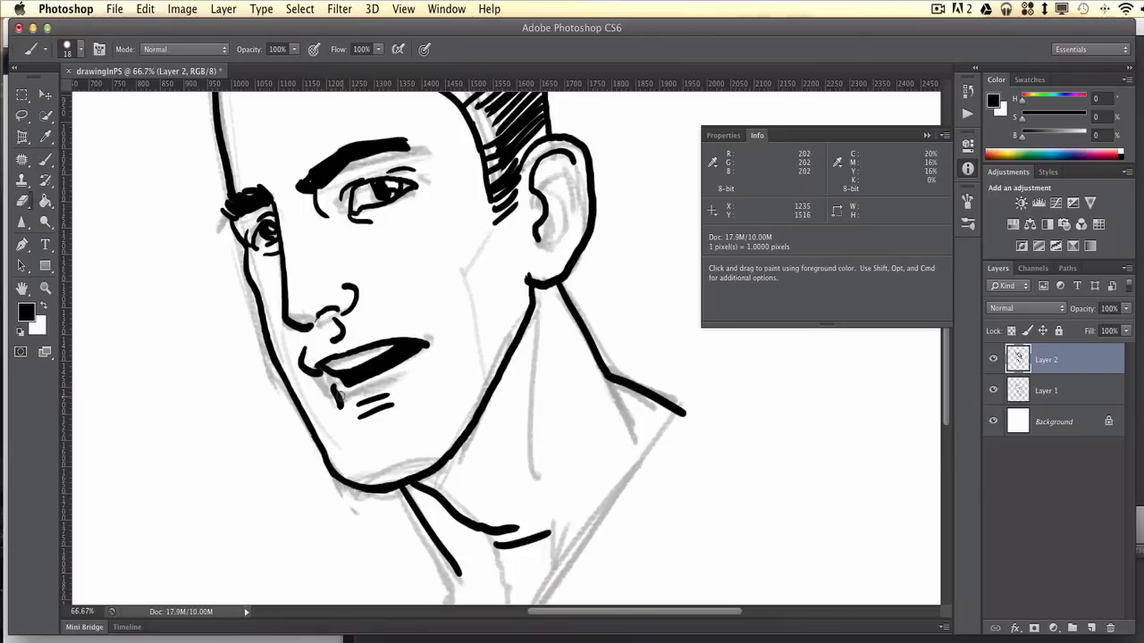
{"action": "mouse_move", "coordinate": [337, 388]}
{"action": "left_mouse_down"}
{"action": "mouse_move", "coordinate": [329, 408]}
{"action": "mouse_move", "coordinate": [404, 365]}
{"action": "mouse_move", "coordinate": [395, 356]}
{"action": "mouse_move", "coordinate": [371, 368]}
{"action": "mouse_move", "coordinate": [406, 356]}
{"action": "mouse_move", "coordinate": [361, 382]}
{"action": "mouse_move", "coordinate": [367, 369]}
{"action": "mouse_move", "coordinate": [420, 349]}
{"action": "left_mouse_up"}
{"action": "key", "text": "b"}
{"action": "key", "text": "e"}
{"action": "key", "text": "b"}
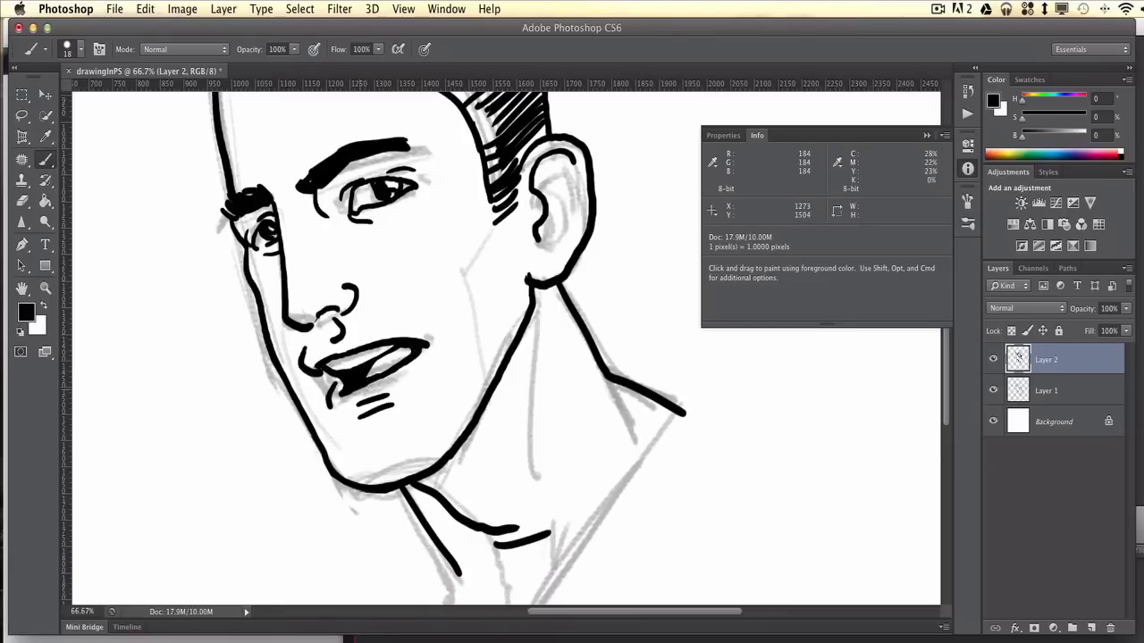
Step: Erase and redraw the two short shadow lines below the lower lip slightly lower and closer to the far jaw
{"action": "key", "text": "e"}
{"action": "mouse_move", "coordinate": [359, 403]}
{"action": "left_mouse_down"}
{"action": "mouse_move", "coordinate": [390, 400]}
{"action": "mouse_move", "coordinate": [356, 418]}
{"action": "mouse_move", "coordinate": [395, 413]}
{"action": "left_mouse_up"}
{"action": "key", "text": "b"}
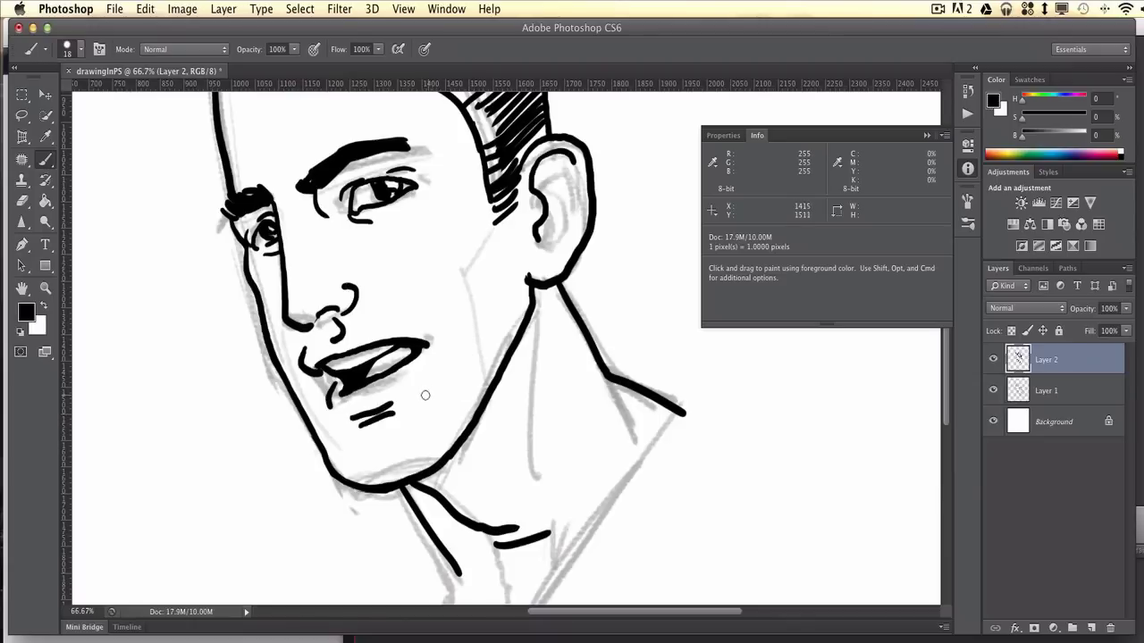
Step: Add short accent strokes on the lower cheek, the far jaw and under the eyes, plus furrow lines between the eyebrows
{"action": "mouse_move", "coordinate": [444, 372]}
{"action": "left_mouse_down"}
{"action": "mouse_move", "coordinate": [431, 396]}
{"action": "mouse_move", "coordinate": [452, 398]}
{"action": "left_mouse_up"}
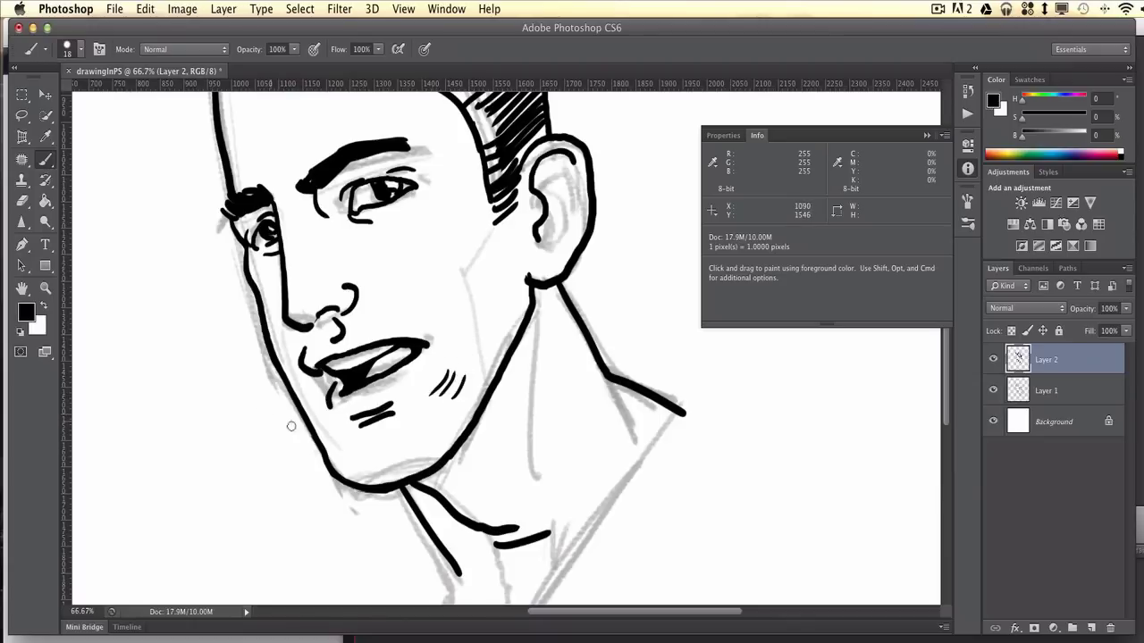
{"action": "left_click_drag", "start_coordinate": [314, 420], "coordinate": [337, 444]}
{"action": "mouse_move", "coordinate": [431, 217]}
{"action": "left_mouse_down"}
{"action": "mouse_move", "coordinate": [401, 230]}
{"action": "mouse_move", "coordinate": [416, 223]}
{"action": "left_mouse_up"}
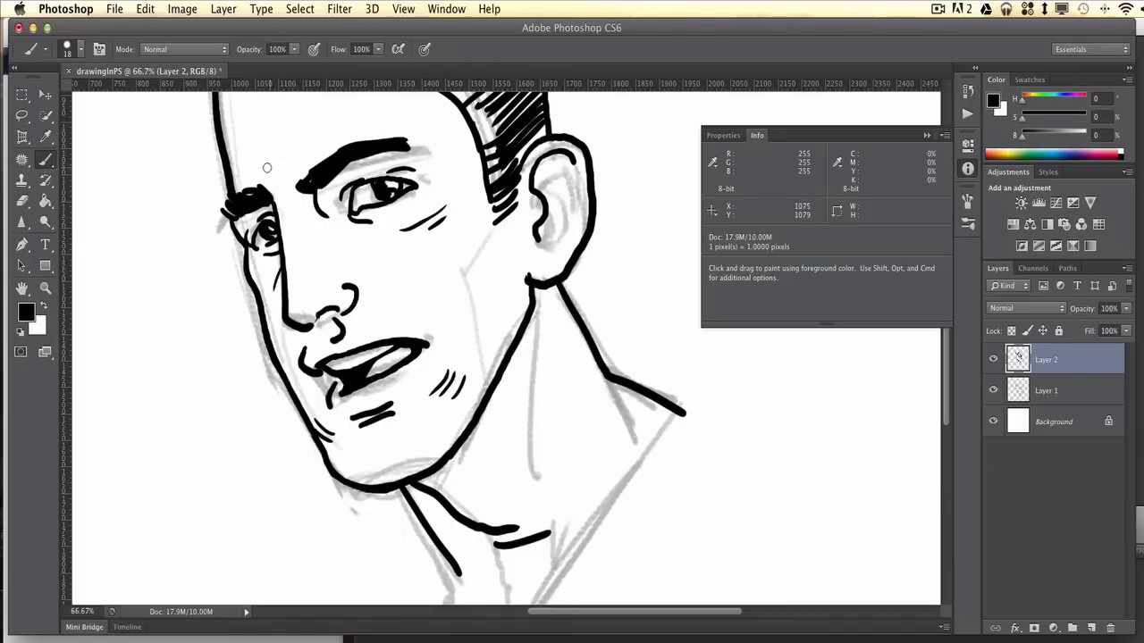
{"action": "mouse_move", "coordinate": [276, 143]}
{"action": "left_mouse_down"}
{"action": "mouse_move", "coordinate": [276, 174]}
{"action": "mouse_move", "coordinate": [296, 195]}
{"action": "mouse_move", "coordinate": [269, 189]}
{"action": "mouse_move", "coordinate": [299, 207]}
{"action": "left_mouse_up"}
Step: Ink the inner folds of the ear, including the strokes under its upper rim and the curve down to the lobe
{"action": "mouse_move", "coordinate": [534, 178]}
{"action": "left_mouse_down"}
{"action": "mouse_move", "coordinate": [558, 206]}
{"action": "mouse_move", "coordinate": [554, 220]}
{"action": "left_mouse_up"}
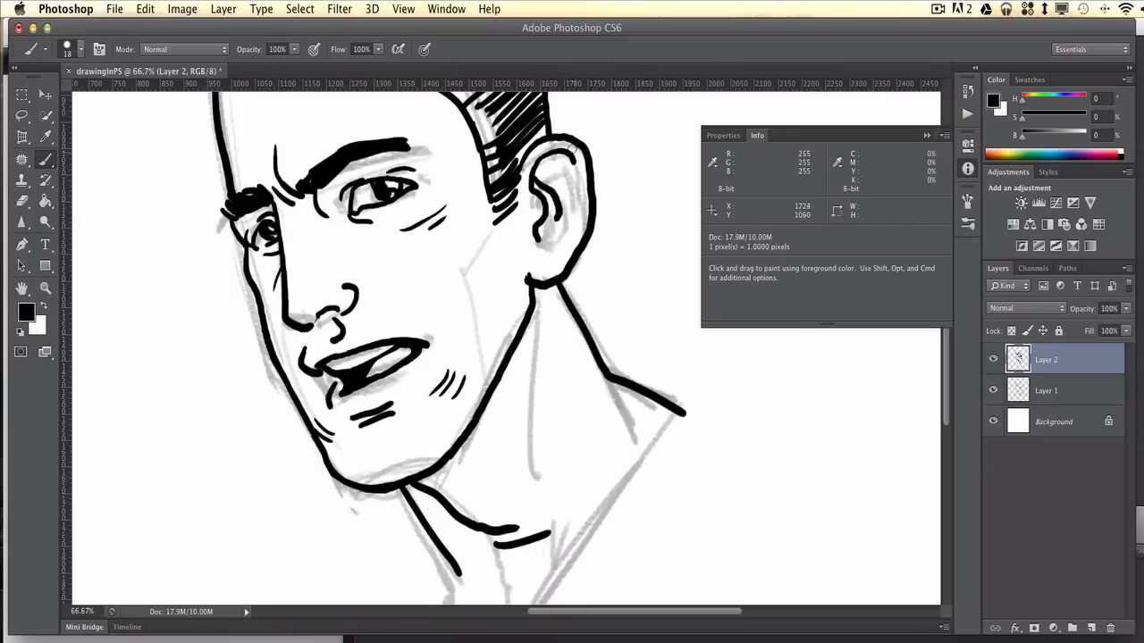
{"action": "left_click_drag", "start_coordinate": [548, 155], "coordinate": [572, 187]}
{"action": "mouse_move", "coordinate": [559, 148]}
{"action": "left_mouse_down"}
{"action": "mouse_move", "coordinate": [573, 166]}
{"action": "mouse_move", "coordinate": [567, 175]}
{"action": "left_mouse_up"}
{"action": "mouse_move", "coordinate": [576, 174]}
{"action": "left_mouse_down"}
{"action": "mouse_move", "coordinate": [575, 225]}
{"action": "mouse_move", "coordinate": [547, 241]}
{"action": "mouse_move", "coordinate": [569, 234]}
{"action": "left_mouse_up"}
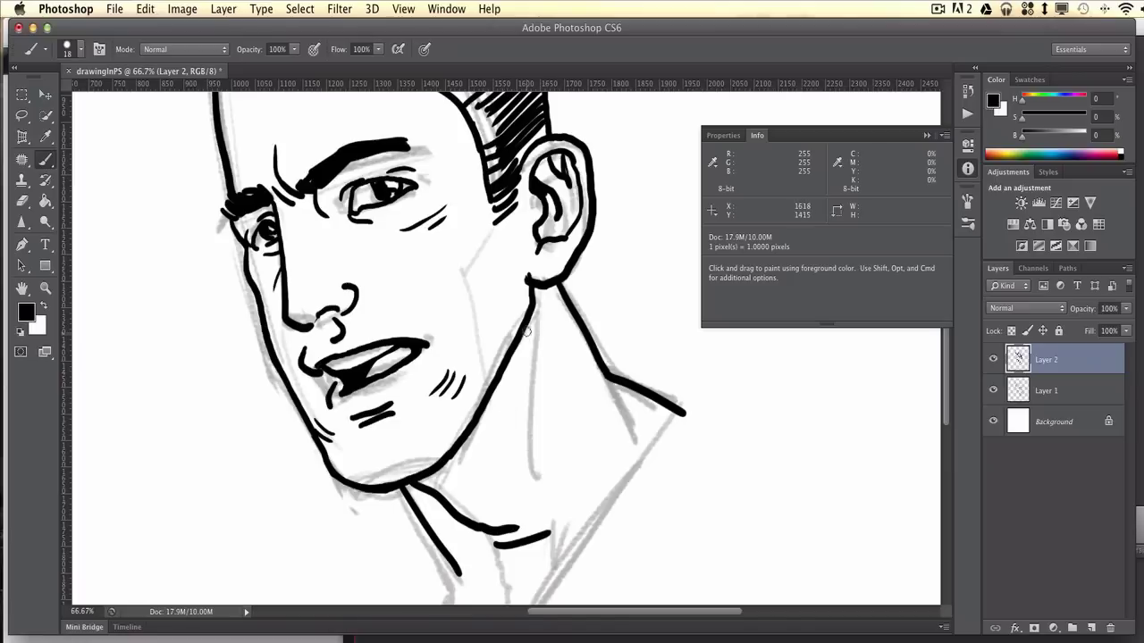
Step: Ink the neck muscle line down from below the ear, and hatch the crease lines at the throat with short strokes
{"action": "left_click_drag", "start_coordinate": [533, 308], "coordinate": [541, 416]}
{"action": "mouse_move", "coordinate": [483, 527]}
{"action": "left_mouse_down"}
{"action": "mouse_move", "coordinate": [542, 500]}
{"action": "mouse_move", "coordinate": [545, 510]}
{"action": "left_mouse_up"}
{"action": "left_click_drag", "start_coordinate": [513, 545], "coordinate": [545, 525]}
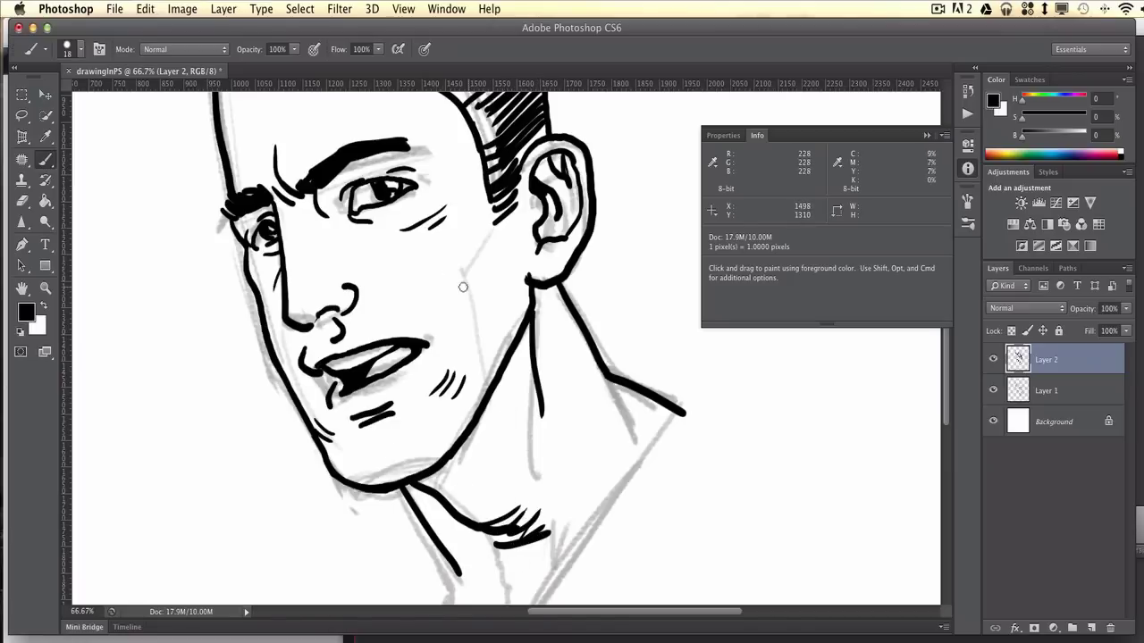
Step: Hatch the cheekbone hollow in front of the ear with short slanted strokes, undoing the stray line across the jaw and neck
{"action": "left_click_drag", "start_coordinate": [472, 296], "coordinate": [536, 523]}
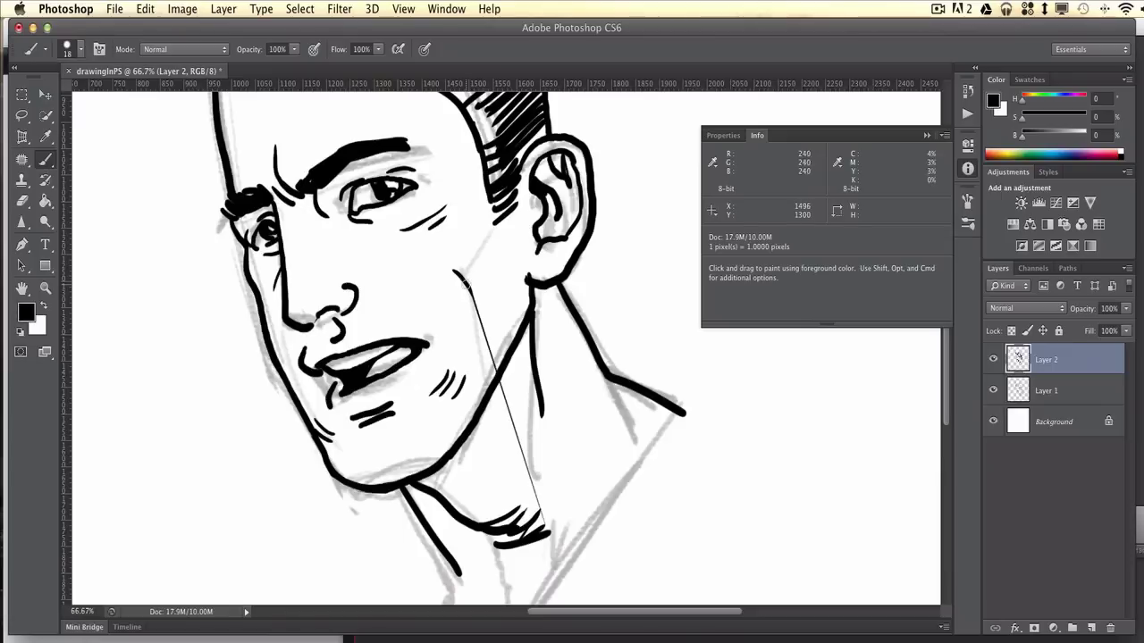
{"action": "key", "text": "super+z"}
{"action": "mouse_move", "coordinate": [472, 302]}
{"action": "left_mouse_down"}
{"action": "mouse_move", "coordinate": [456, 268]}
{"action": "mouse_move", "coordinate": [471, 243]}
{"action": "left_mouse_up"}
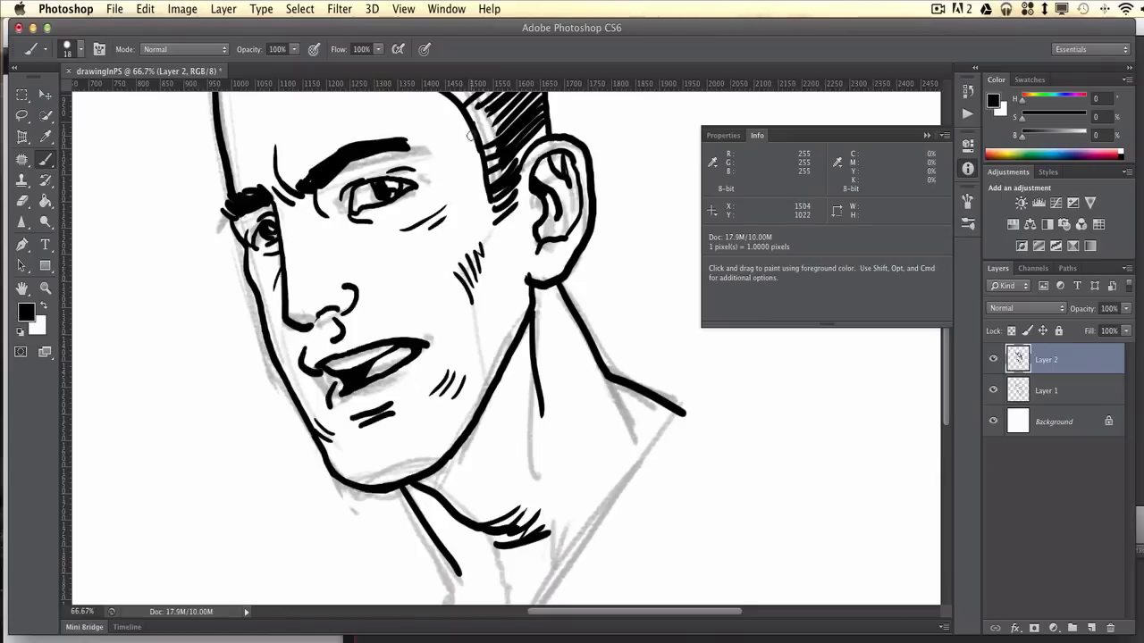
Step: View the whole drawing and compare the ink on Layer 2 with the sketch on Layer 1 by toggling each layer's visibility
{"action": "scroll", "coordinate": [429, 250], "scroll_direction": "up", "scroll_amount": 5}
{"action": "scroll", "coordinate": [429, 250], "scroll_direction": "left", "scroll_amount": 2}
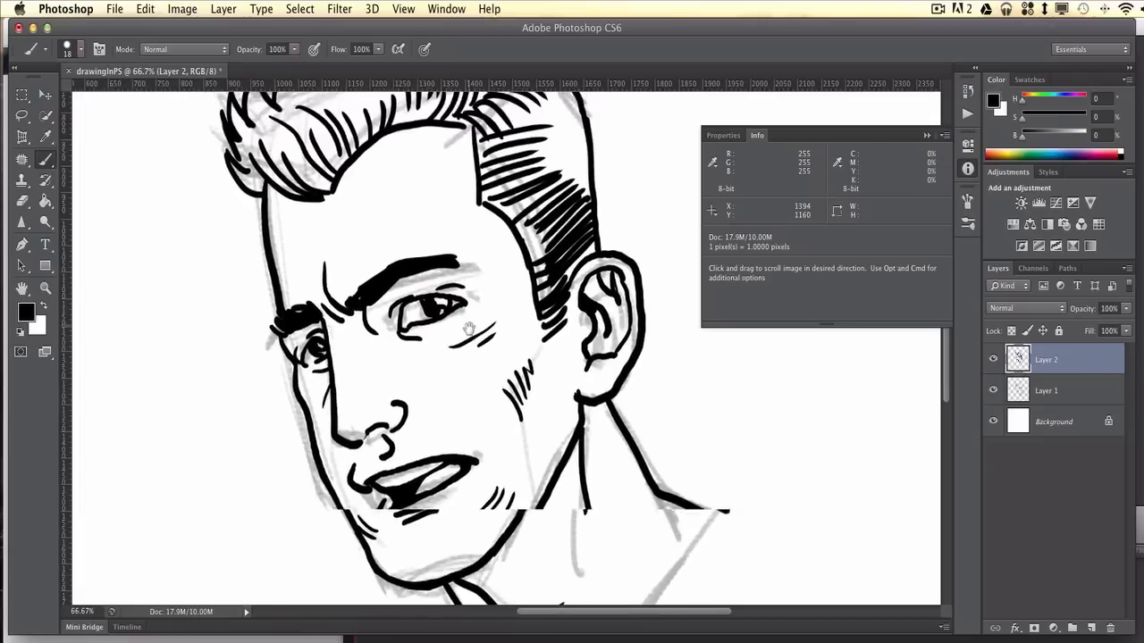
{"action": "key", "text": "super+minus"}
{"action": "key", "text": "super+minus"}
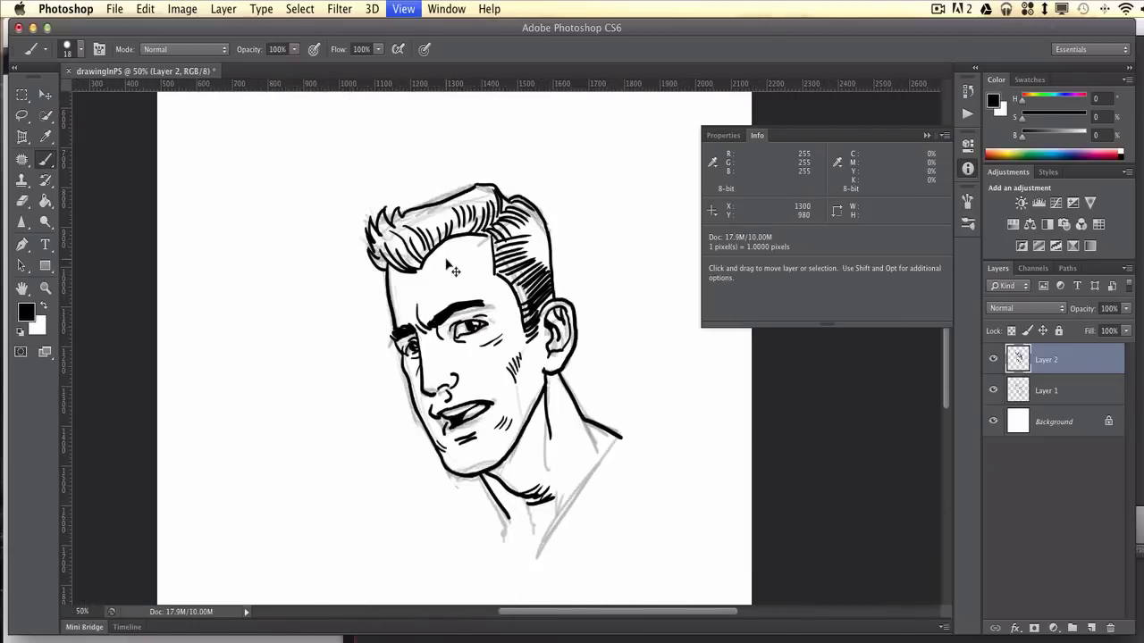
{"action": "key", "text": "super+minus"}
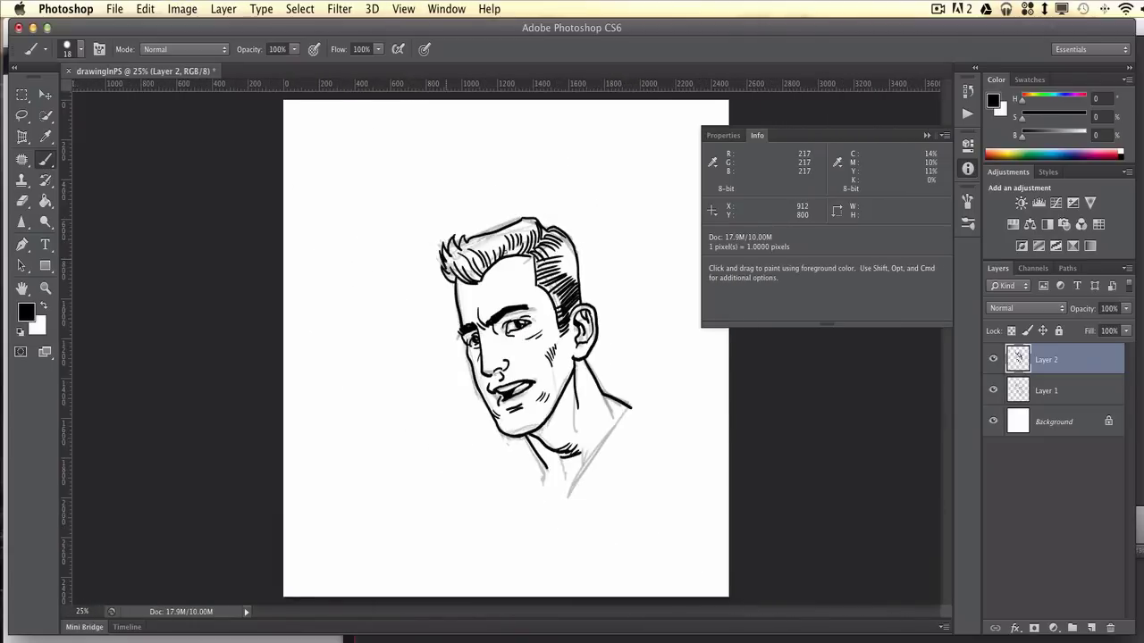
{"action": "left_click", "coordinate": [993, 359]}
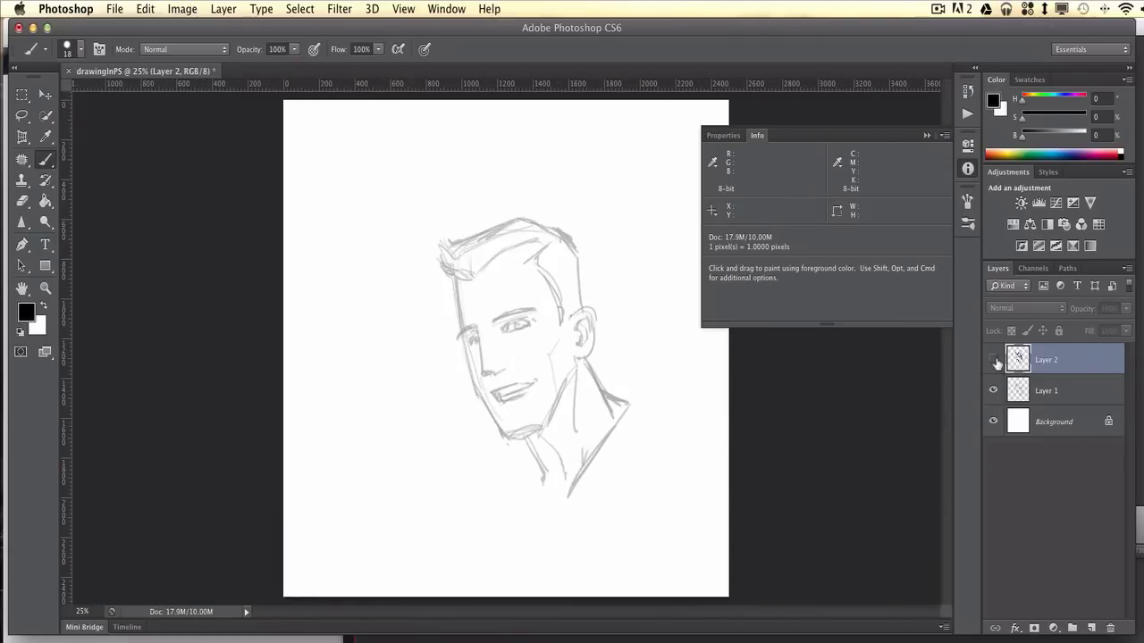
{"action": "left_click", "coordinate": [995, 360]}
{"action": "left_click", "coordinate": [995, 393]}
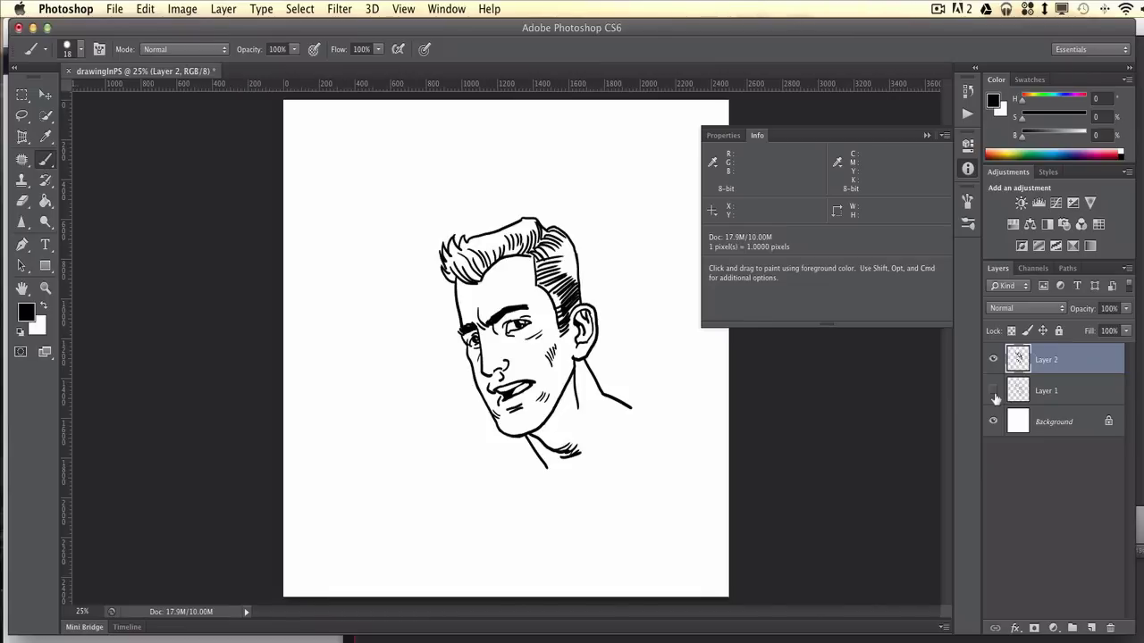
{"action": "left_click", "coordinate": [993, 392]}
{"action": "left_click", "coordinate": [992, 359]}
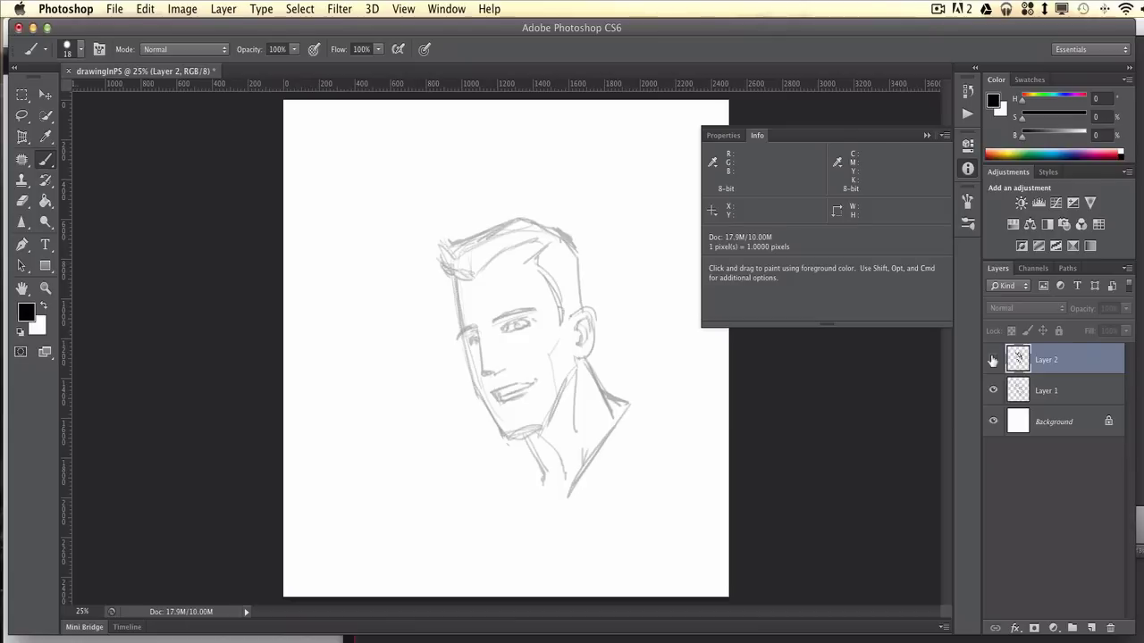
{"action": "left_click", "coordinate": [991, 359]}
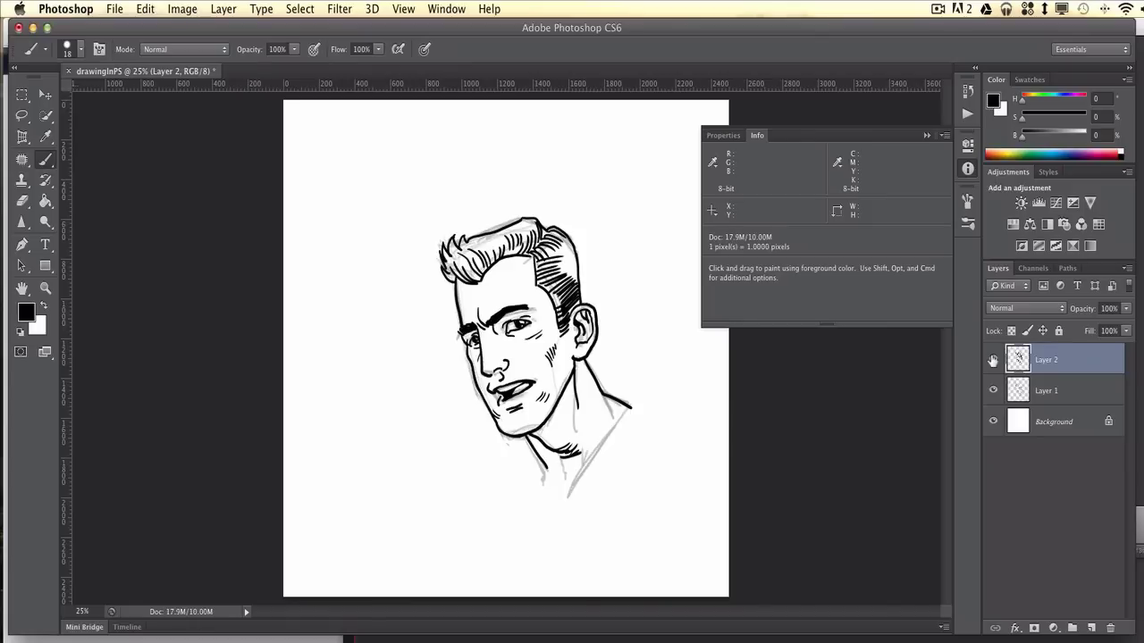
Step: Crop the canvas with the Crop tool to about 1268 x 1540 pixels around the head and neck
{"action": "left_click", "coordinate": [21, 138]}
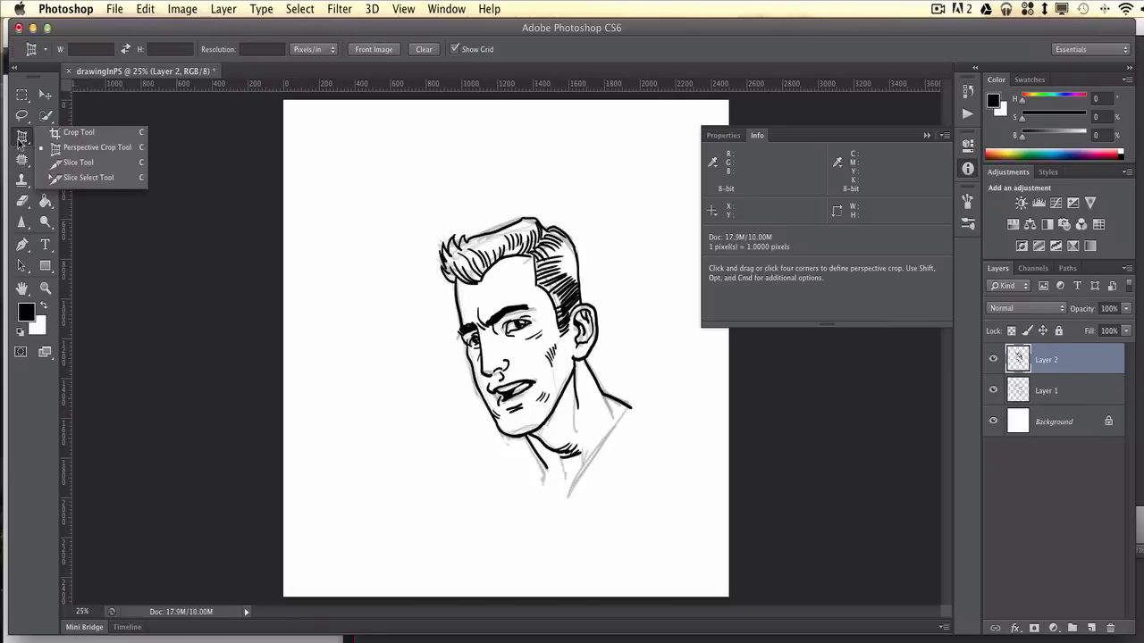
{"action": "left_click", "coordinate": [89, 133]}
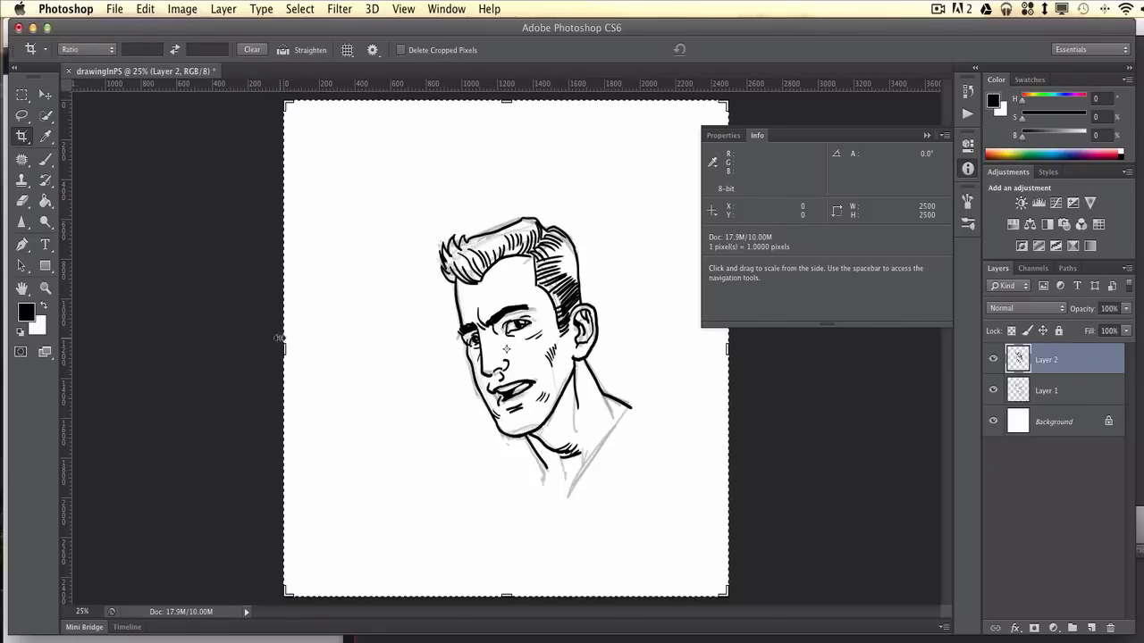
{"action": "left_click_drag", "start_coordinate": [283, 349], "coordinate": [354, 358]}
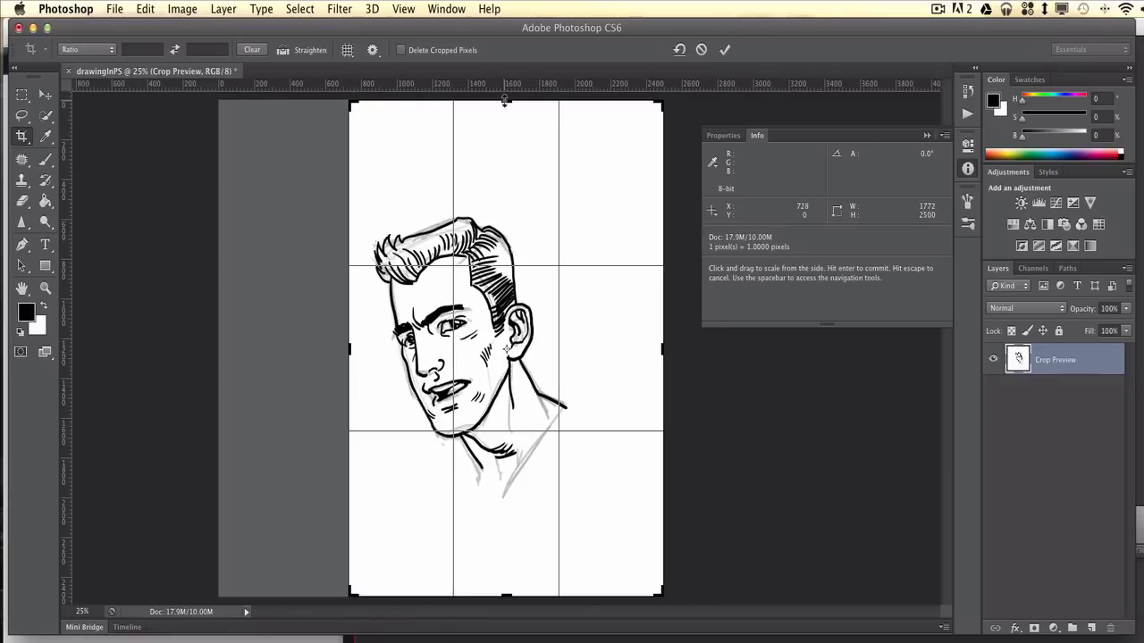
{"action": "left_click_drag", "start_coordinate": [510, 111], "coordinate": [506, 147]}
{"action": "left_click_drag", "start_coordinate": [661, 348], "coordinate": [623, 355]}
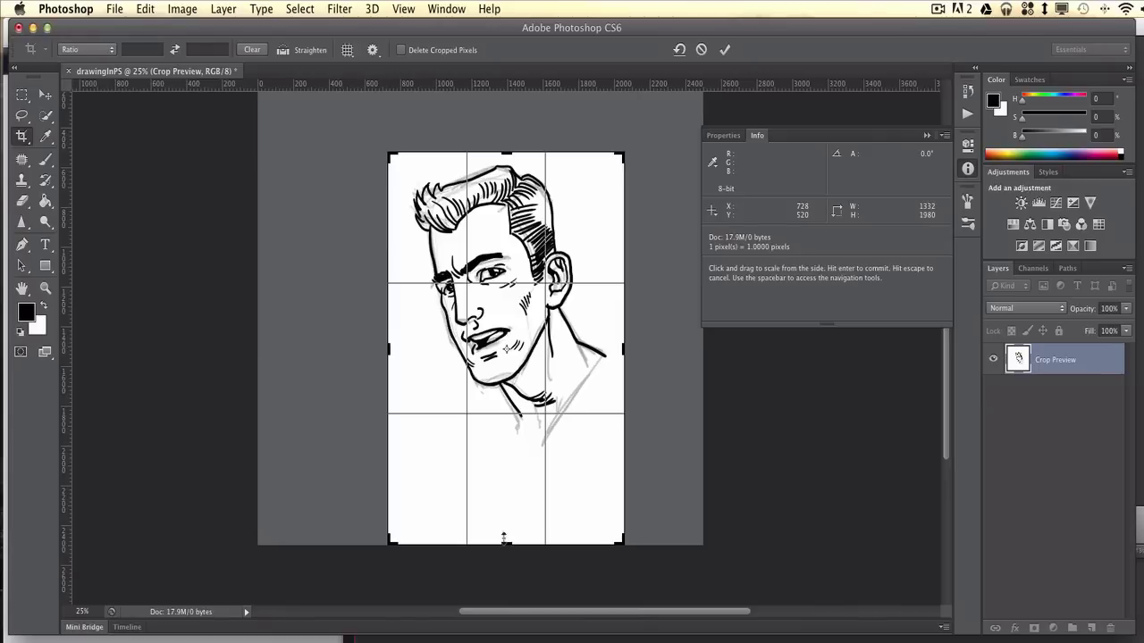
{"action": "left_click_drag", "start_coordinate": [506, 542], "coordinate": [510, 483]}
{"action": "left_click_drag", "start_coordinate": [390, 352], "coordinate": [398, 352]}
{"action": "left_click_drag", "start_coordinate": [521, 356], "coordinate": [564, 397]}
{"action": "key", "text": "Return"}
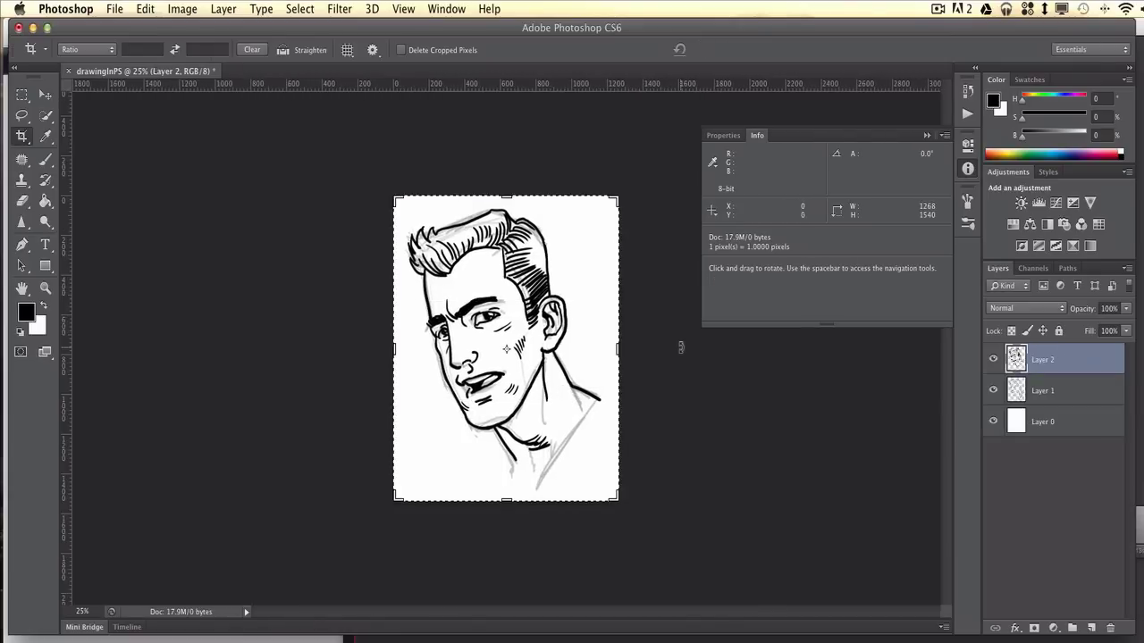